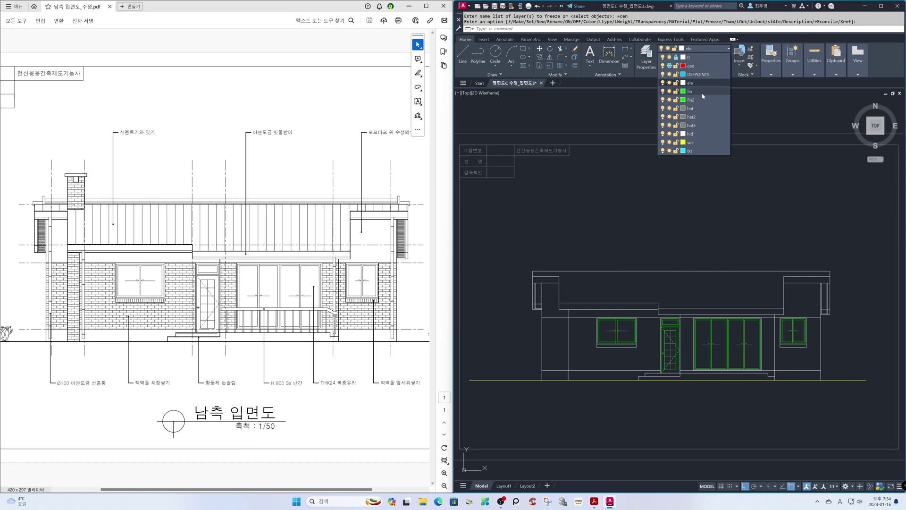
Step: On layer fin, draw two horizontal construction lines through the upper and lower corners of the eaves gutter in the section drawing
left_click(702, 92)
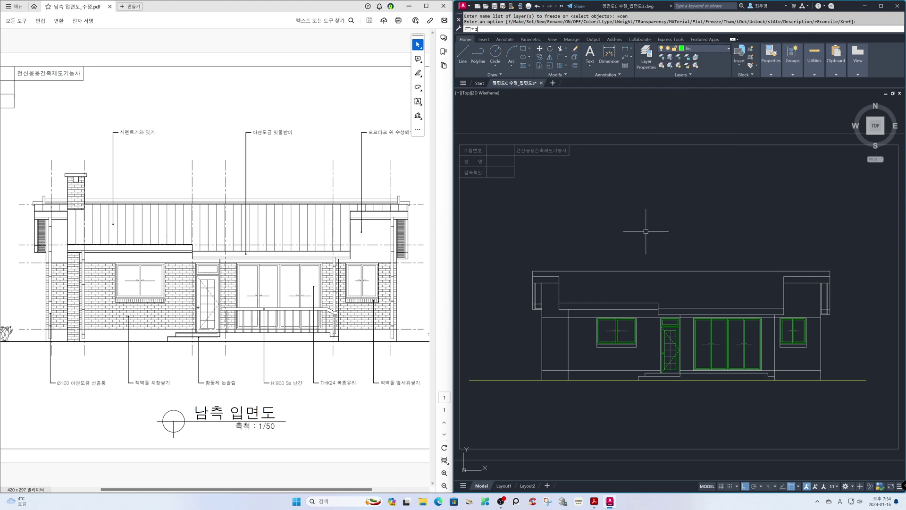
type("z")
key("Return")
type("a")
key("Return")
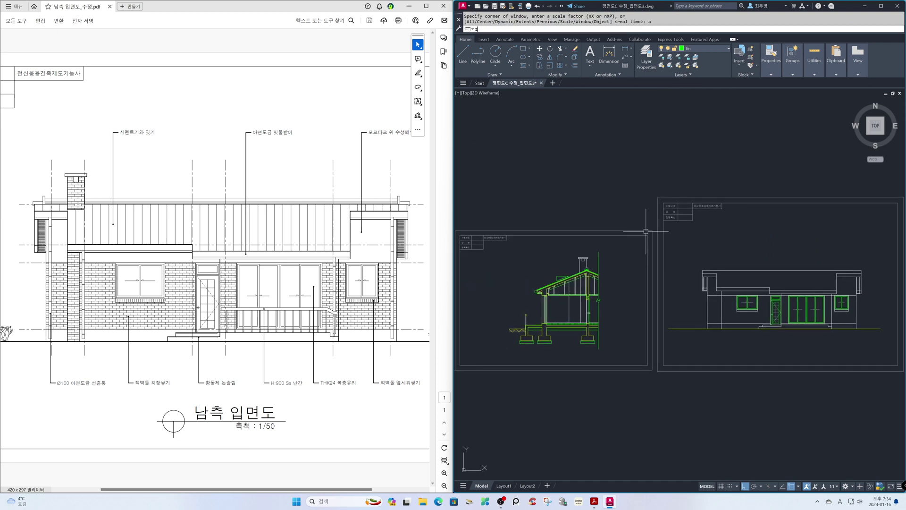
type("z")
key("Return")
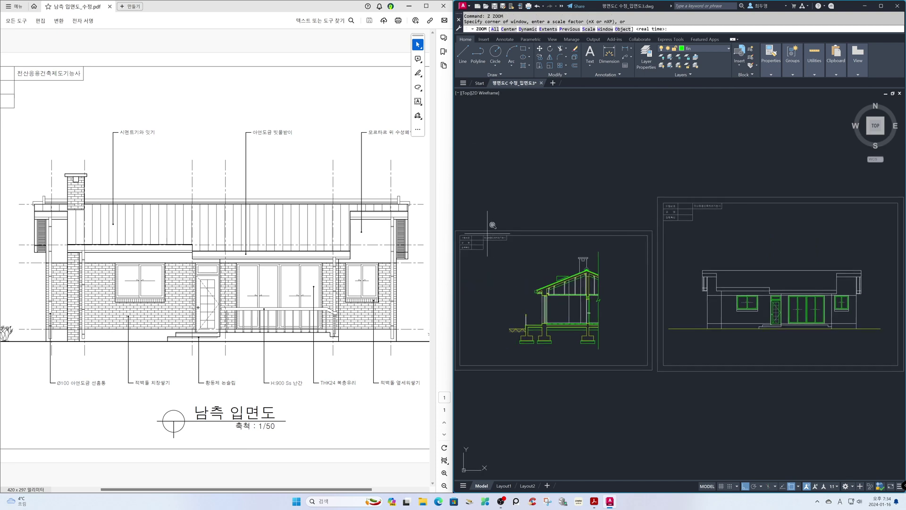
left_click(456, 232)
left_click(653, 358)
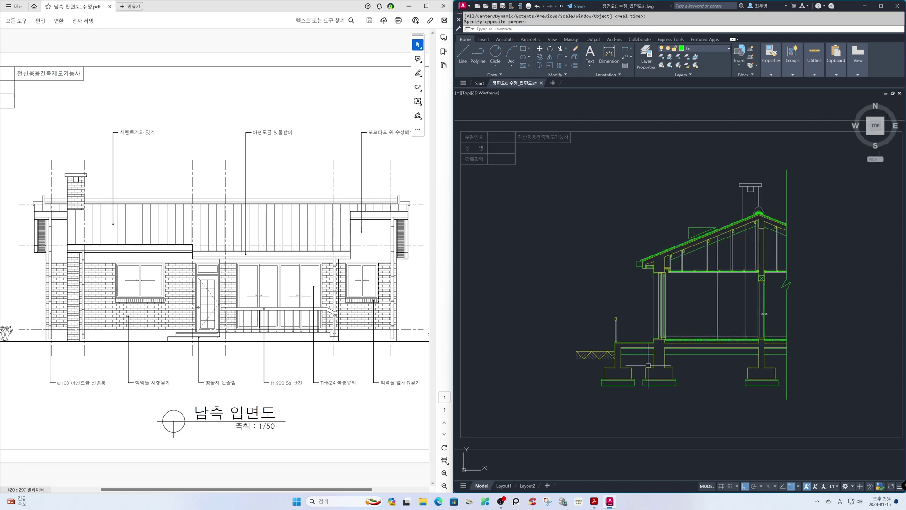
key("Return")
left_click(604, 240)
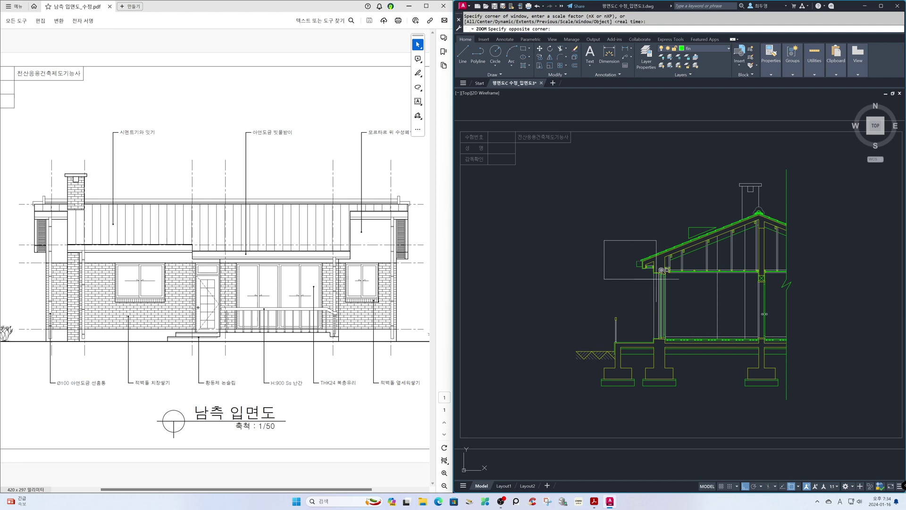
left_click(697, 315)
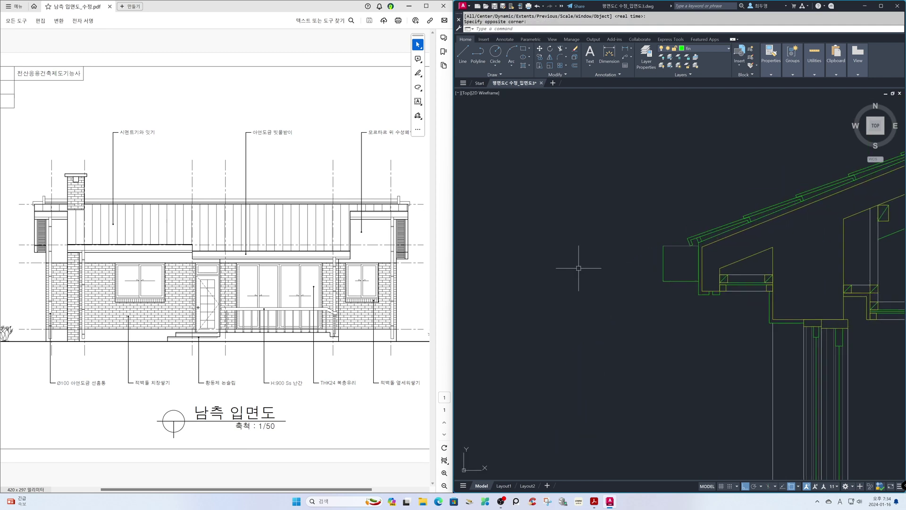
type("xl")
key("Return")
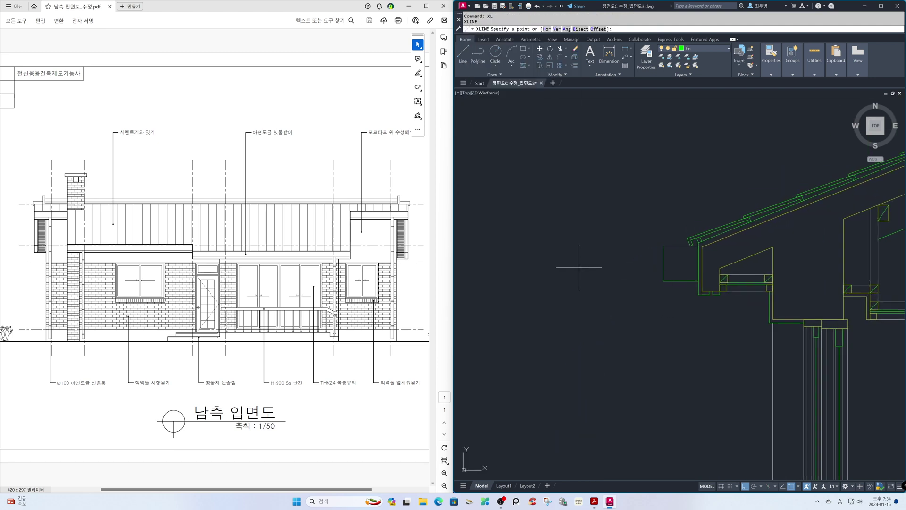
type("h")
key("Return")
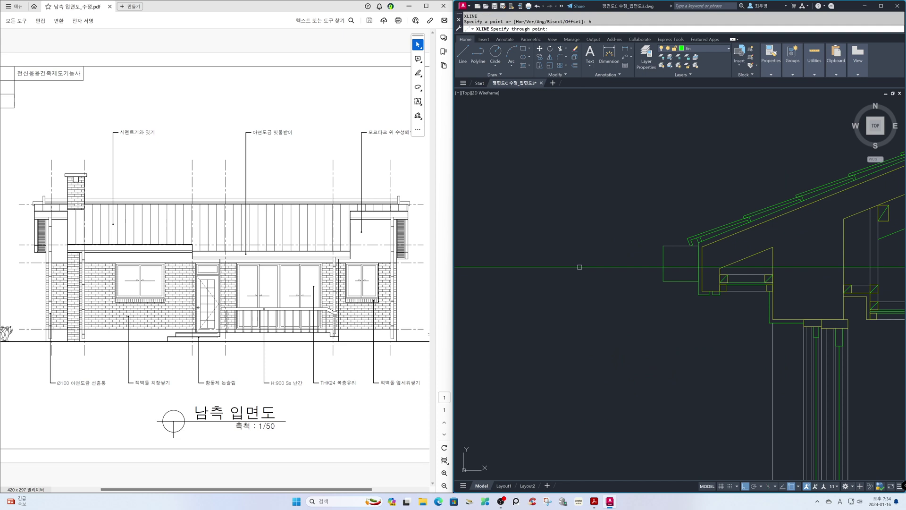
left_click(662, 245)
left_click(661, 281)
key("Return")
Step: Trim both construction lines in the south elevation to the side edges of the fascia above the door and large window
type("z")
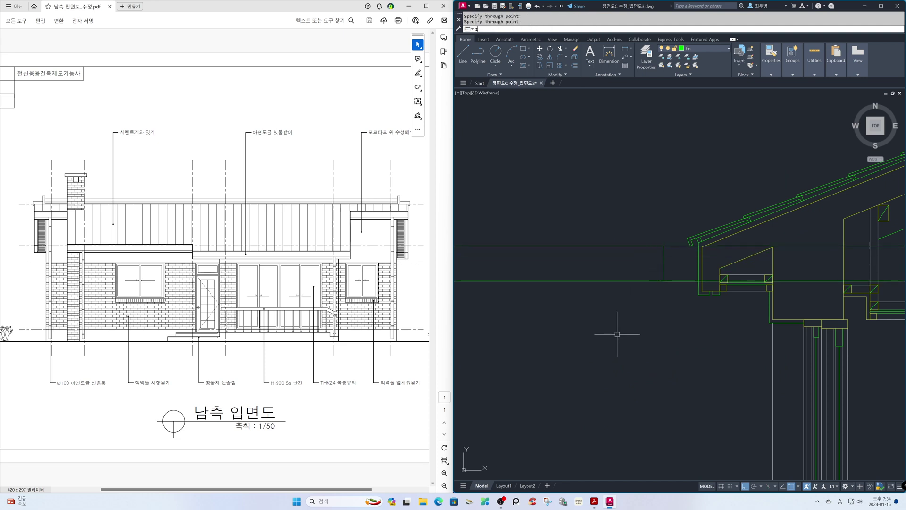
key("Return")
type("p")
key("Return")
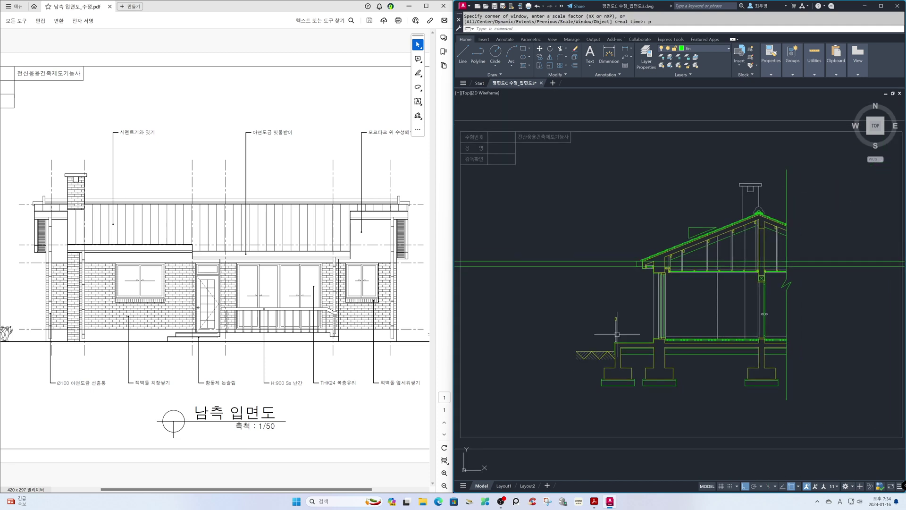
type("z")
key("Return")
type("p")
key("Return")
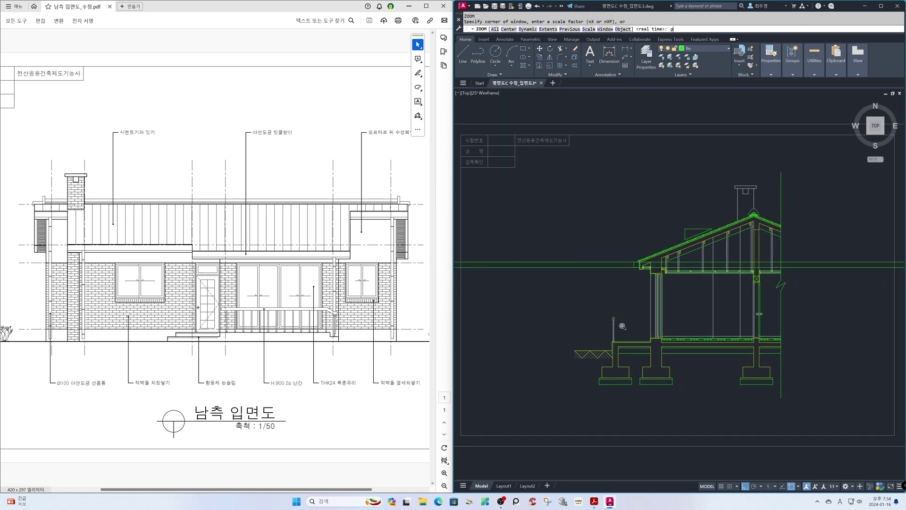
type("z")
key("Return")
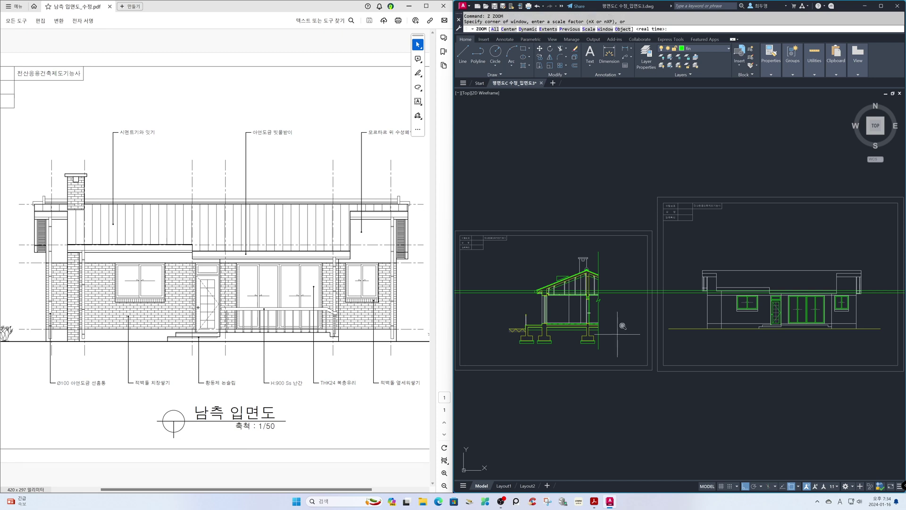
left_click(660, 199)
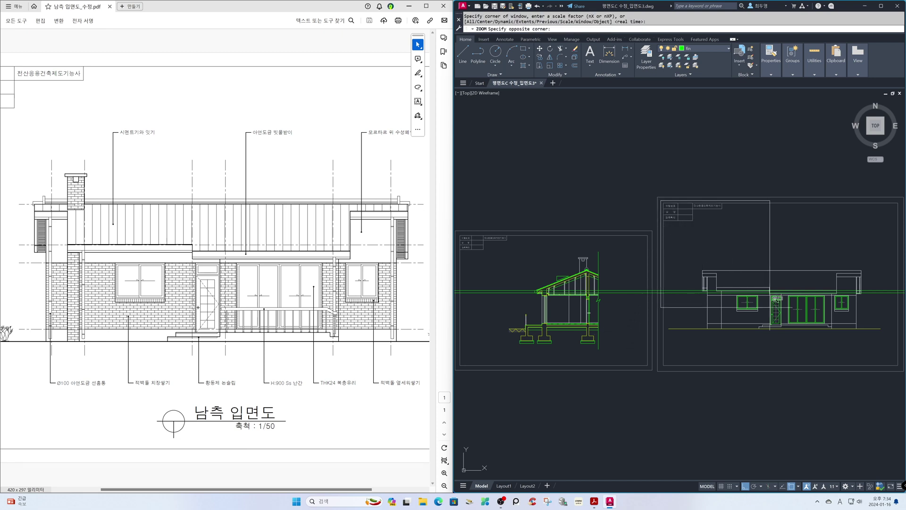
left_click(894, 363)
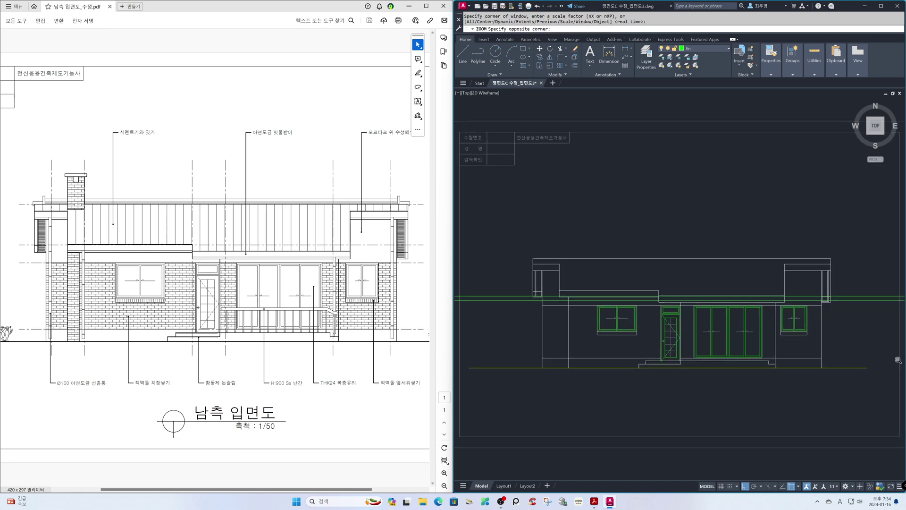
key("Return")
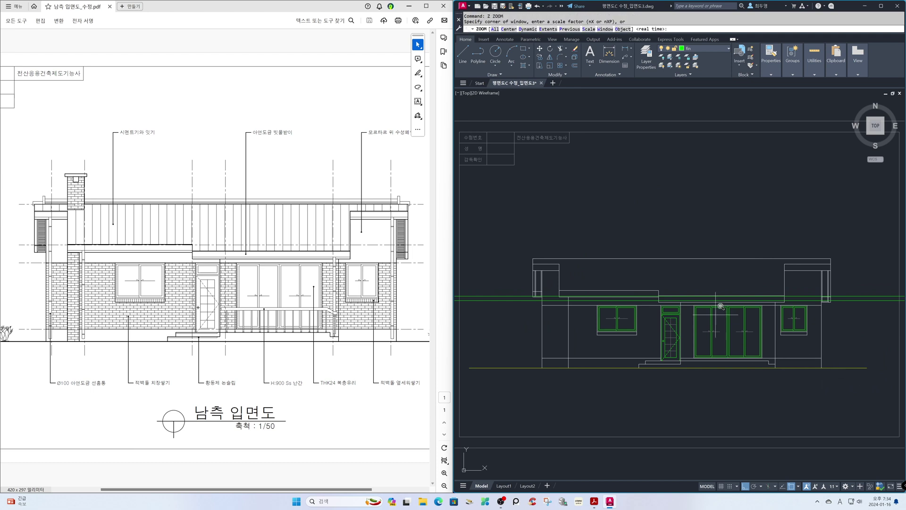
left_click(638, 268)
left_click(810, 405)
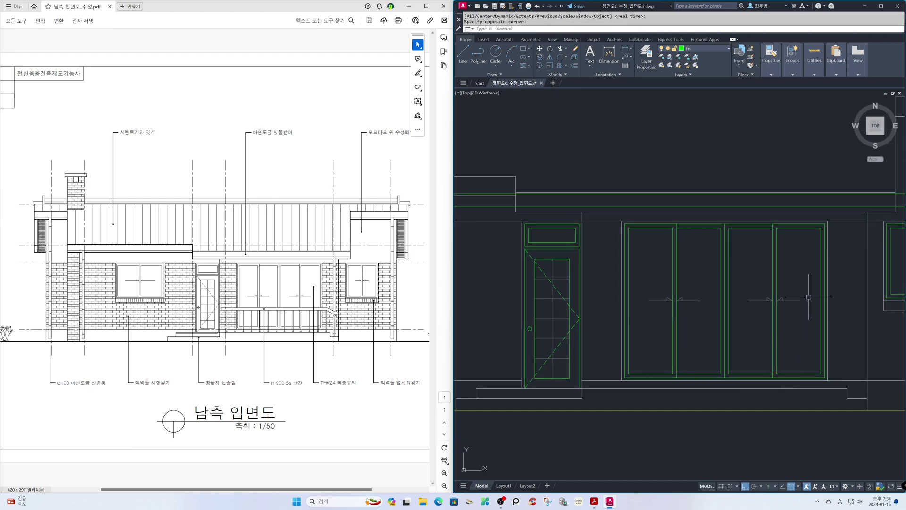
type("ts or")
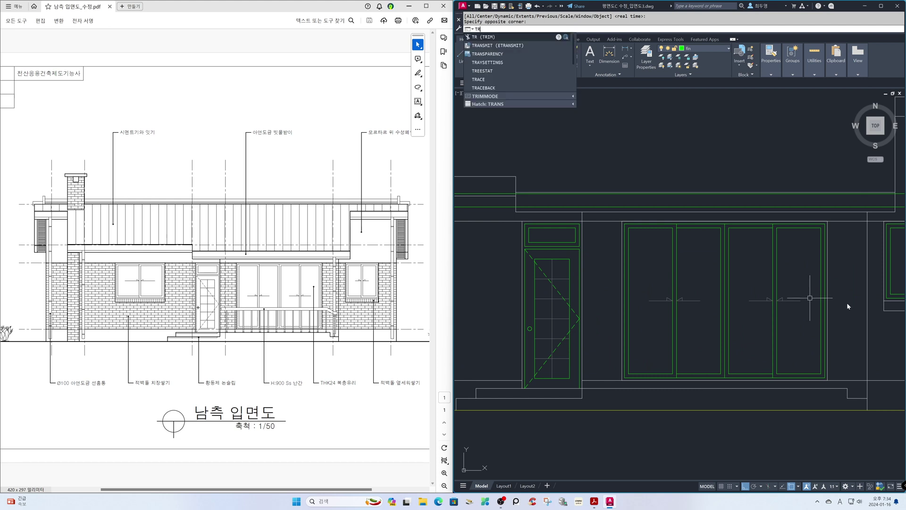
key("Return")
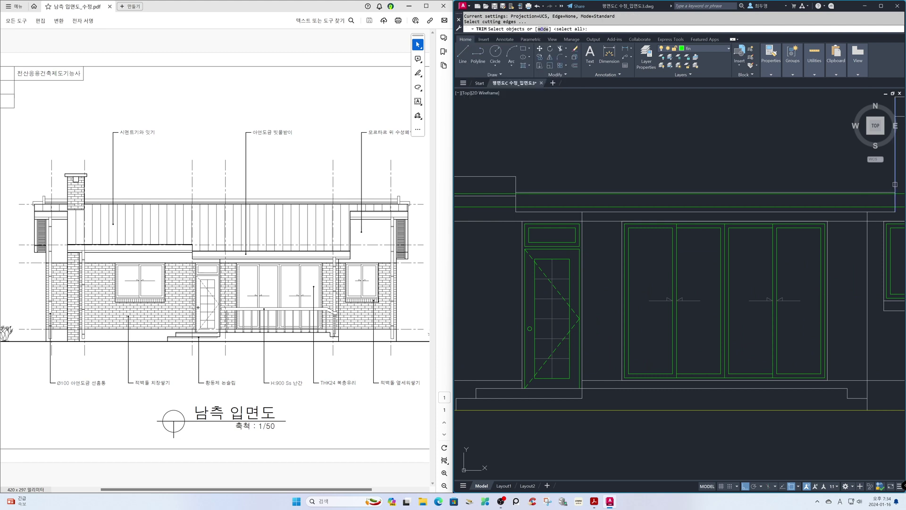
left_click(893, 186)
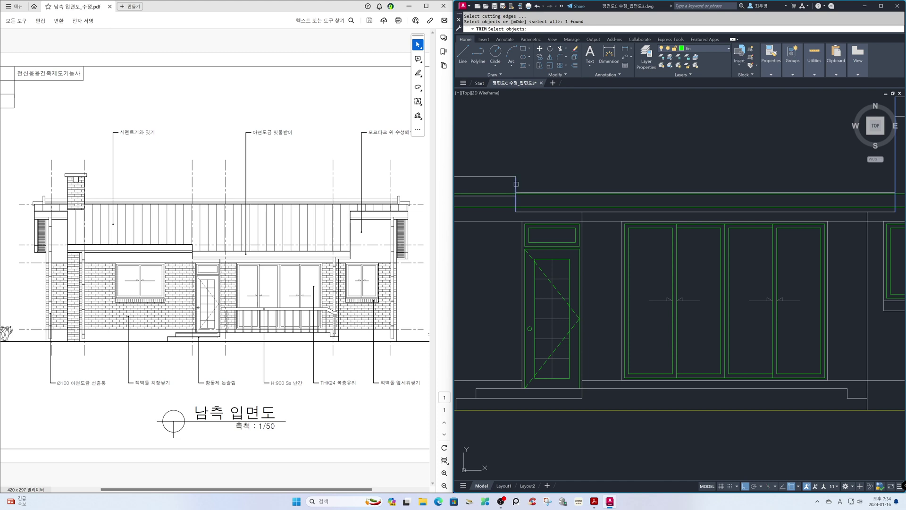
key("Return")
left_click(505, 214)
left_click(499, 189)
left_click(899, 205)
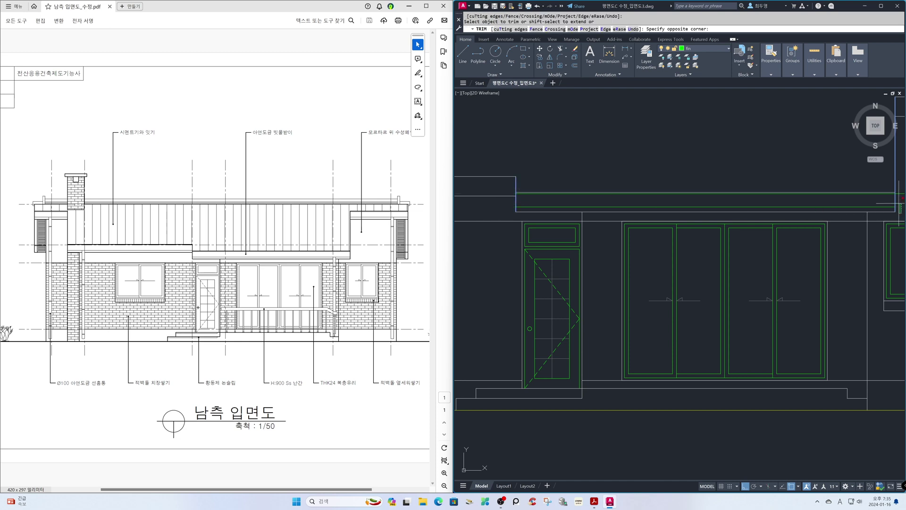
left_click(900, 188)
key("Return")
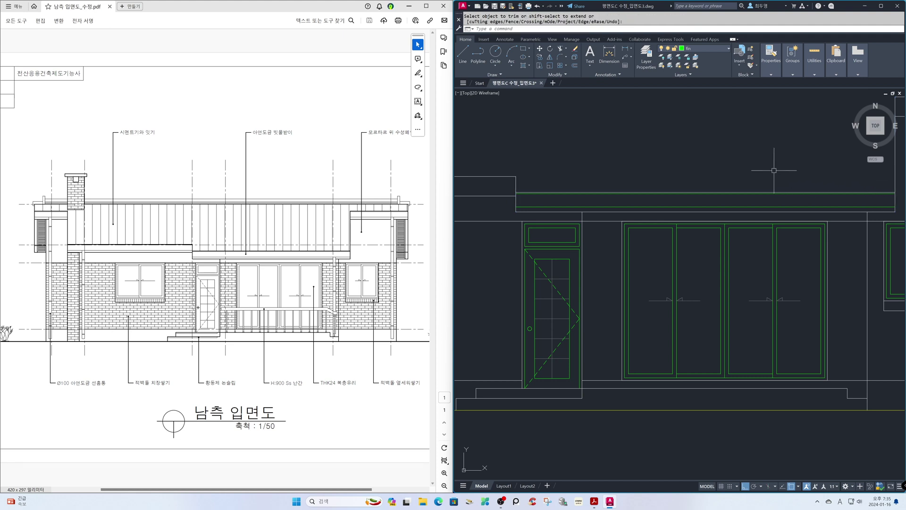
Step: Copy the two gutter lines with Ortho off from the central fascia's lower-right corner to the right-hand fascia's lower-right corner
type("z")
key("Return")
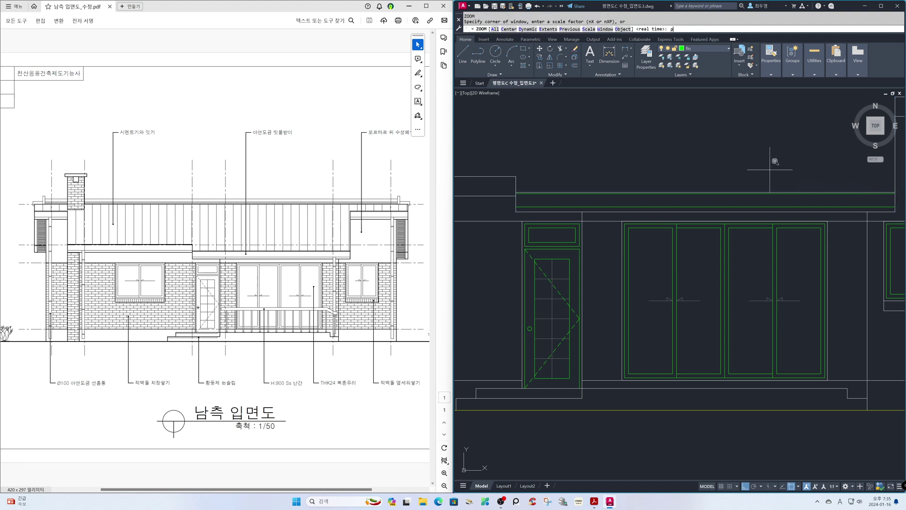
type("p")
key("Return")
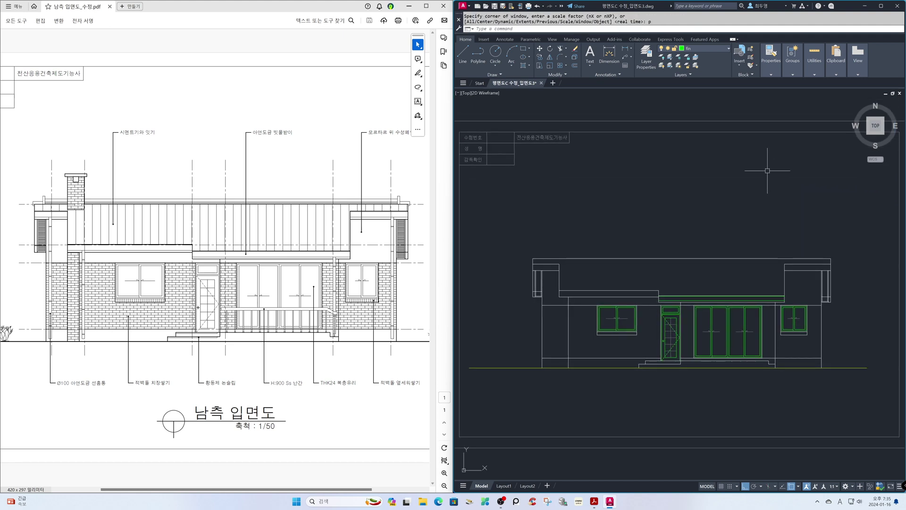
type("z")
key("Return")
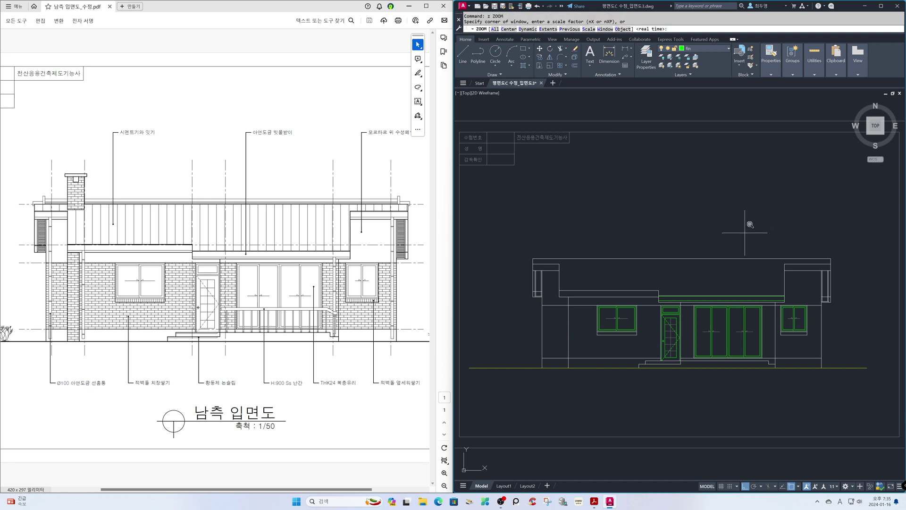
left_click(744, 233)
left_click(854, 380)
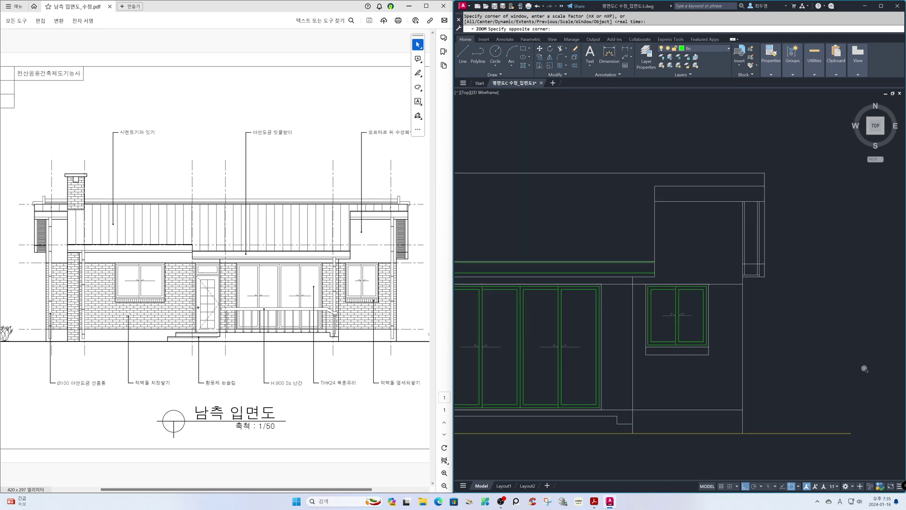
type("cp")
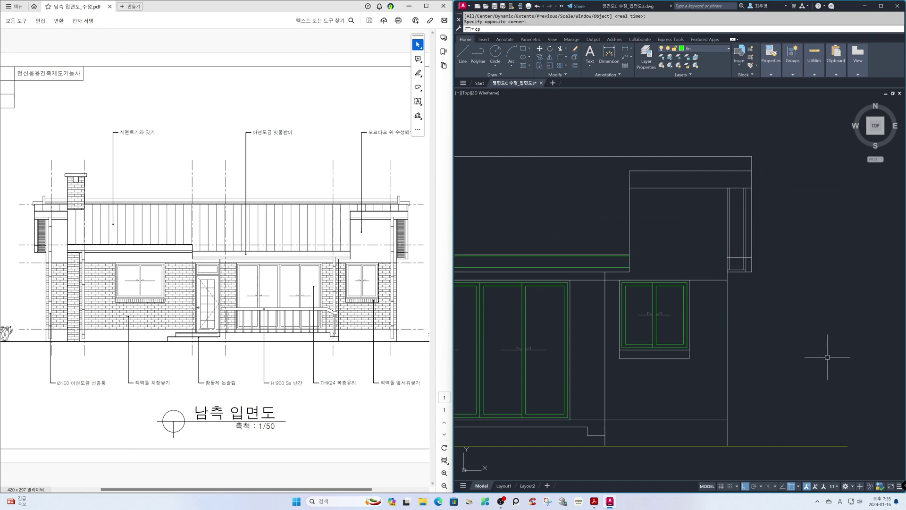
key("Return")
left_click(625, 266)
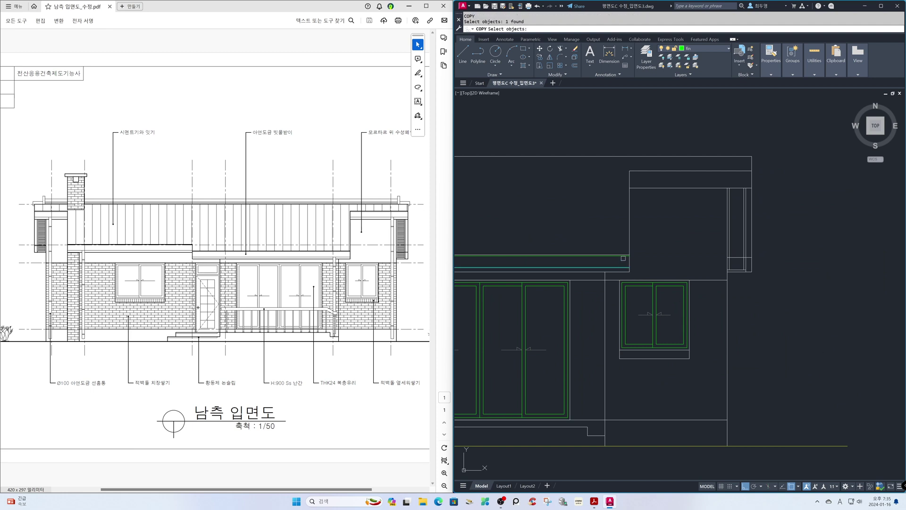
key("Return")
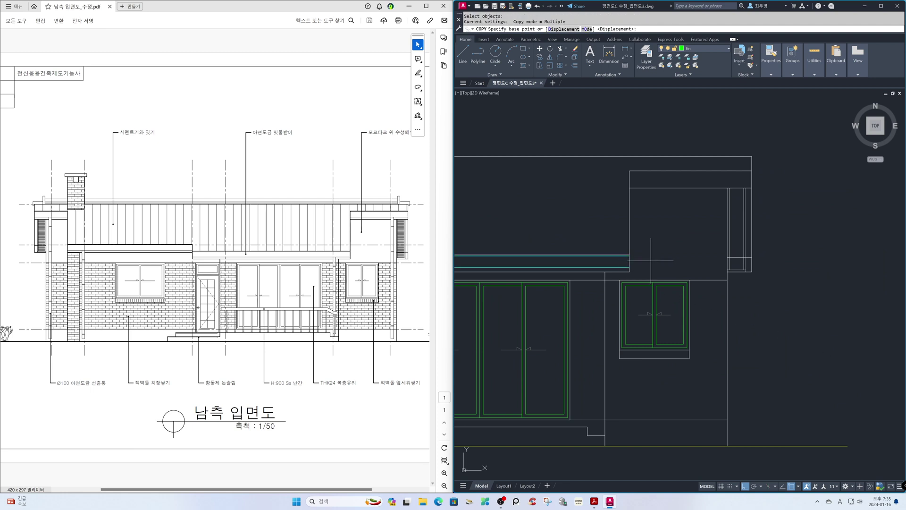
key("F8")
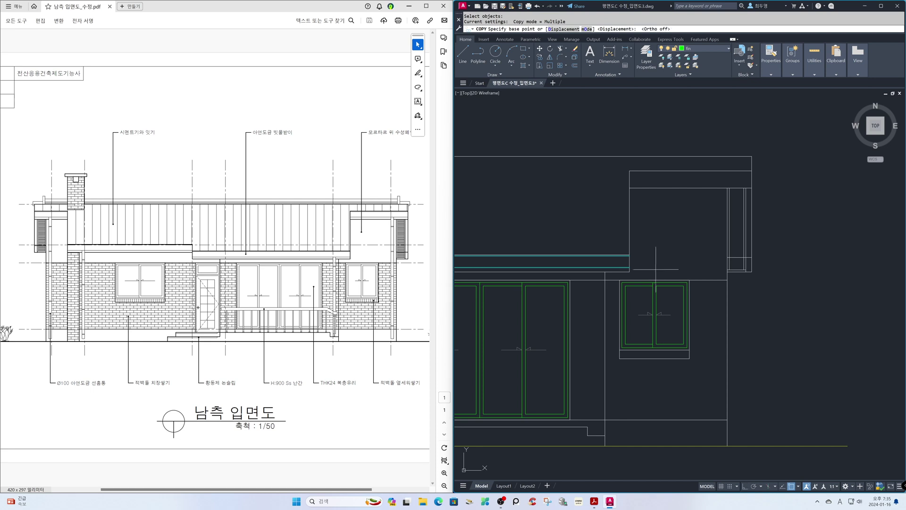
left_click(630, 271)
left_click(752, 189)
key("Return")
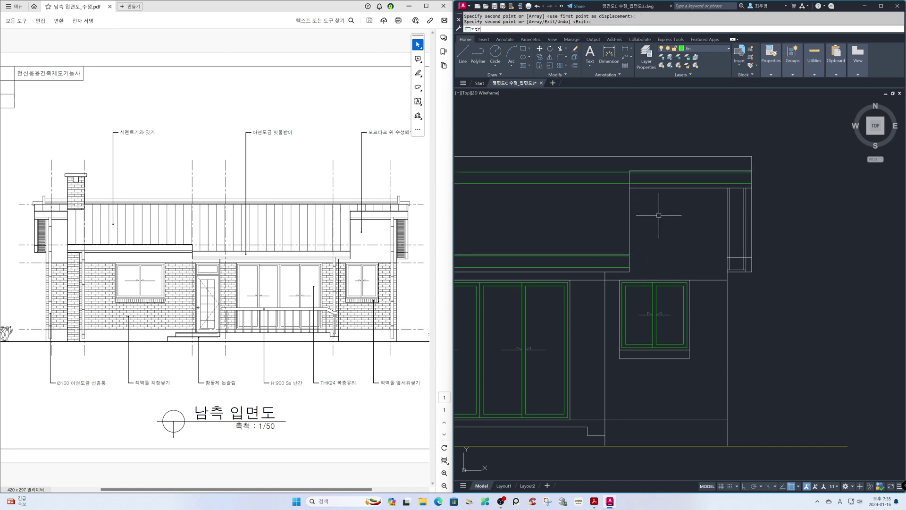
Step: Trim the copied gutter lines where they extend past the left edge of the right-hand fascia
type("tr")
key("Return")
key("Return")
left_click(610, 200)
left_click(597, 169)
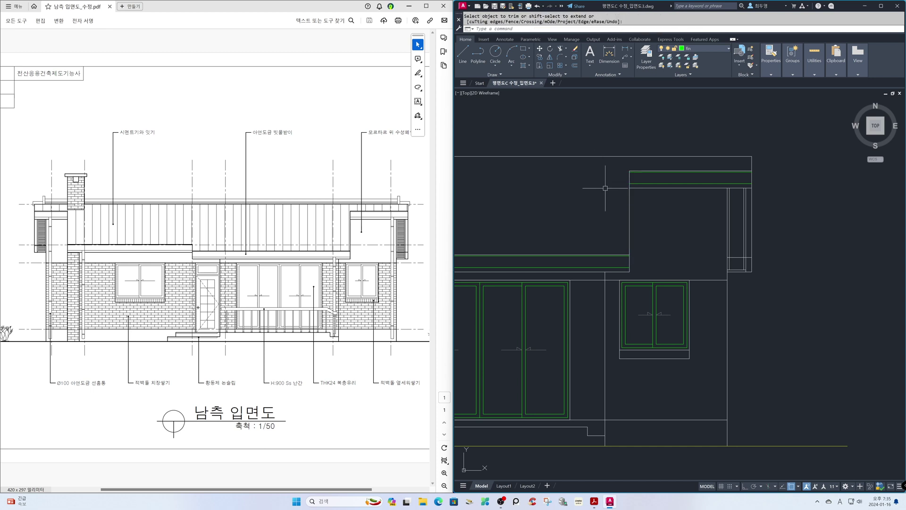
Step: Copy the two gutter lines from the central fascia's lower-left corner to the lower-left corners of both fascias on the house's left side
type("z")
key("Return")
type("p")
key("Return")
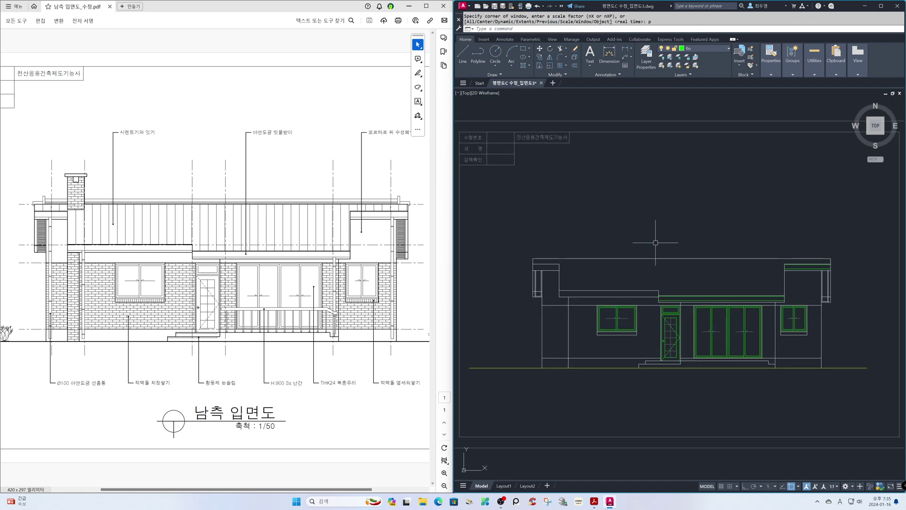
type("z")
key("Return")
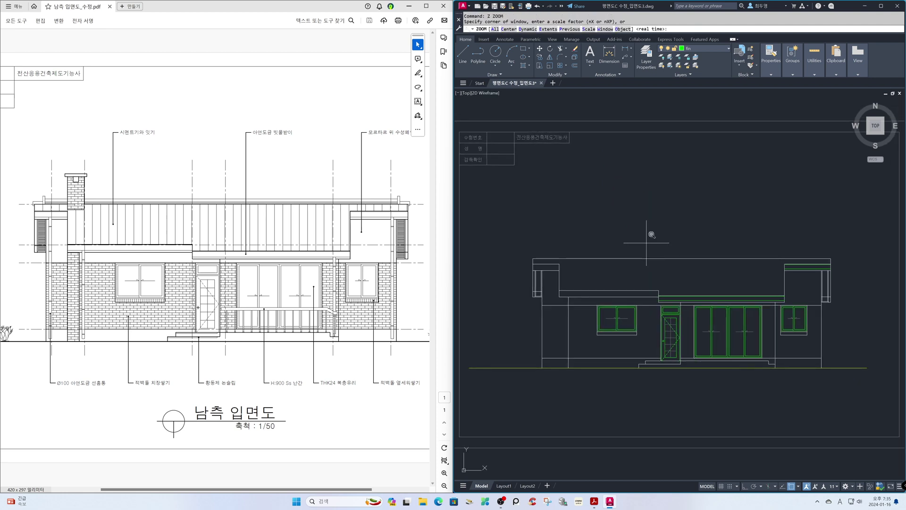
left_click(527, 238)
left_click(684, 383)
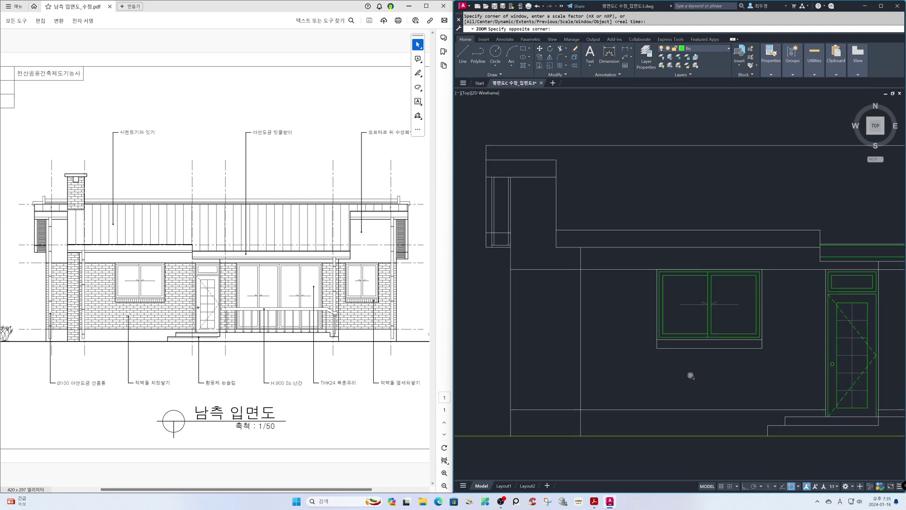
type("cp")
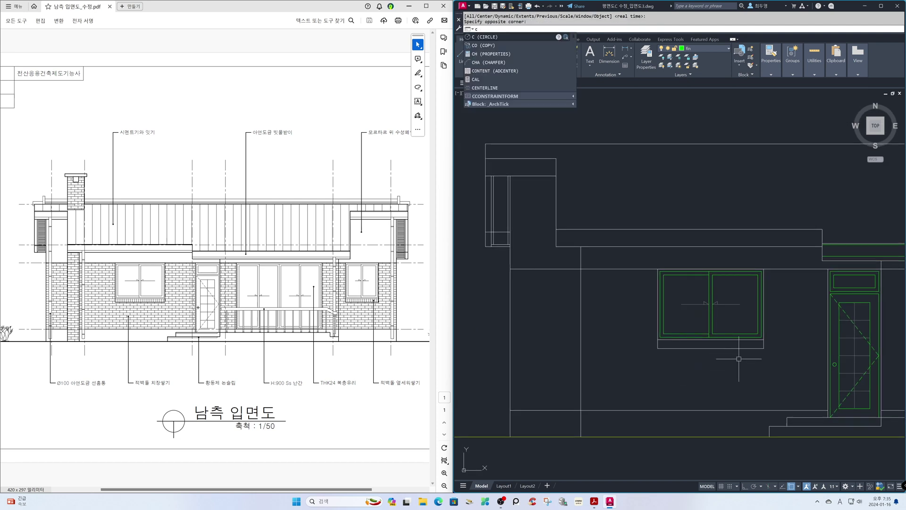
key("Return")
left_click(827, 256)
left_click(828, 244)
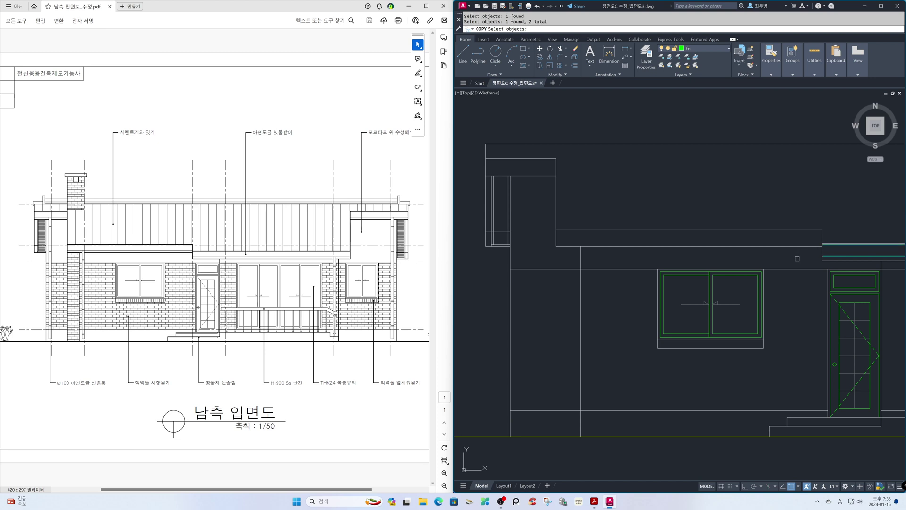
key("Return")
left_click(823, 255)
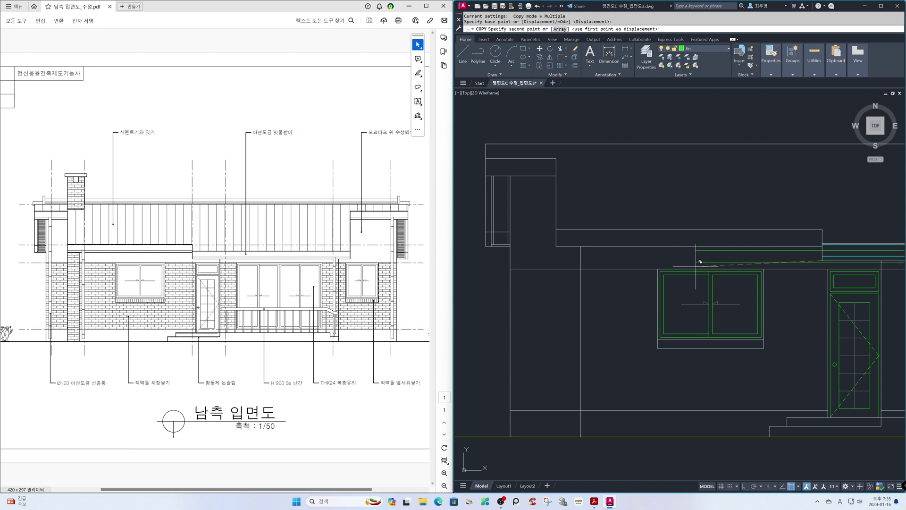
left_click(557, 242)
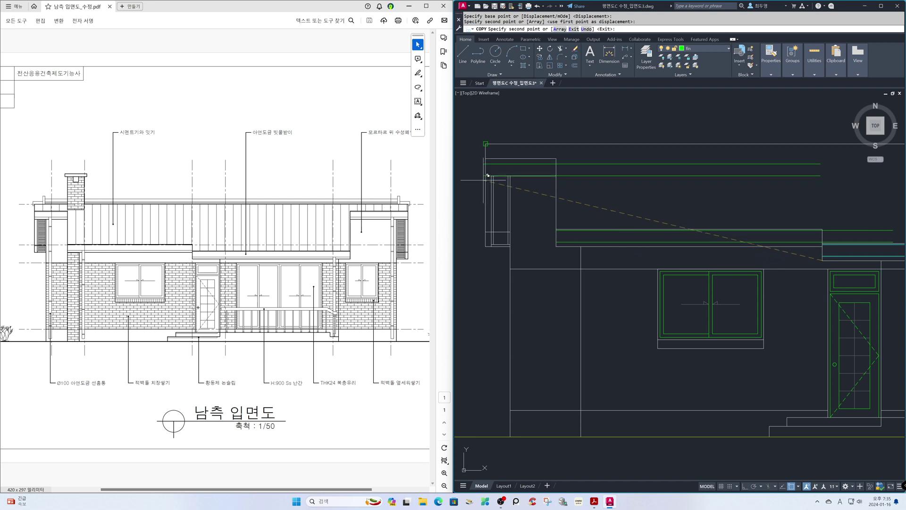
left_click(488, 171)
key("Return")
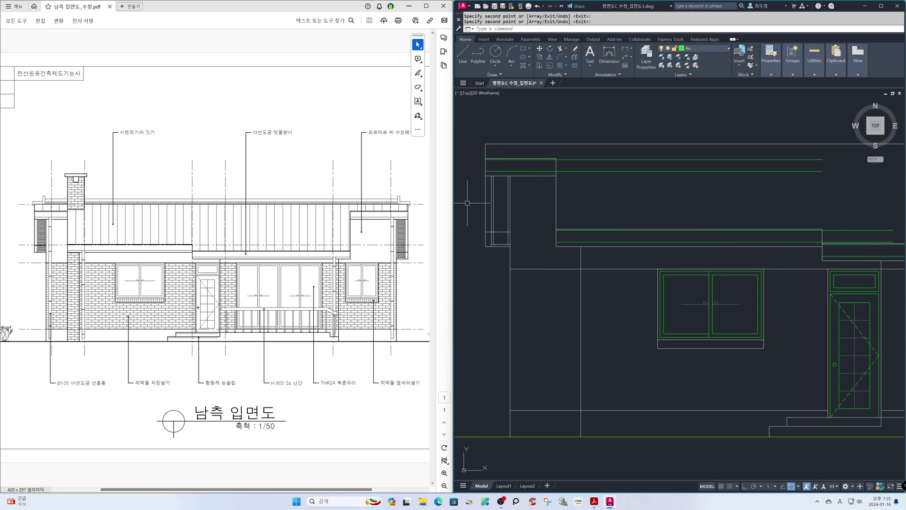
Step: Trim the copied gutter lines at the right edges of the far-left fascia and the fascia above the left window
type("tr")
key("Return")
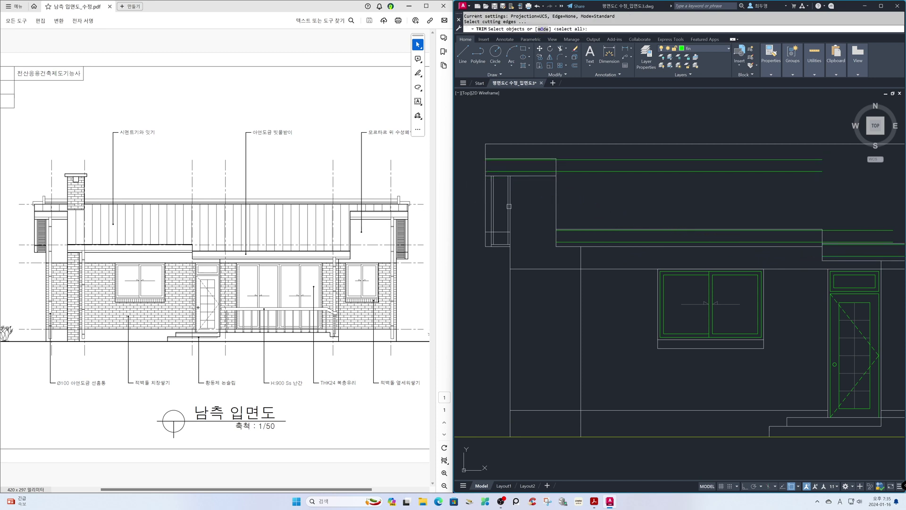
left_click(556, 201)
left_click(822, 236)
key("Return")
left_click(853, 223)
left_click(841, 248)
left_click(818, 192)
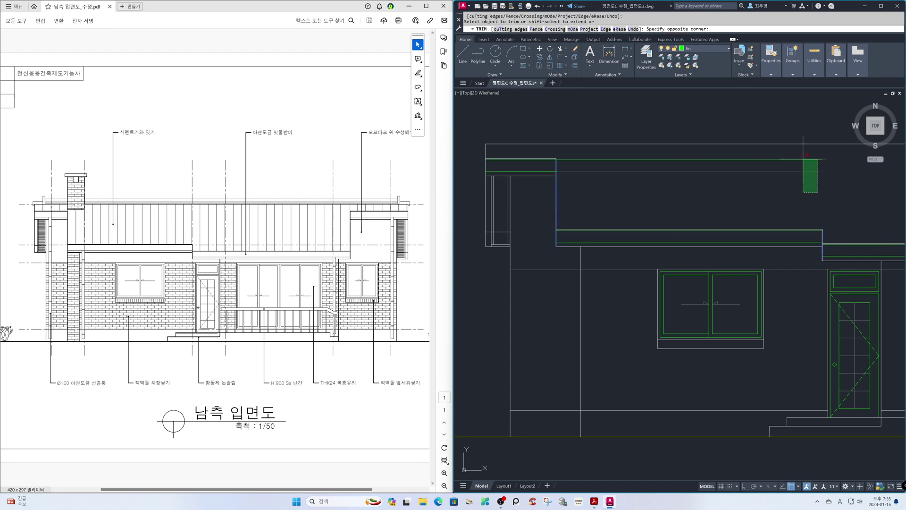
left_click(802, 155)
key("Return")
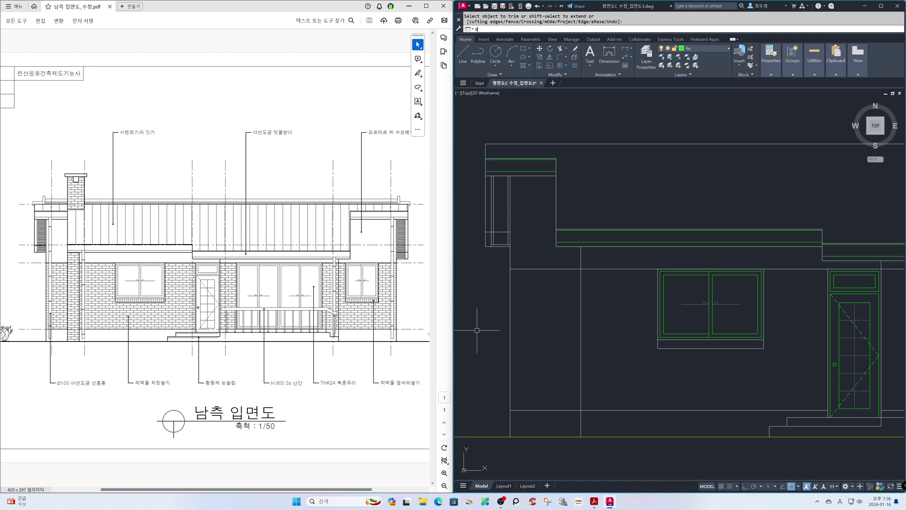
Step: With object snap off, offset the left wall edge inward twice by 100 on the current layer for the first downspout
type("o")
key("Return")
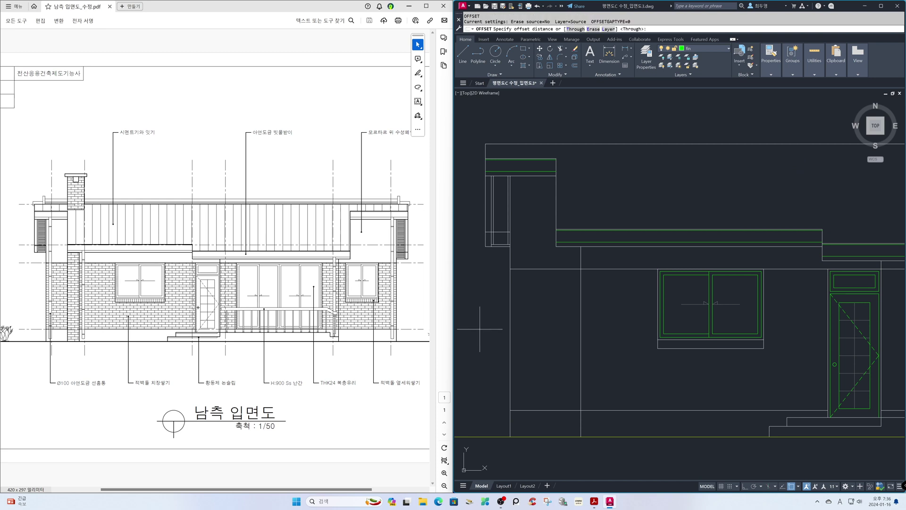
type("l")
key("Return")
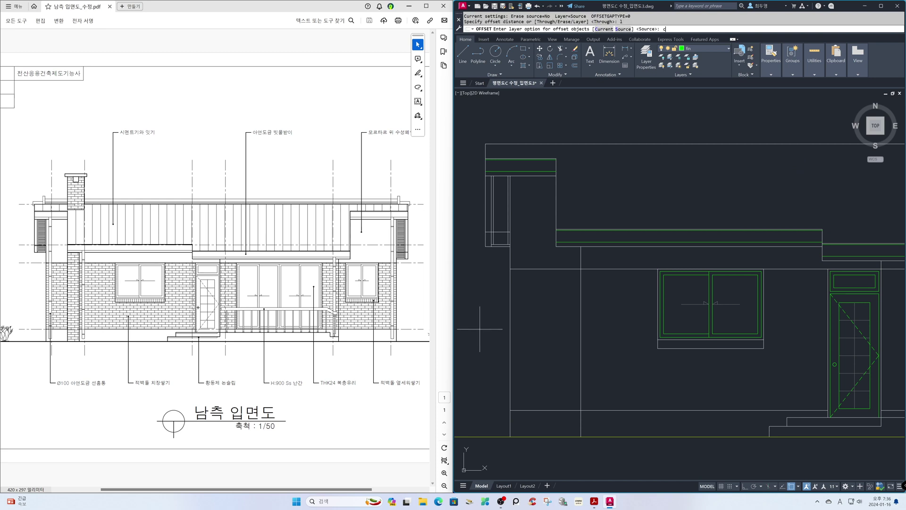
type("c")
key("Return")
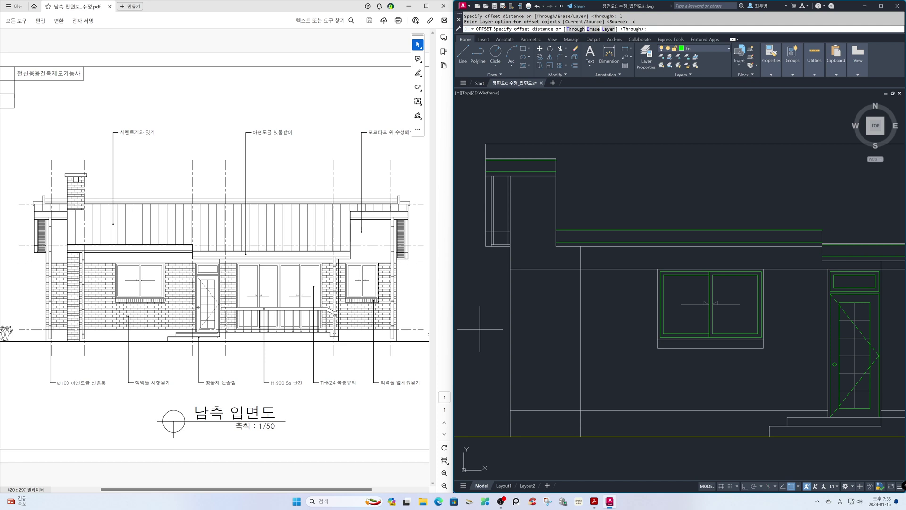
key("F3")
type("100")
key("Return")
left_click(510, 328)
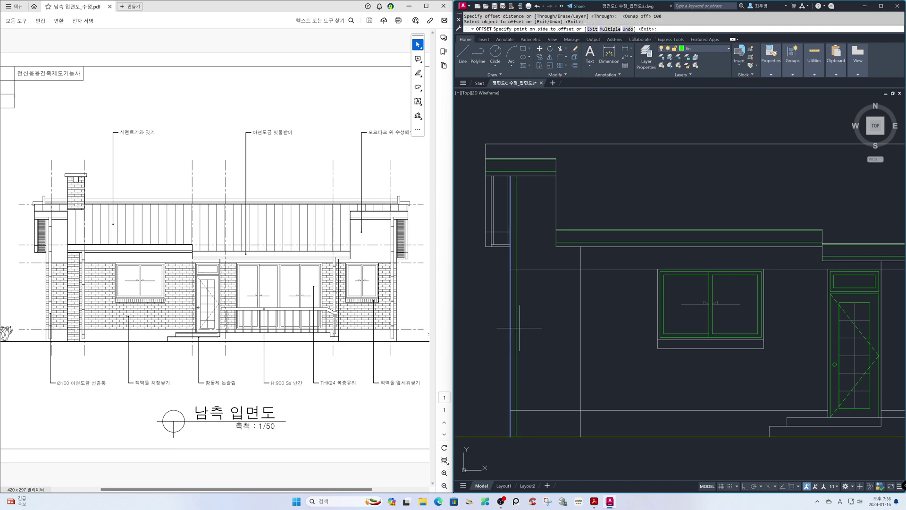
left_click(515, 329)
left_click(516, 330)
left_click(541, 331)
Step: Offset the inner vertical wall line twice to the right and the ground line once upward, each by 100
left_click(581, 334)
left_click(598, 337)
left_click(588, 340)
left_click(607, 342)
left_click(608, 436)
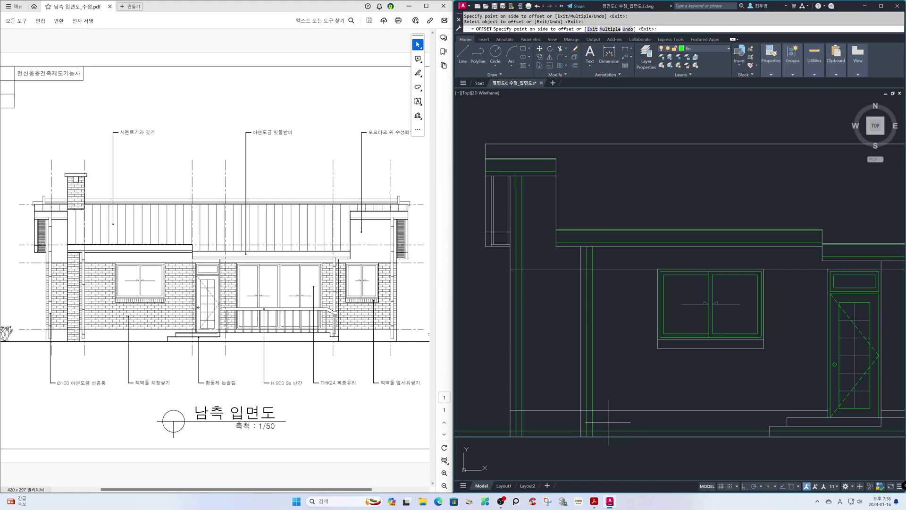
left_click(609, 421)
key("Return")
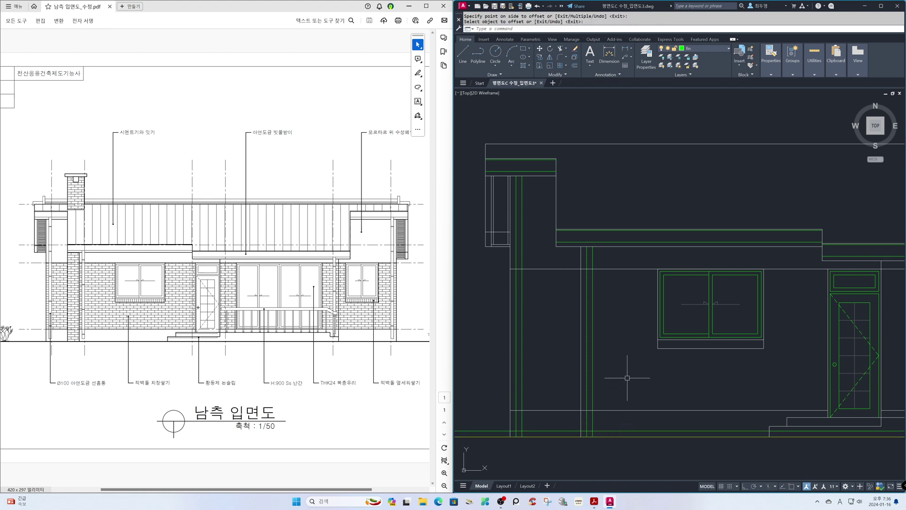
Step: Extend both pairs of downspout lines up to the lower gutter lines above them
type("ex")
key("Return")
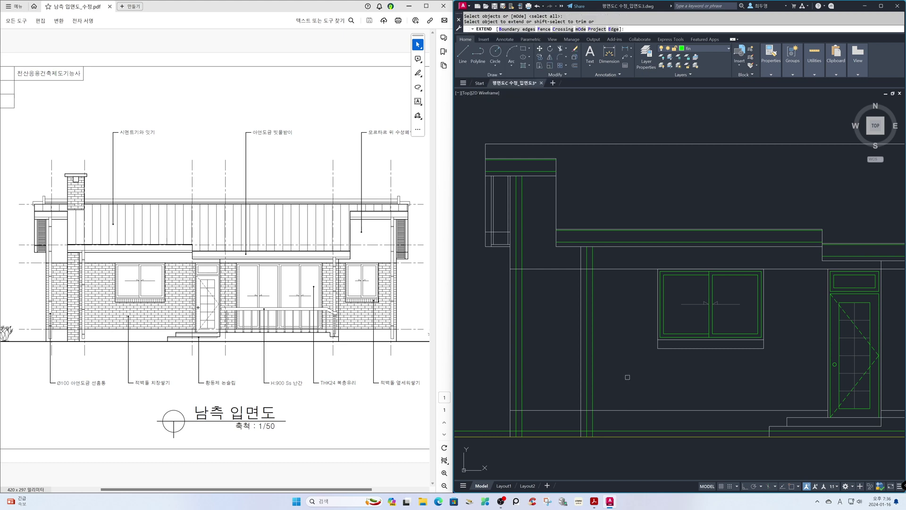
left_click(612, 272)
left_click(582, 234)
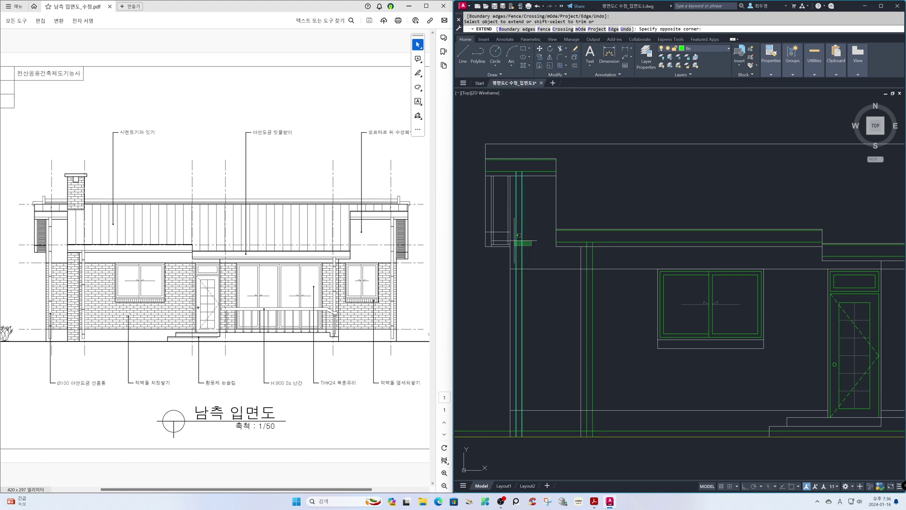
key("Return")
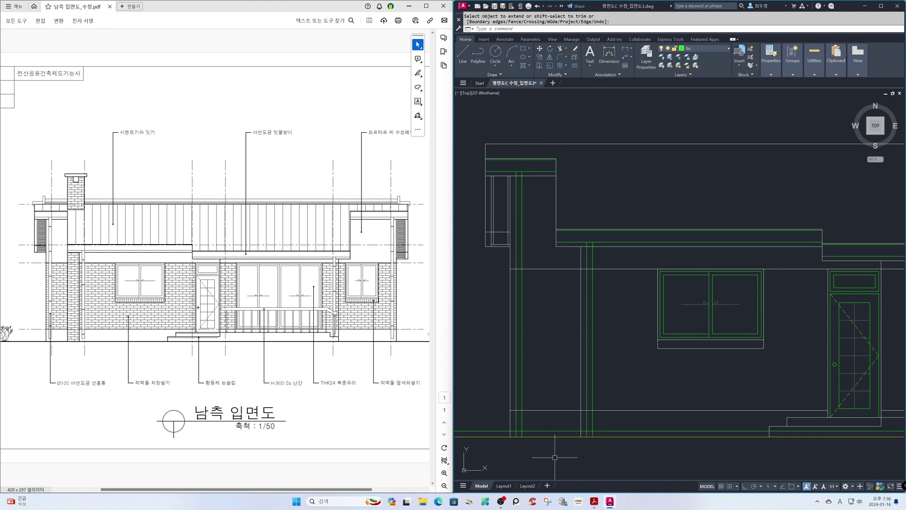
Step: Trim the offset ground line to the widths of the two downspouts and cut off the pipe lines below it
type("tr")
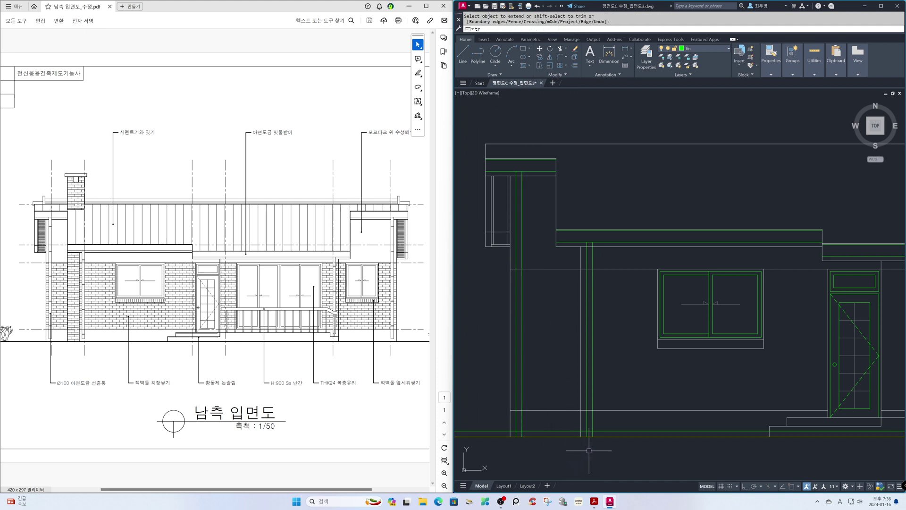
key("Return")
left_click(607, 449)
left_click(587, 424)
left_click(541, 446)
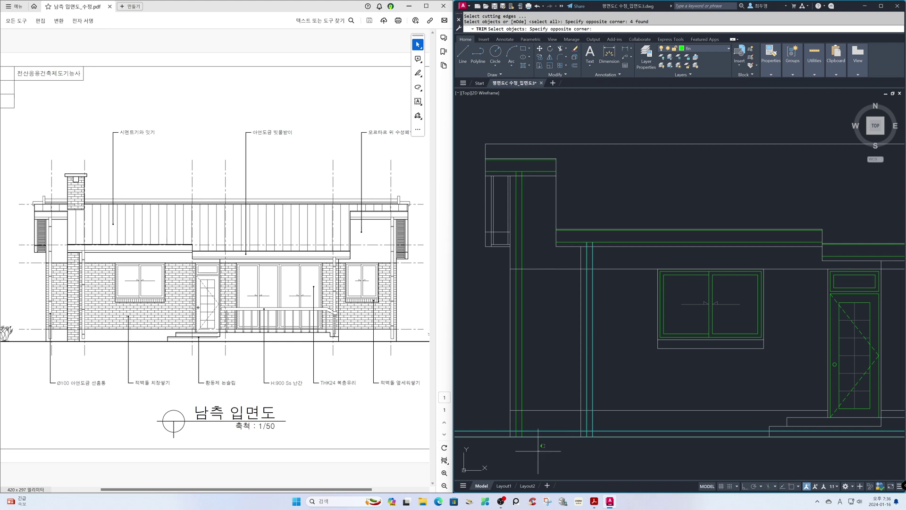
left_click(515, 426)
key("Return")
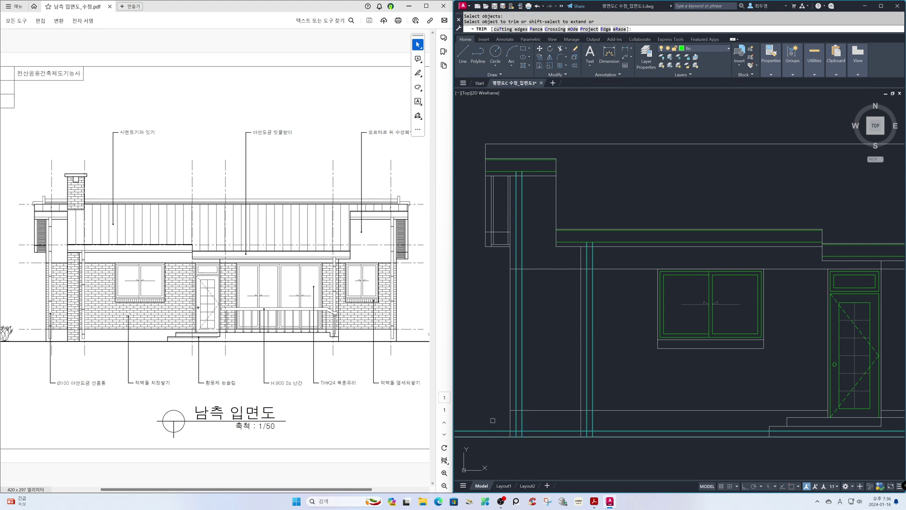
left_click(491, 431)
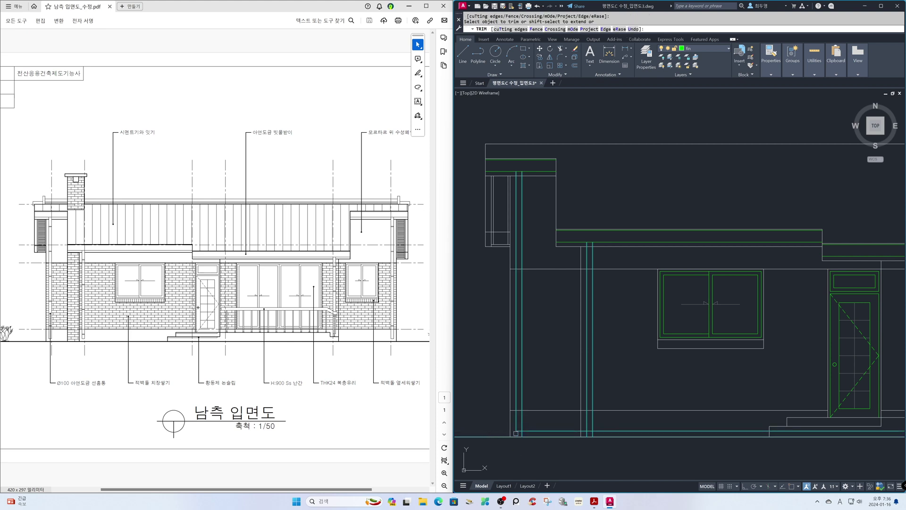
left_click(532, 431)
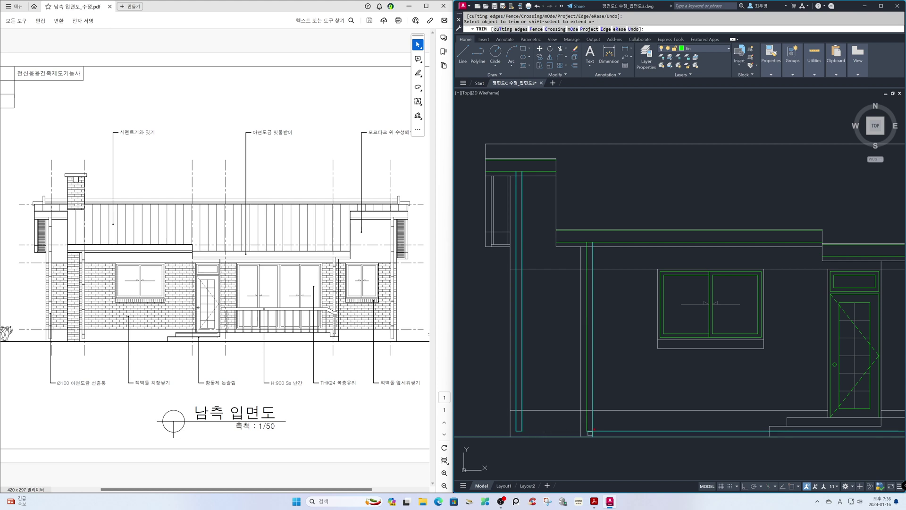
left_click(603, 430)
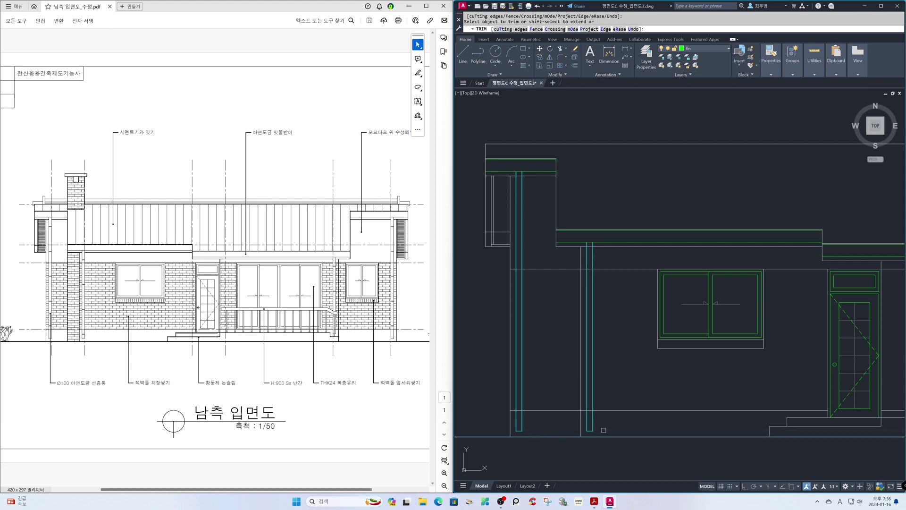
Step: Trim away the horizontal wall and fascia lines crossing inside the two downspouts
left_click(591, 414)
left_click(590, 417)
left_click(589, 245)
left_click(518, 416)
left_click(518, 416)
left_click(522, 174)
key("Return")
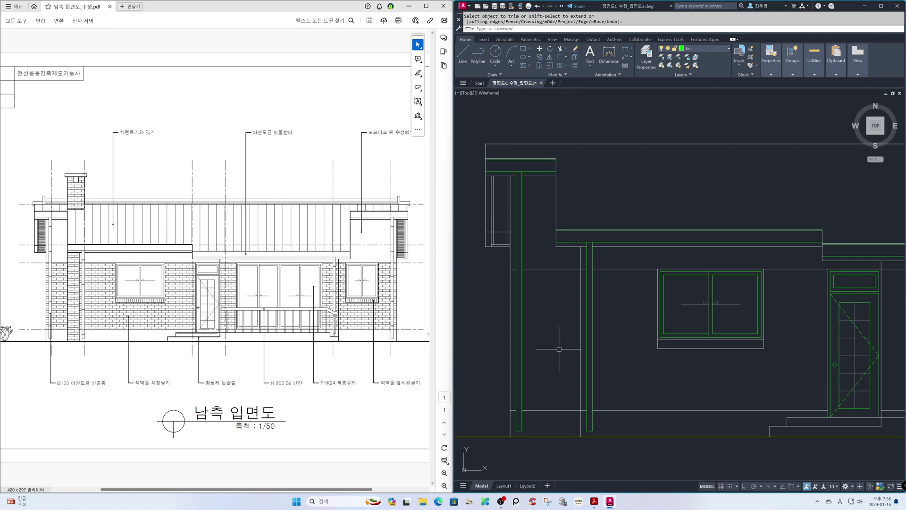
Step: Offset the lower gutter line of the far-left fascia downward by 330
type("o")
key("Return")
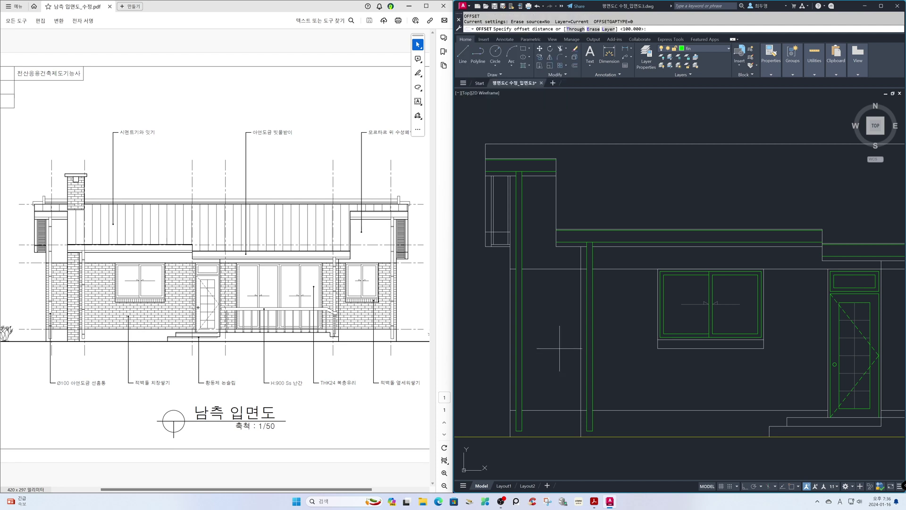
type("330")
key("Return")
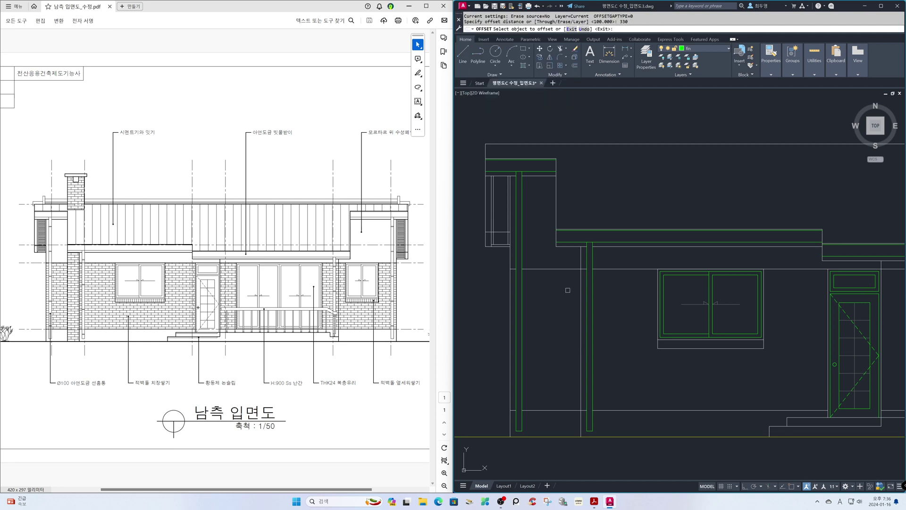
left_click(538, 171)
left_click(543, 198)
key("Return")
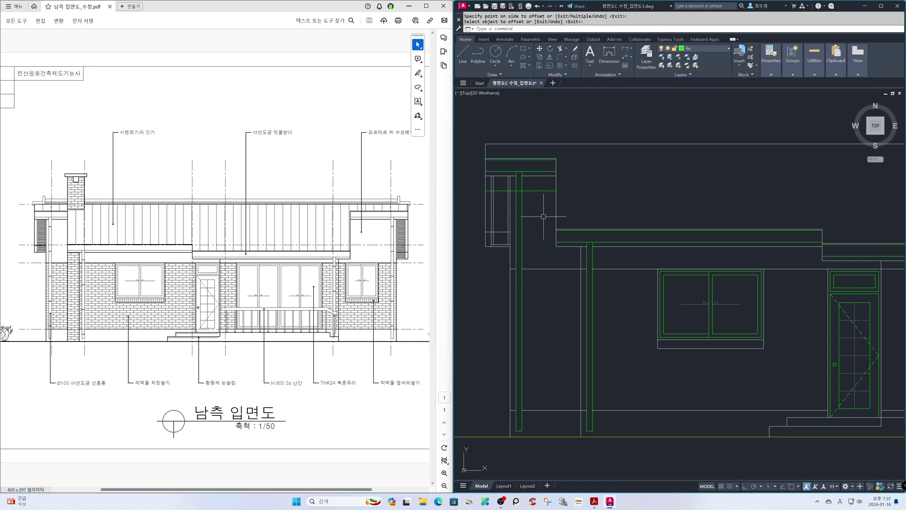
Step: Offset the new horizontal line downward by 20 to form the bracket thickness on the left downspout
key("Return")
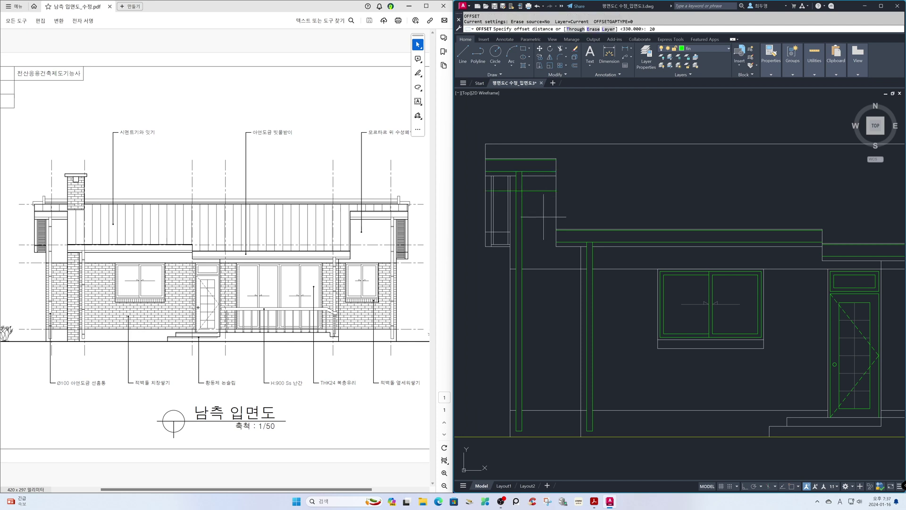
key("Return")
left_click(540, 192)
left_click(539, 211)
key("Return")
Step: Trim both bracket lines to the side edges of the left downspout
type("tr")
key("Return")
left_click(535, 211)
left_click(517, 195)
key("Return")
left_click(533, 191)
left_click(514, 188)
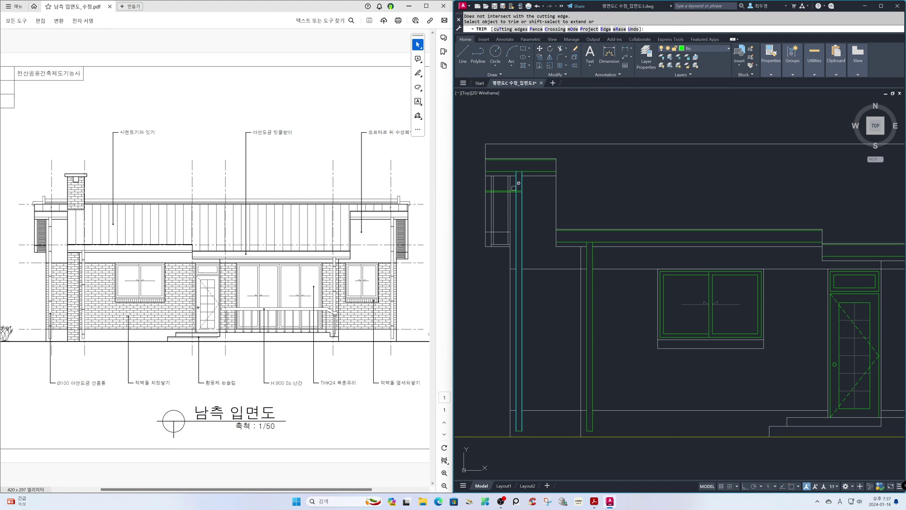
key("Return")
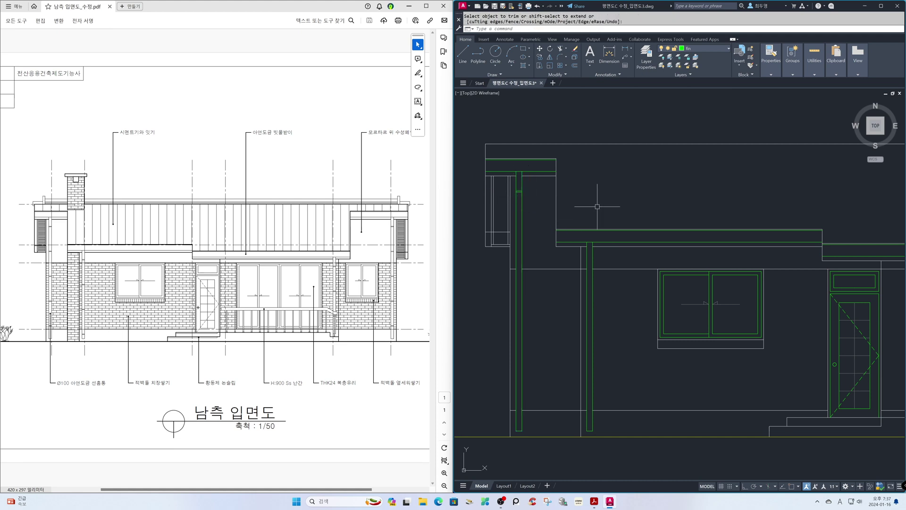
Step: Copy the left downspout's top bracket straight down at distances of 900, 1800, 2700 and 3600
type("cp")
key("Return")
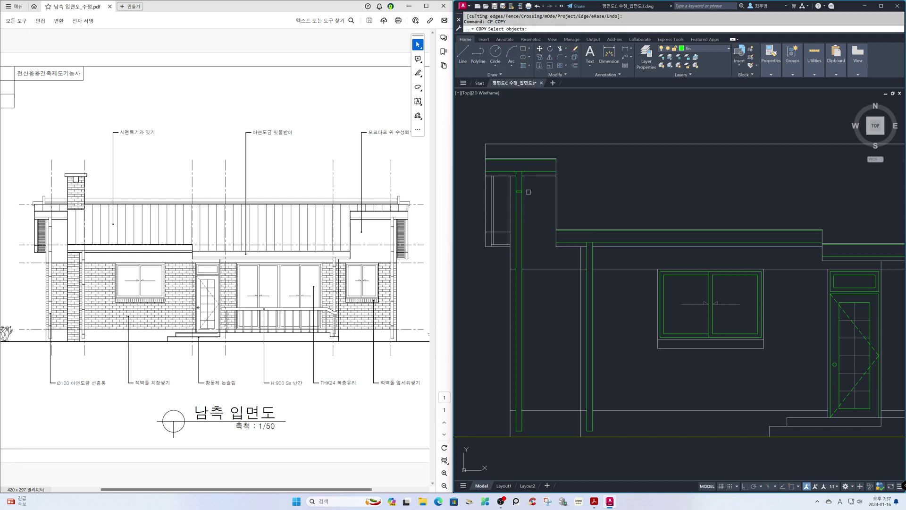
left_click(510, 179)
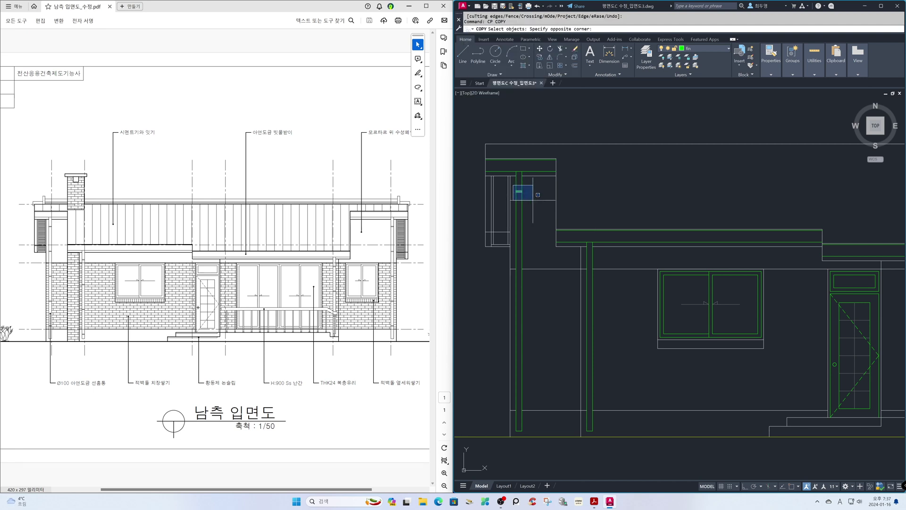
left_click(532, 203)
key("Return")
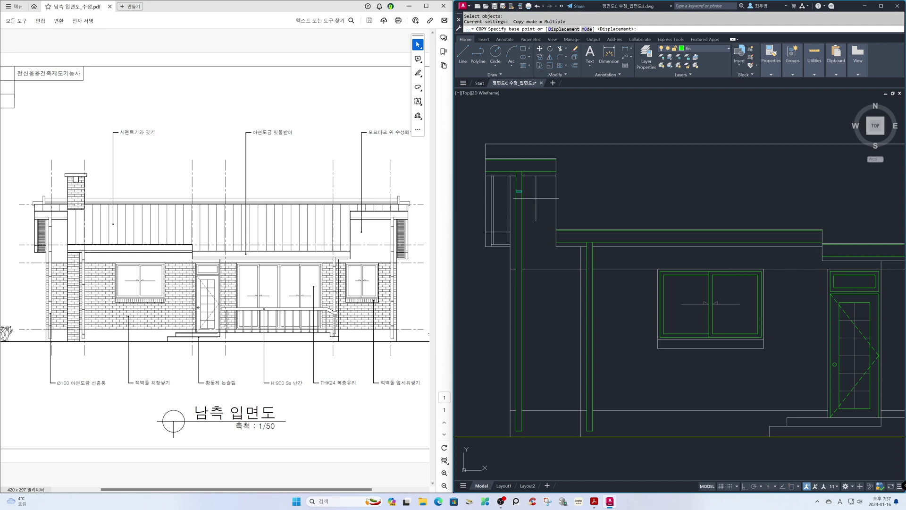
key("F8")
left_click(539, 197)
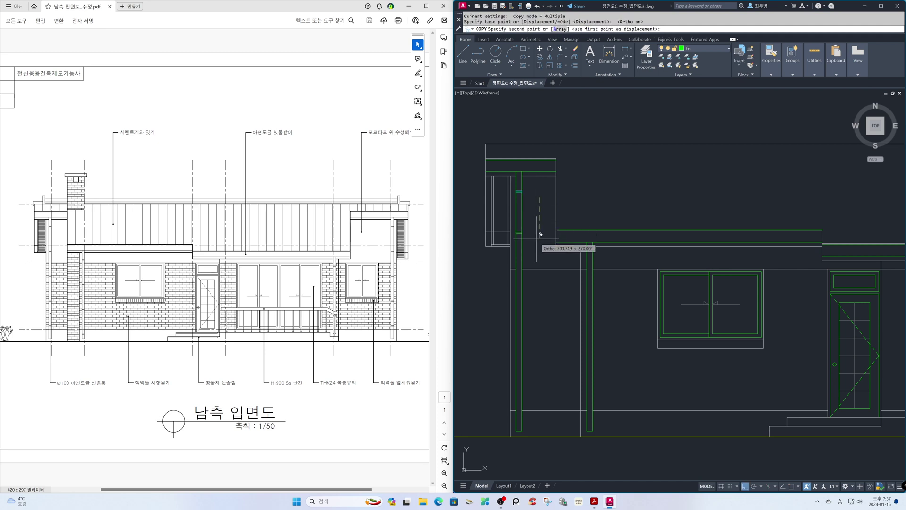
key("Return")
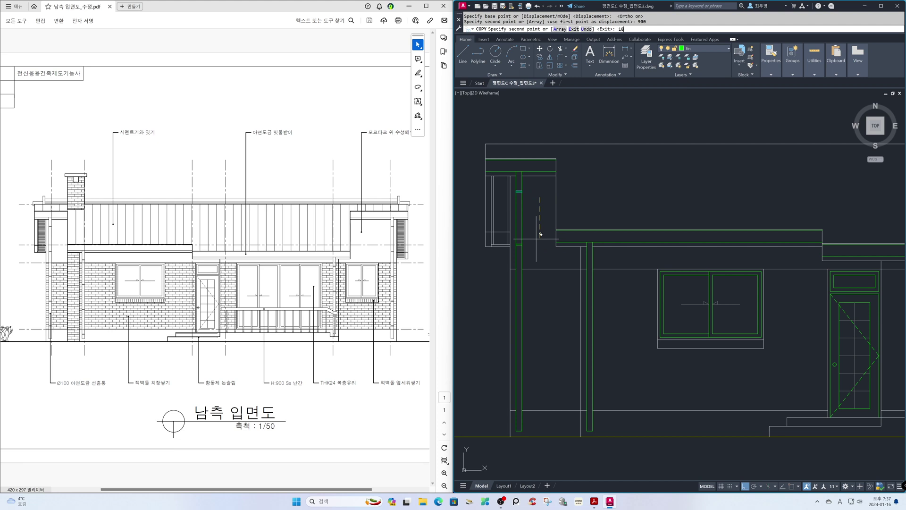
type("1800")
key("Return")
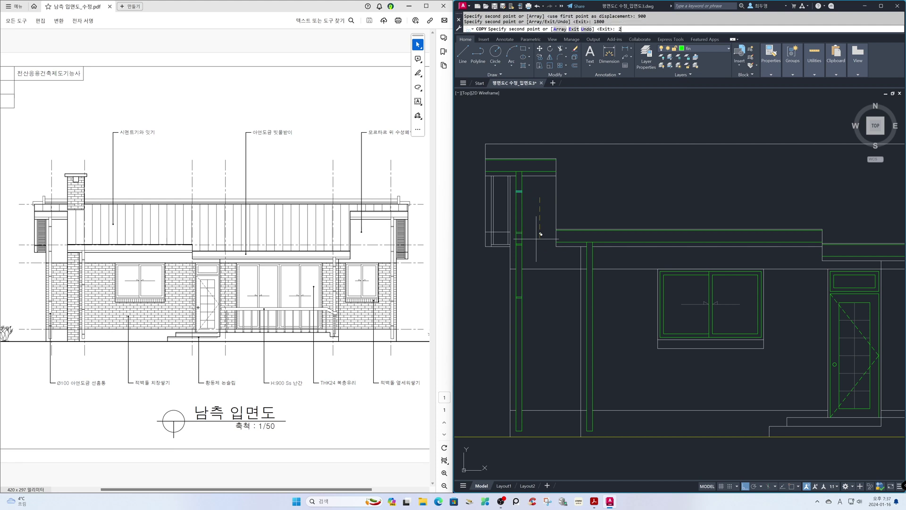
type("0")
key("Return")
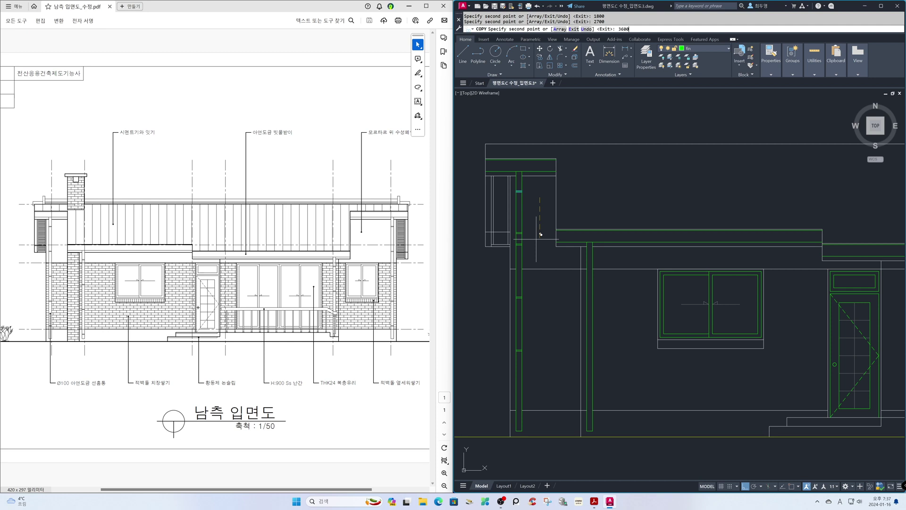
key("Return")
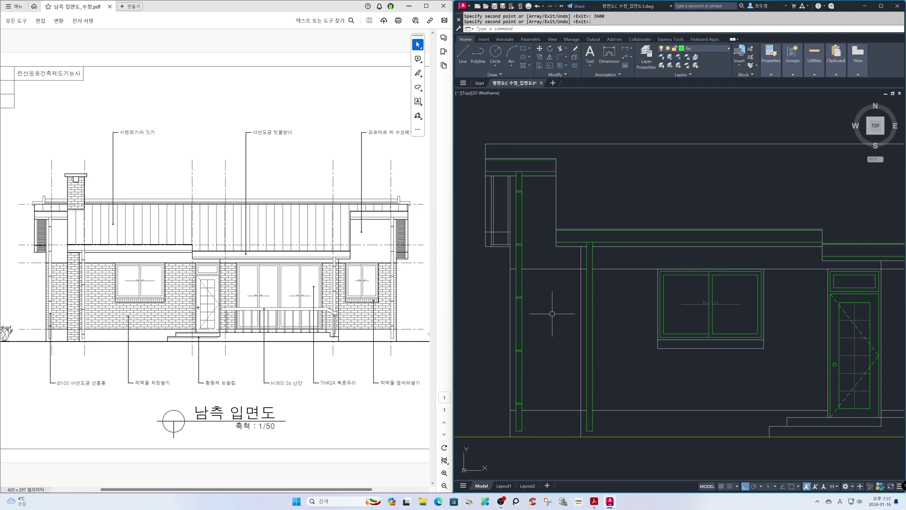
Step: Copy the upper four brackets onto the second downspout, using the tops of the two downspouts as reference points
type("co")
key("Return")
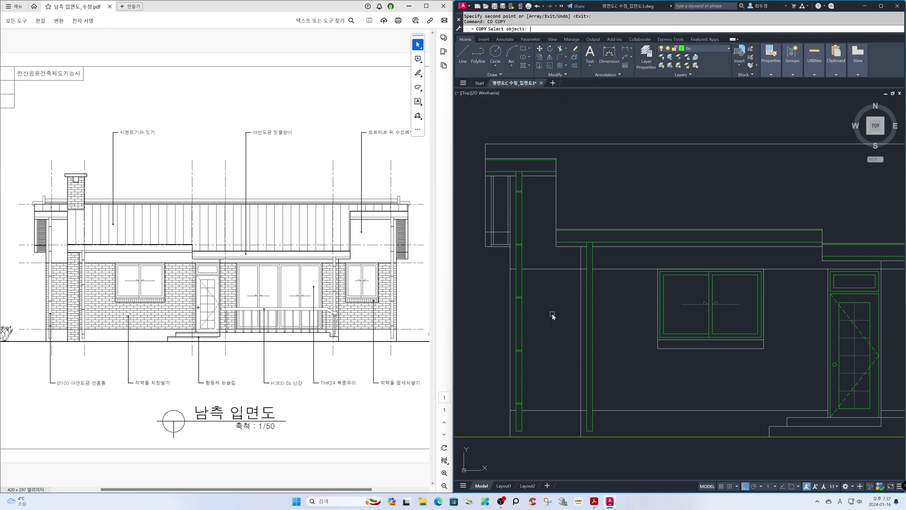
left_click(513, 185)
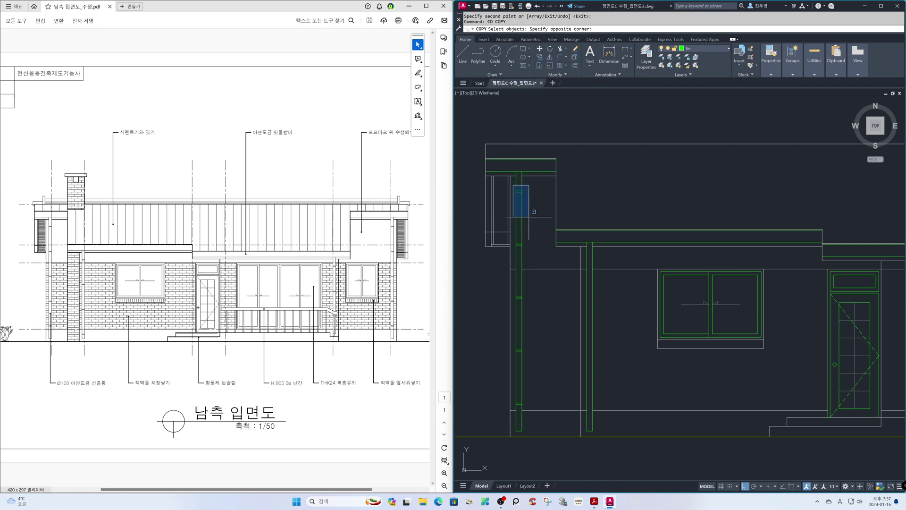
left_click(544, 364)
key("Return")
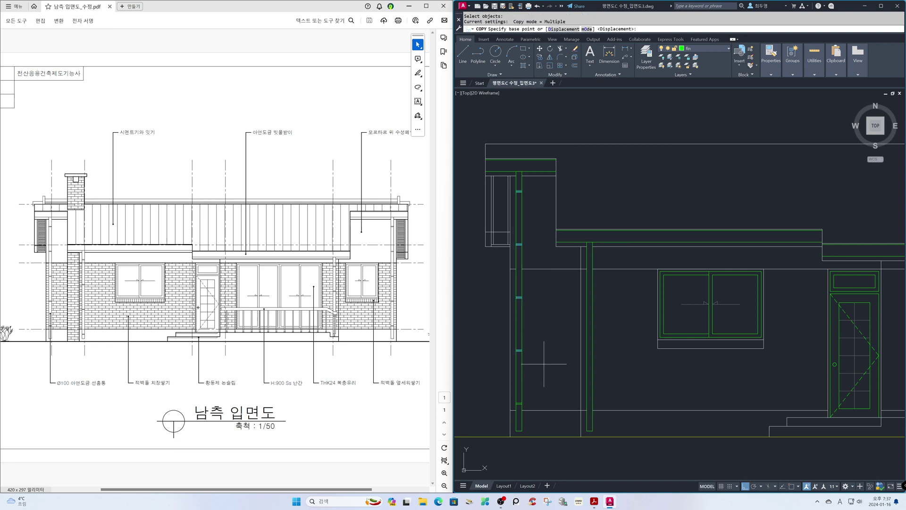
key("F8")
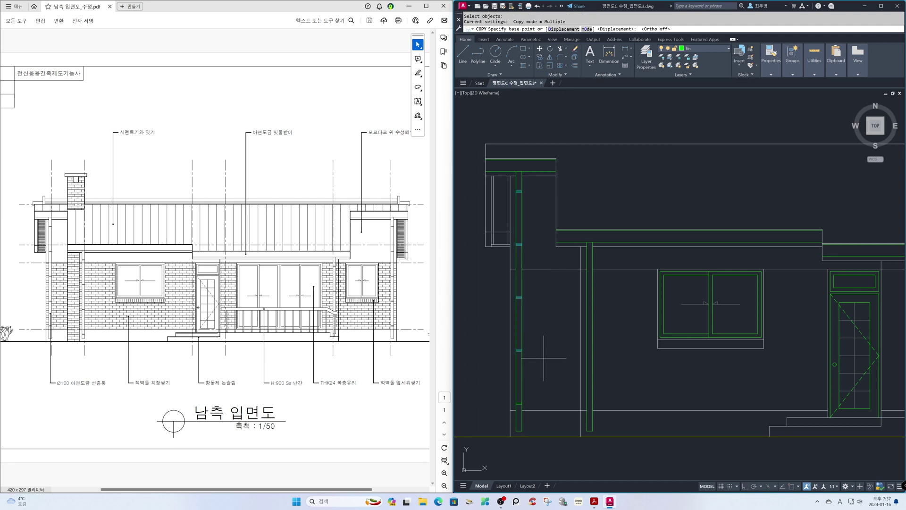
key("F3")
left_click(522, 172)
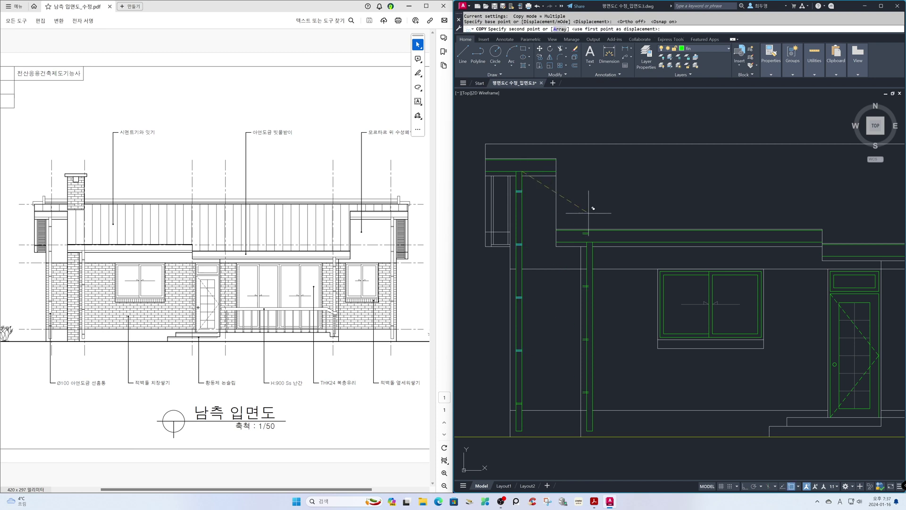
left_click(591, 241)
key("Return")
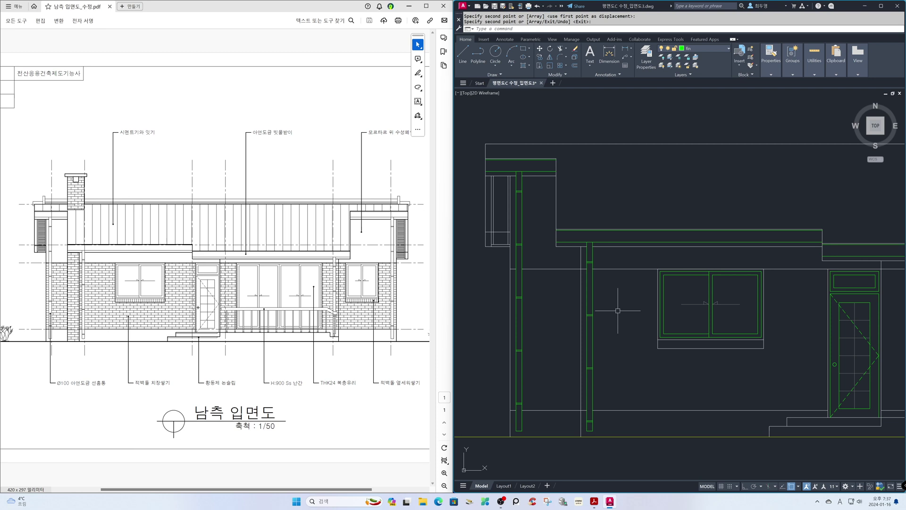
Step: Mirror the far-left downspout with its brackets about the vertical axis through the roof top line's midpoint, keeping the original
key("Return")
left_click(513, 164)
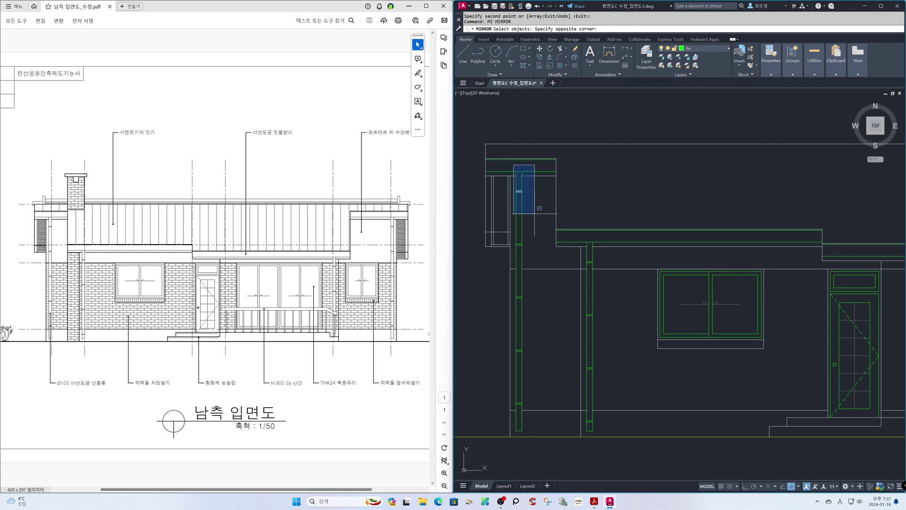
left_click(552, 432)
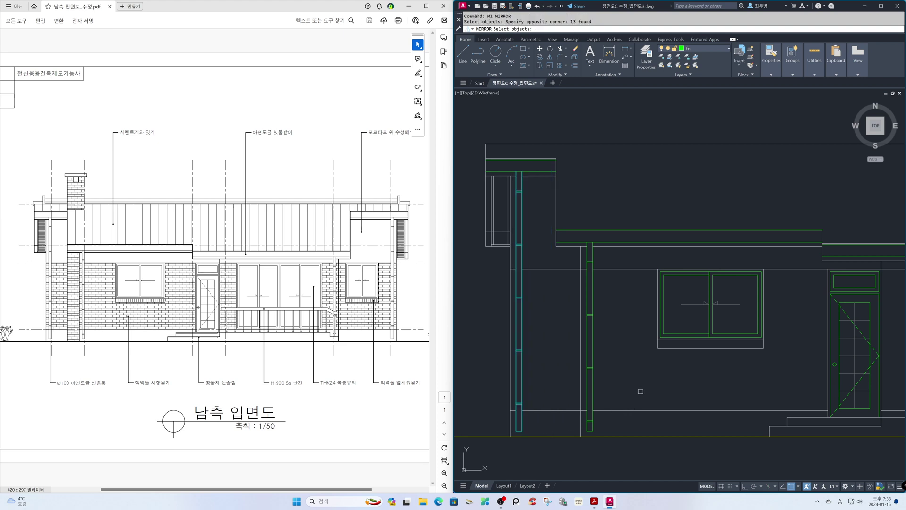
key("Return")
type("'z")
key("Return")
key("Return")
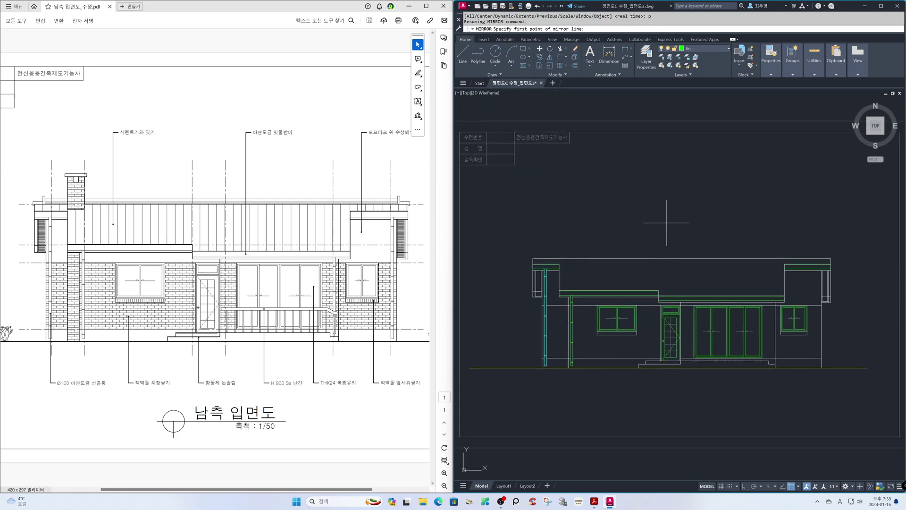
right_click(667, 223, "shift")
left_click(693, 273)
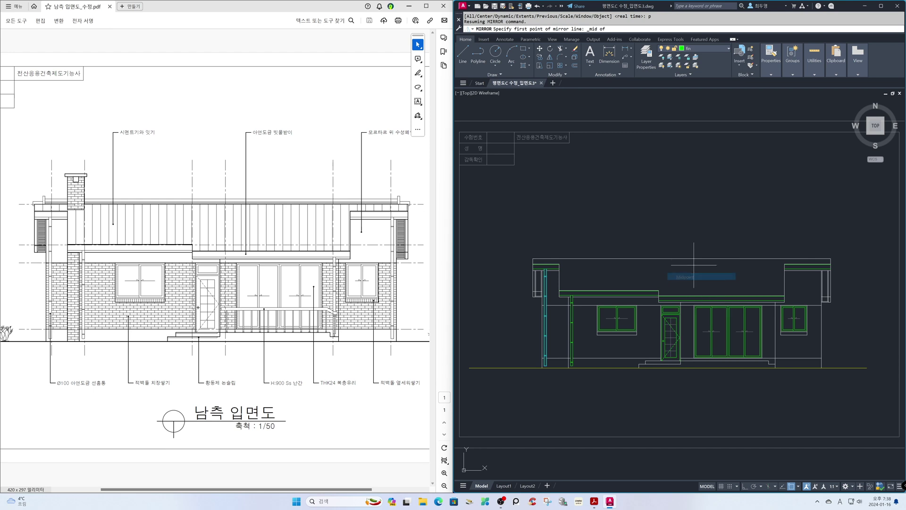
left_click(693, 271)
key("F8")
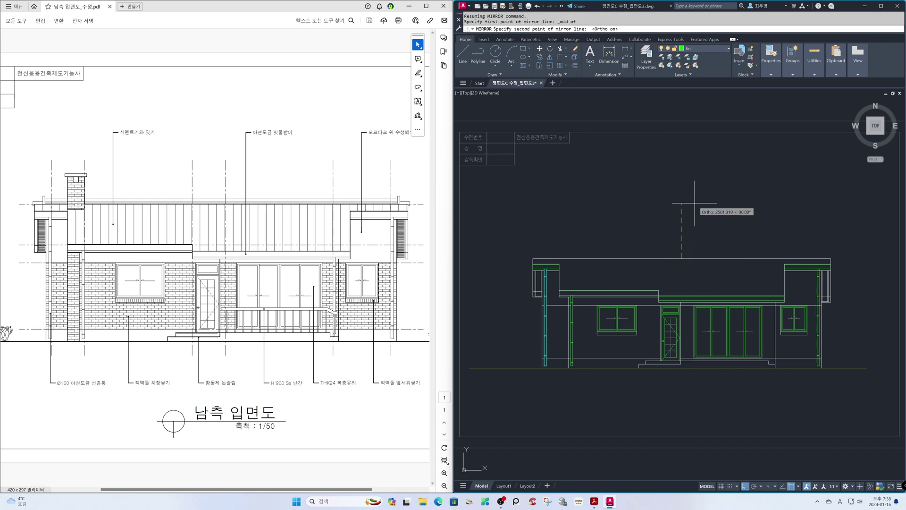
left_click(694, 198)
key("Return")
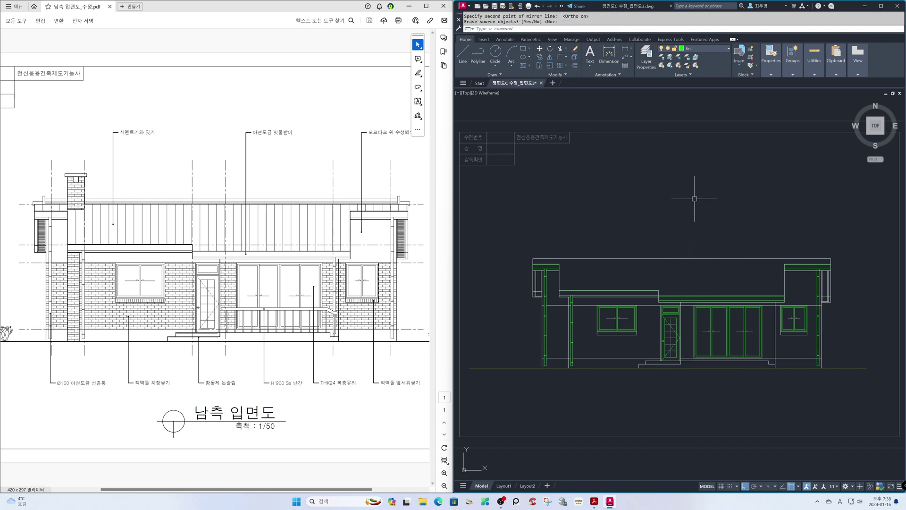
Step: Trim away the horizontal wall and fascia lines crossing inside the mirrored downspout at the house's right end
type("z")
key("Return")
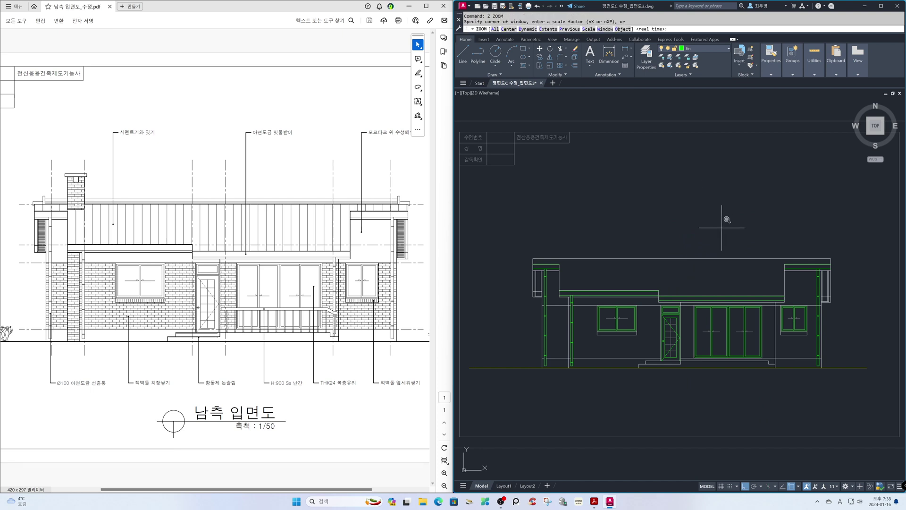
left_click(748, 250)
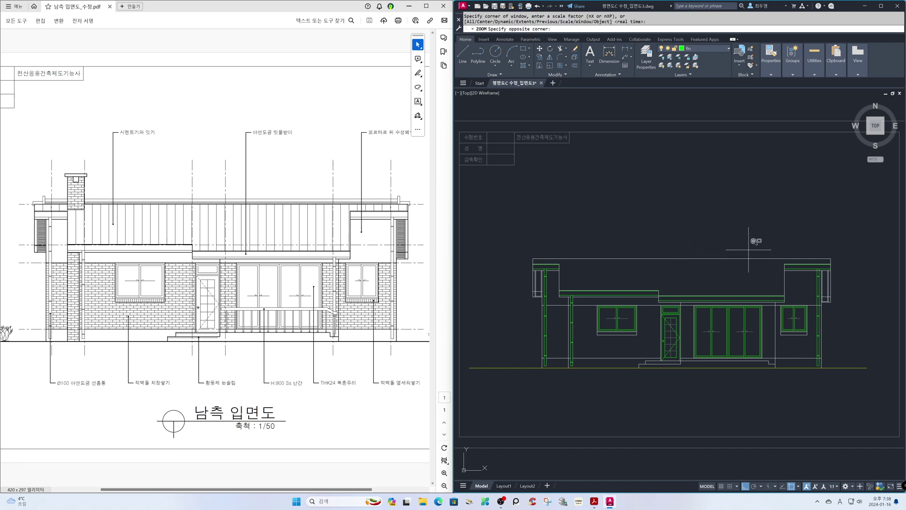
left_click(842, 368)
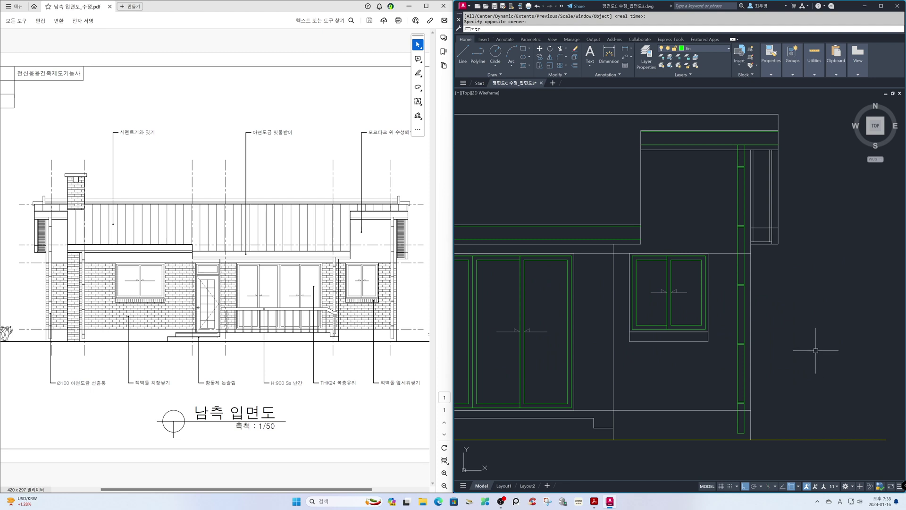
key("Return")
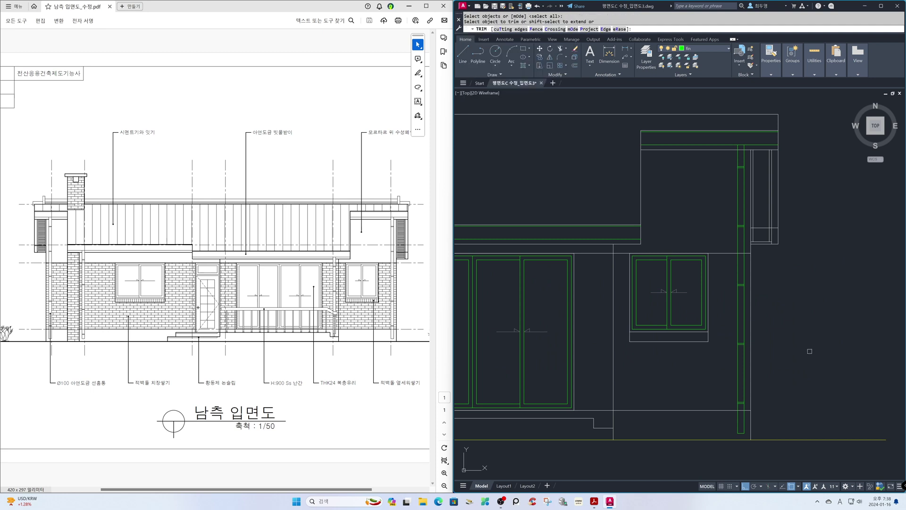
left_click(741, 411)
left_click(741, 254)
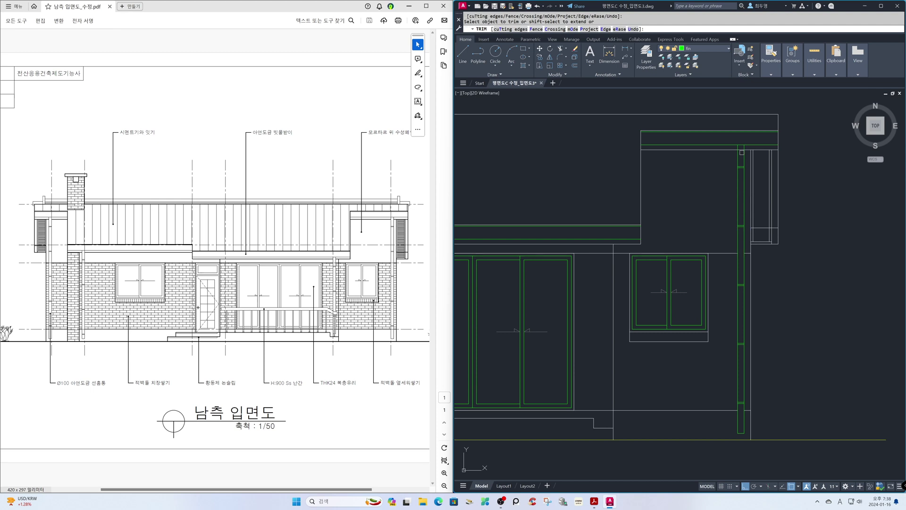
key("Return")
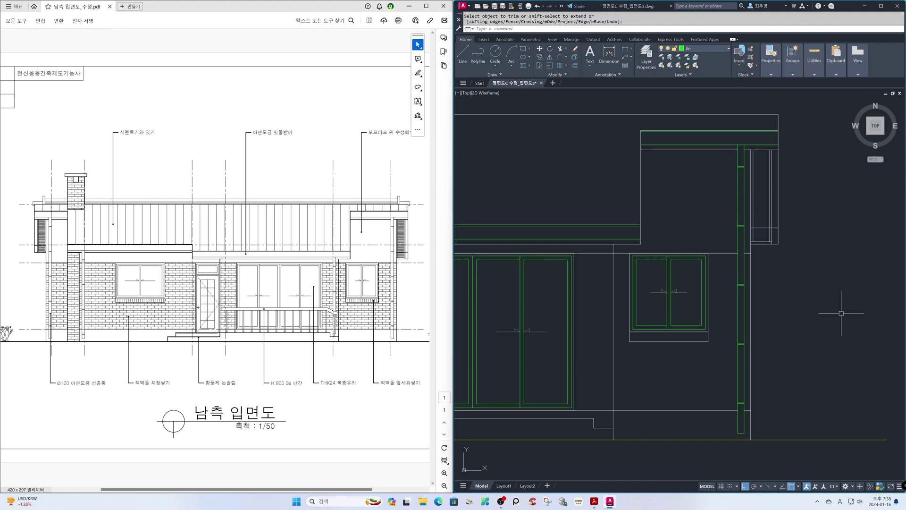
Step: Try to copy the right downspout's side lines and upper three brackets to the wall edge beside the large glass doors
type("cp")
key("Return")
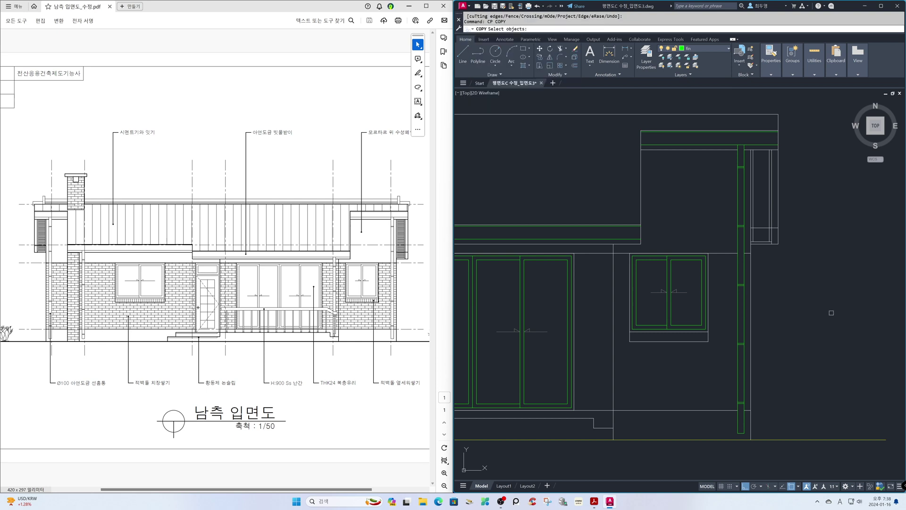
left_click(725, 140)
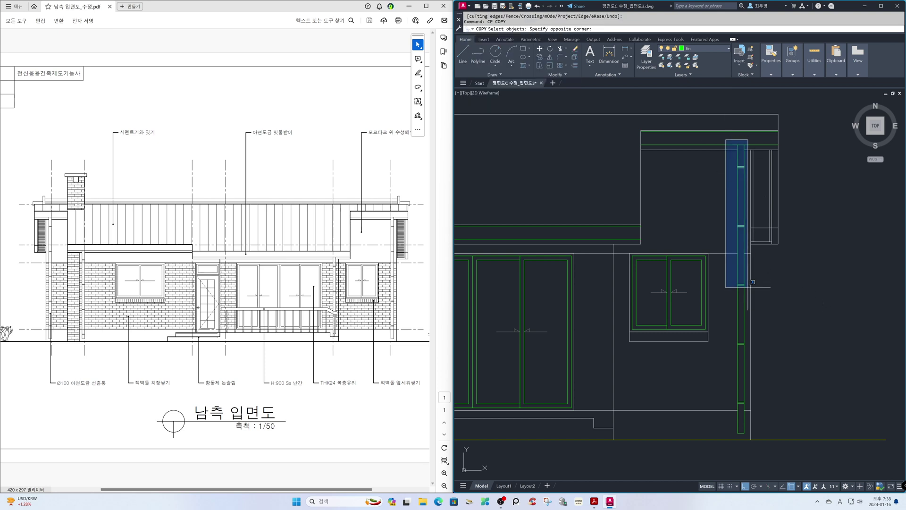
left_click(749, 320)
left_click(746, 297)
left_click(738, 300)
key("Return")
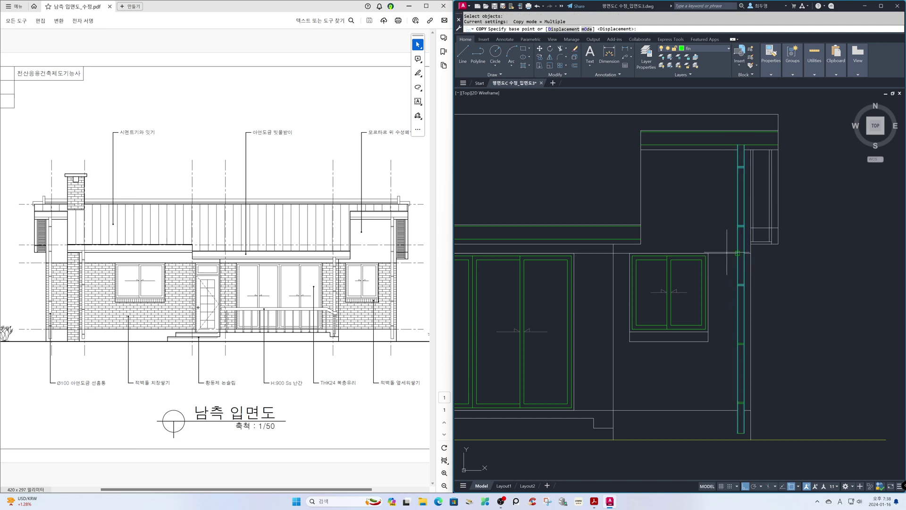
left_click(753, 150)
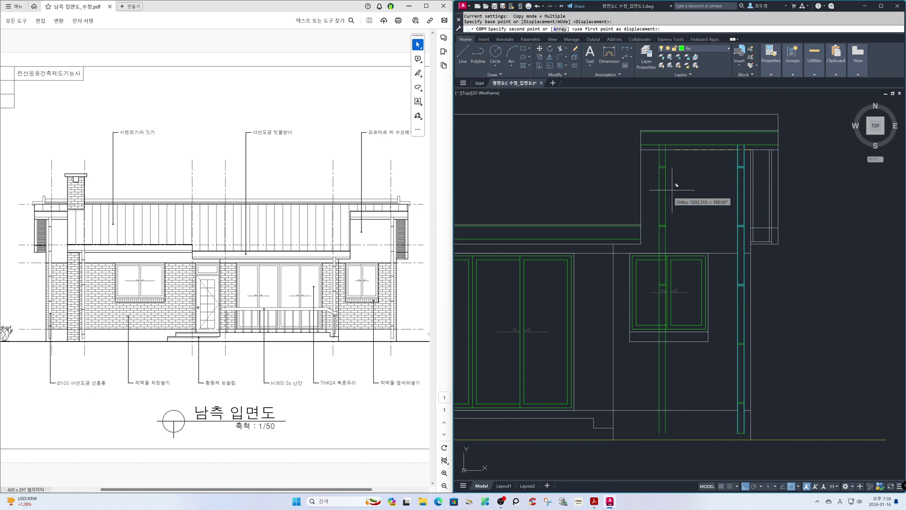
left_click(613, 253)
key("Return")
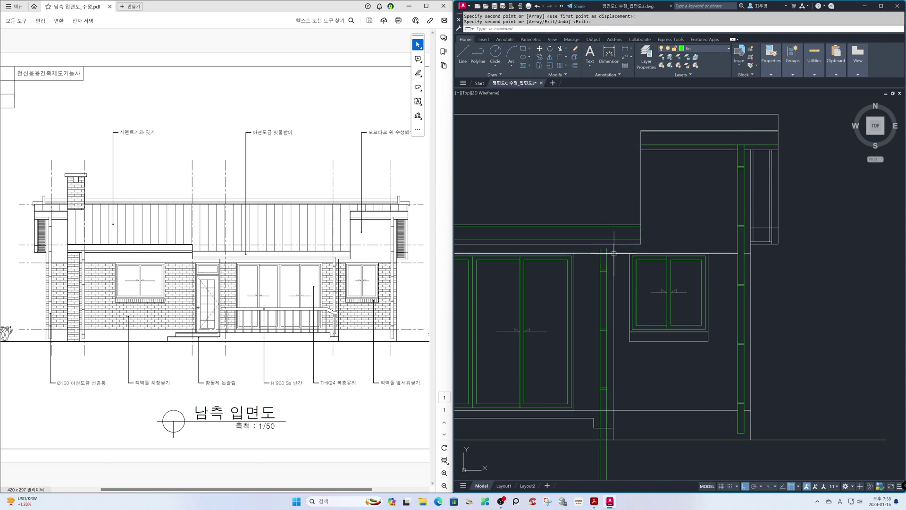
key("ctrl+z")
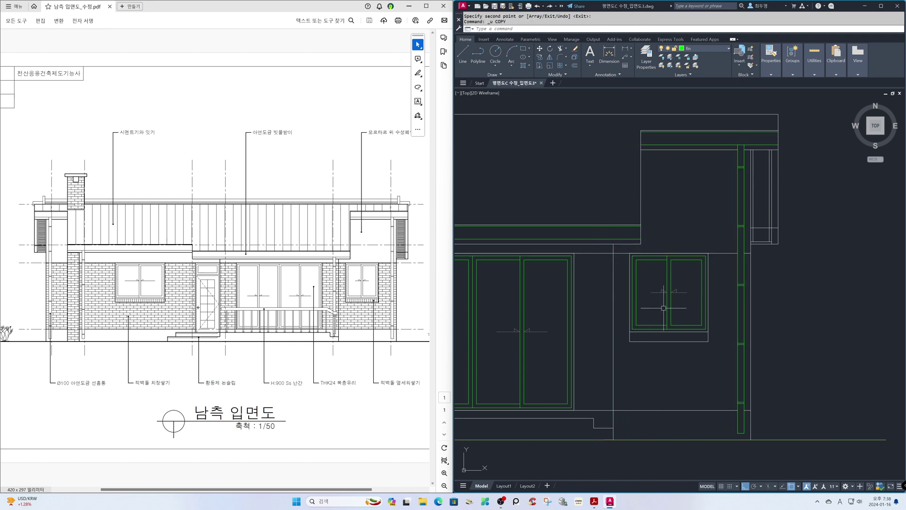
Step: Copy the right downspout's side lines and upper three brackets to the wall edge beside the large glass doors, under the lower eaves gutter
type("co")
key("Return")
left_click(728, 137)
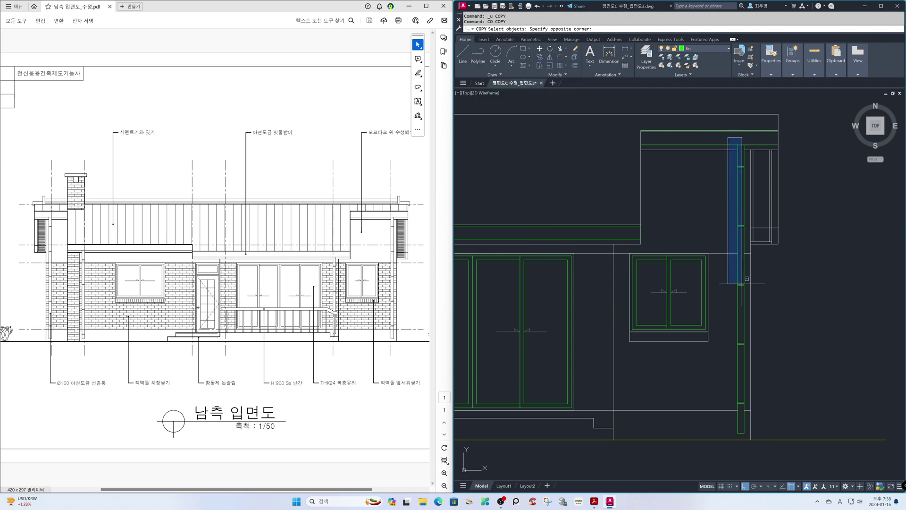
left_click(750, 297)
left_click(744, 302)
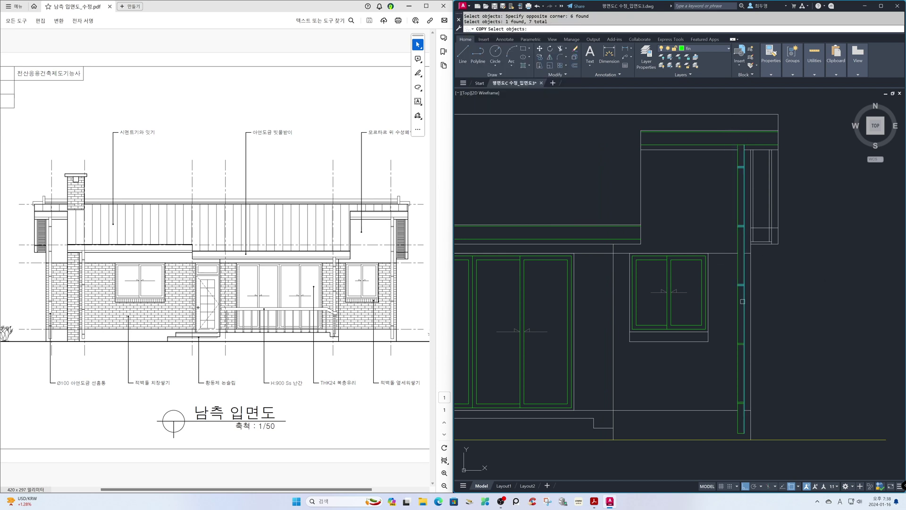
left_click(738, 302)
key("Return")
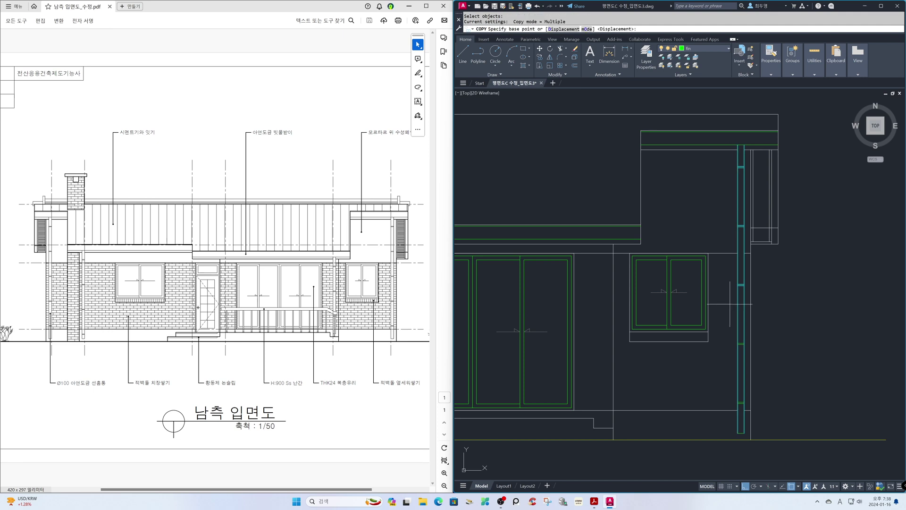
left_click(751, 150)
key("F8")
left_click(618, 236)
key("Return")
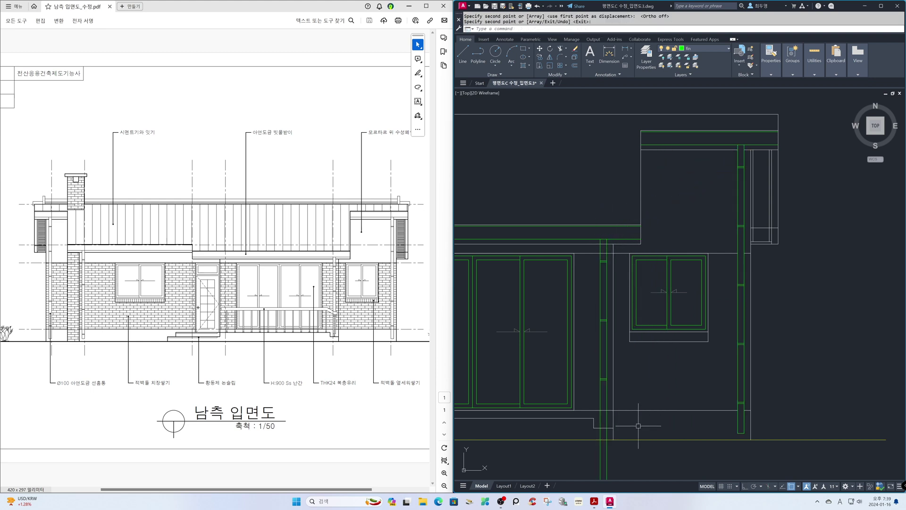
Step: Offset the lower terrace step line beneath the copied downspout 100 upward
type("z")
key("Return")
left_click(545, 381)
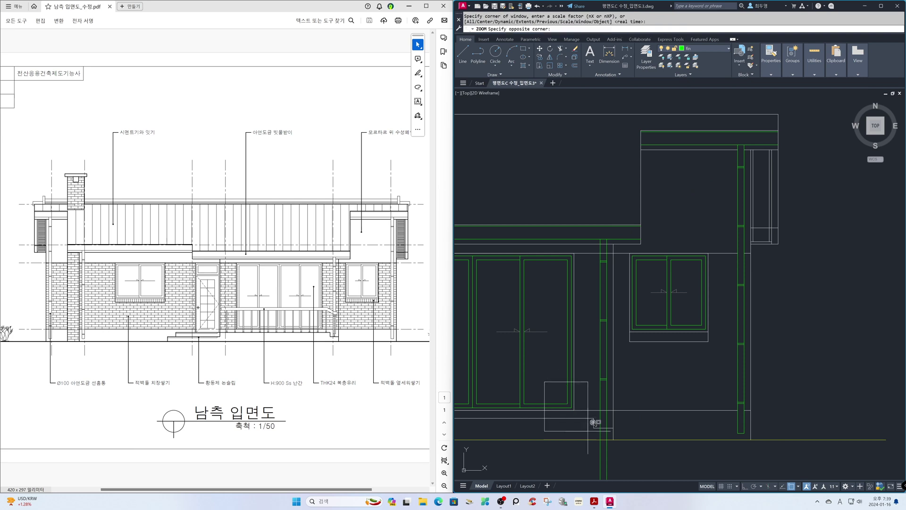
left_click(635, 458)
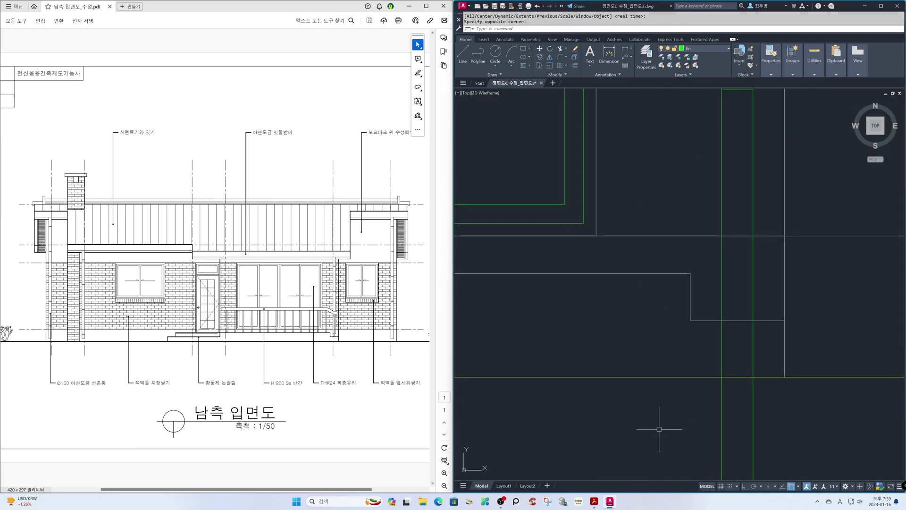
key("Return")
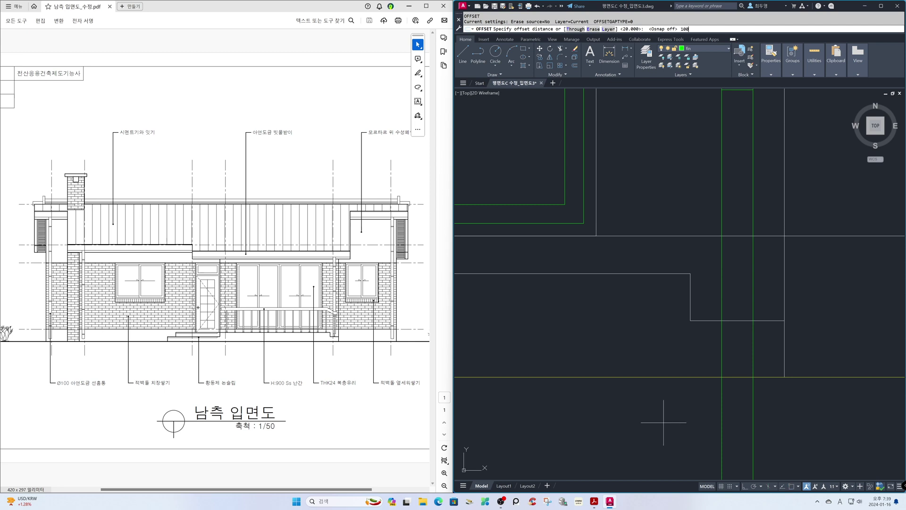
type("100")
key("Return")
left_click(713, 321)
left_click(715, 303)
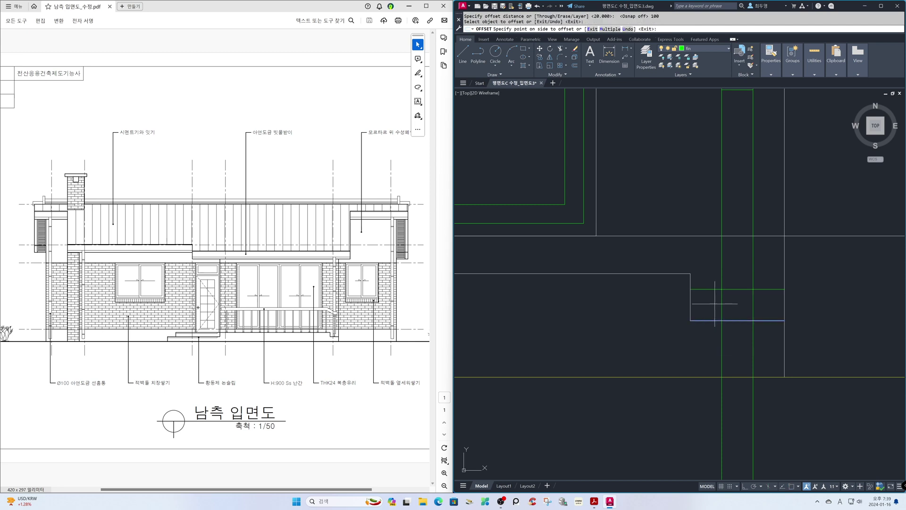
key("Return")
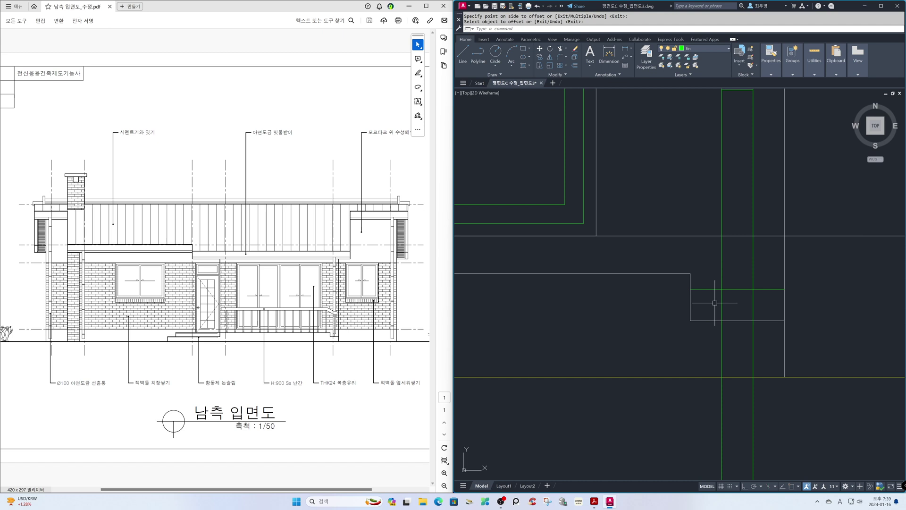
Step: Trim the downspout's sides below the offset line and the line's ends outside them to close the pipe's bottom
type("tr")
key("Return")
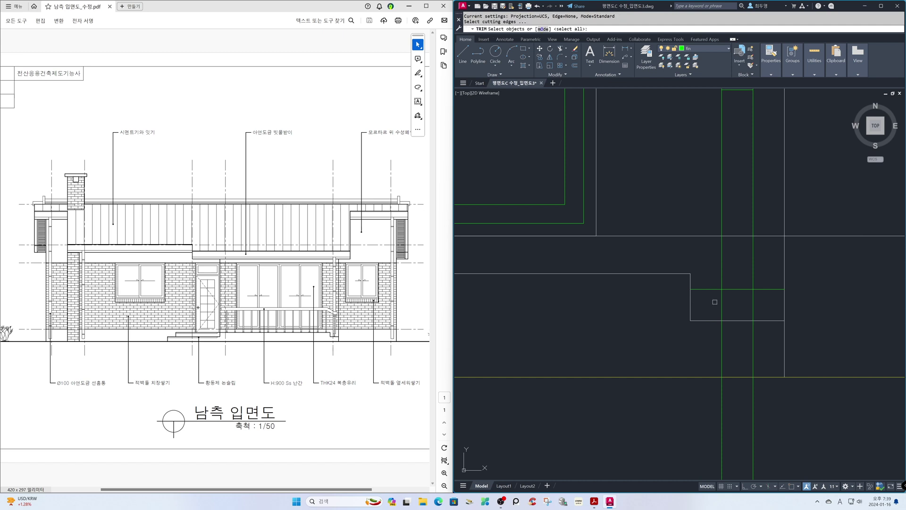
left_click(778, 304)
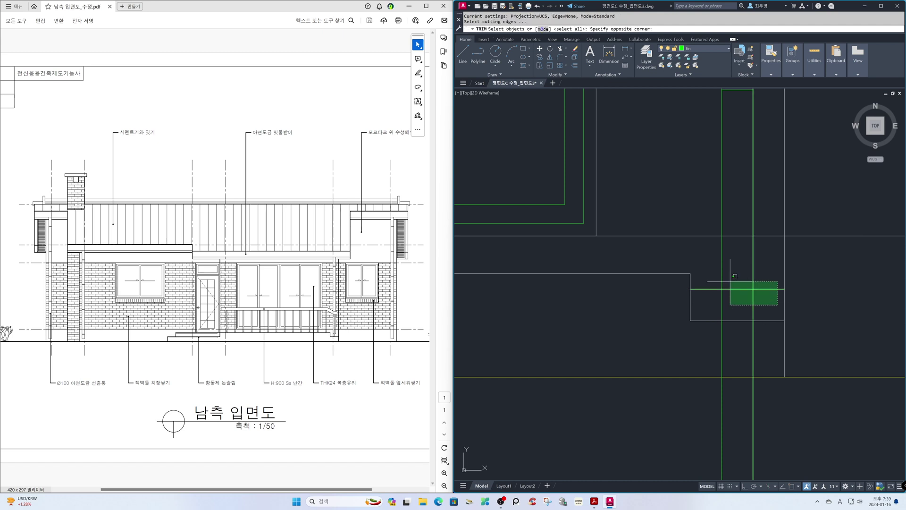
left_click(713, 278)
key("Return")
left_click(714, 278)
left_click(711, 300)
left_click(757, 307)
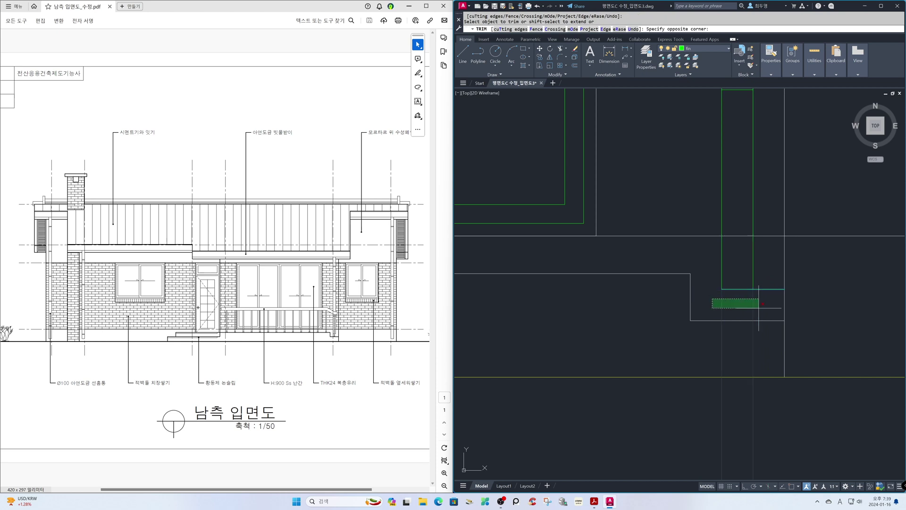
left_click(765, 288)
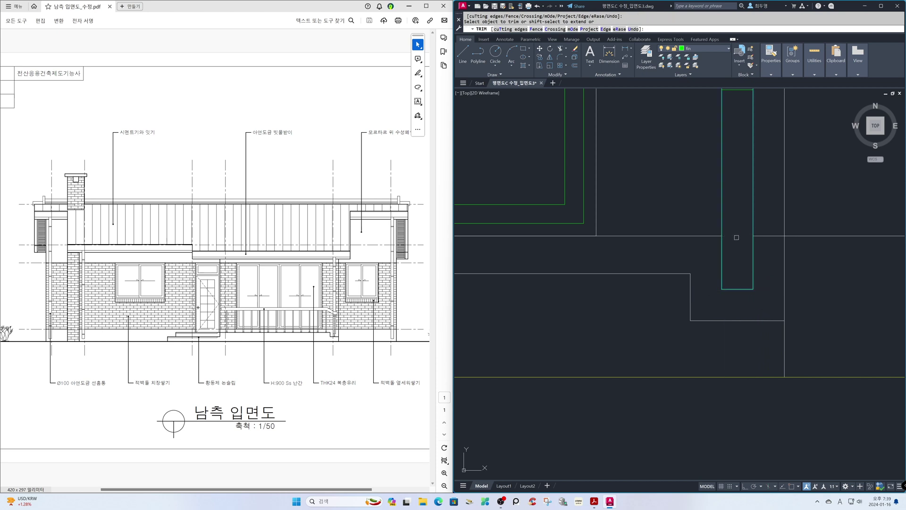
Step: Trim away the horizontal wall and fascia lines crossing inside the downspout beside the glass doors
type("'z")
key("Return")
type("p")
key("Return")
left_click(604, 258)
left_click(604, 256)
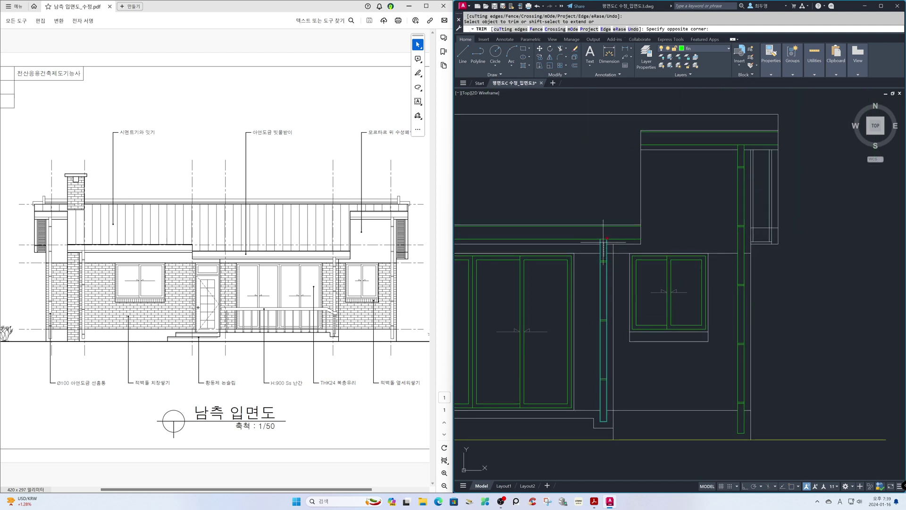
key("Escape")
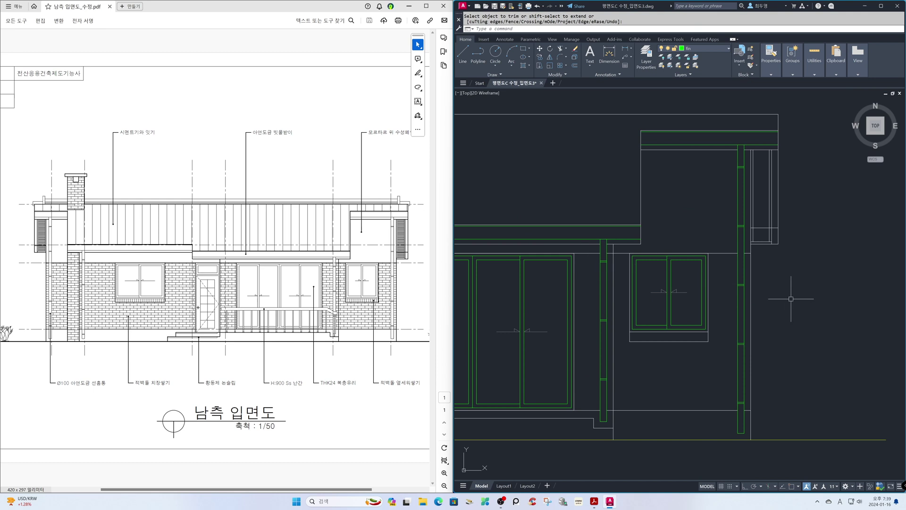
Step: Return to the overall elevation view and make the txt layer current
type("z")
key("Return")
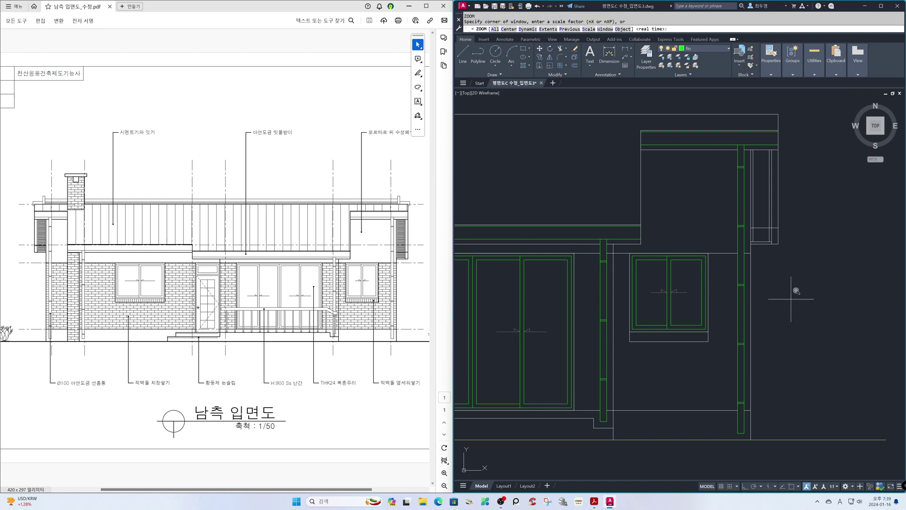
type("p")
key("Return")
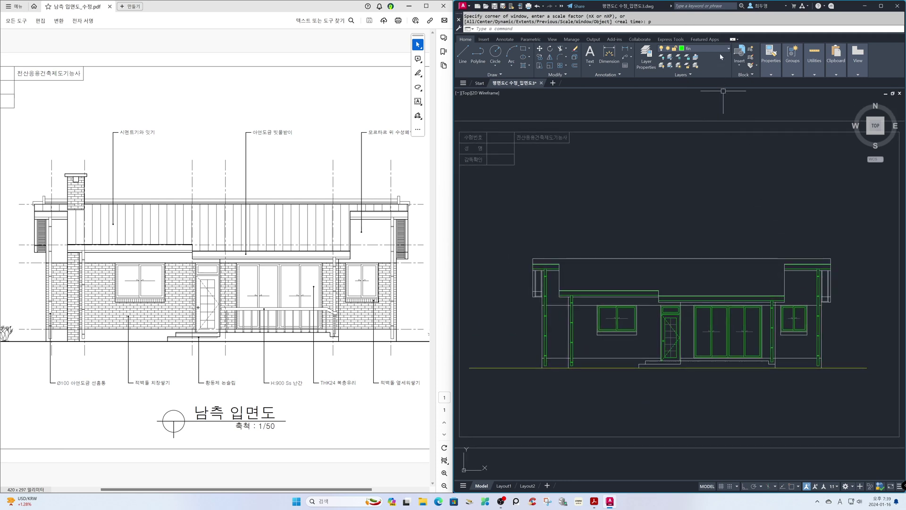
left_click(720, 49)
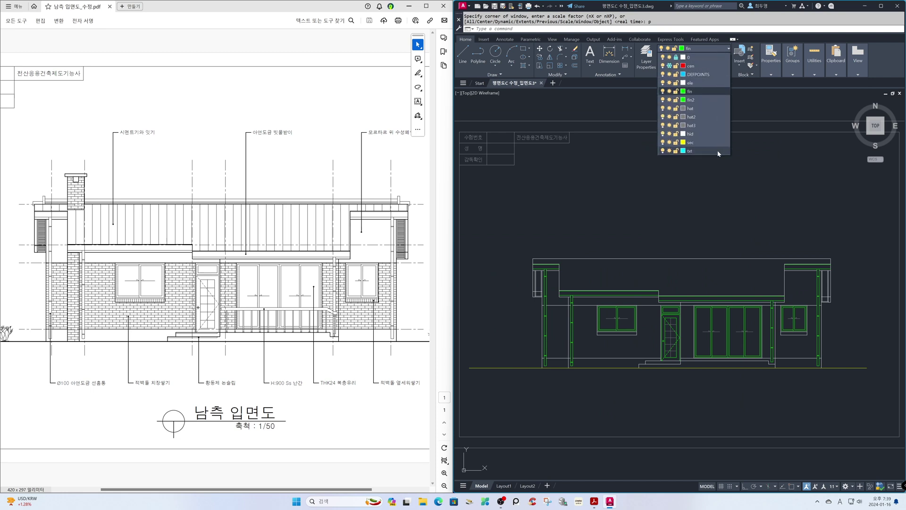
left_click(690, 151)
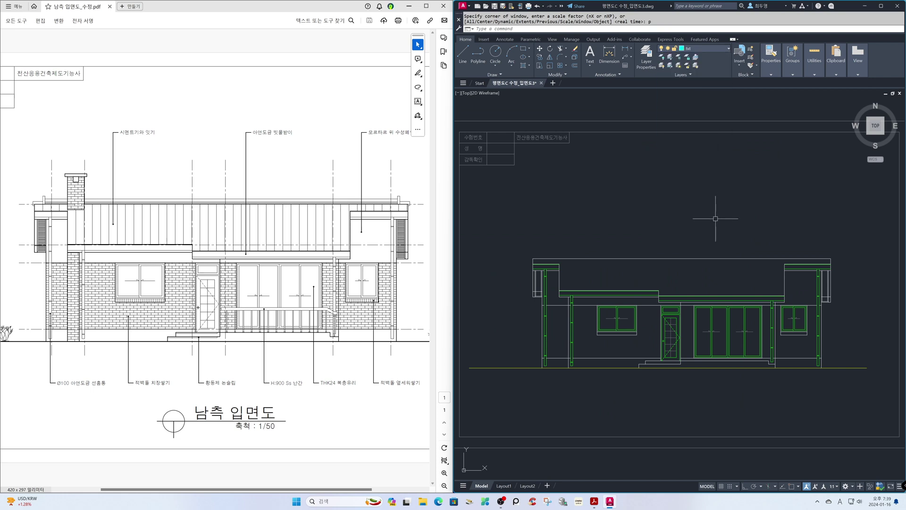
Step: Offset the terrace's top line and its lower step line 900 upward for the railing in front of the glass doors
type("z")
key("space")
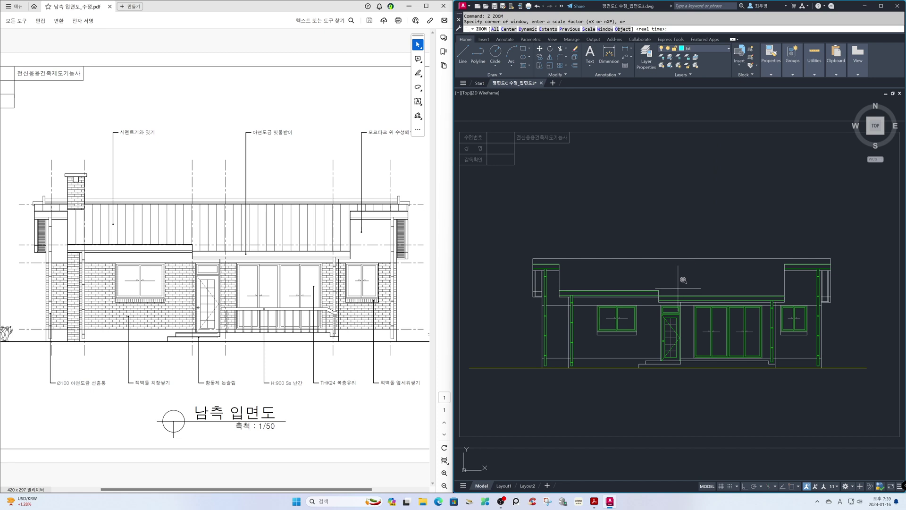
left_click(666, 286)
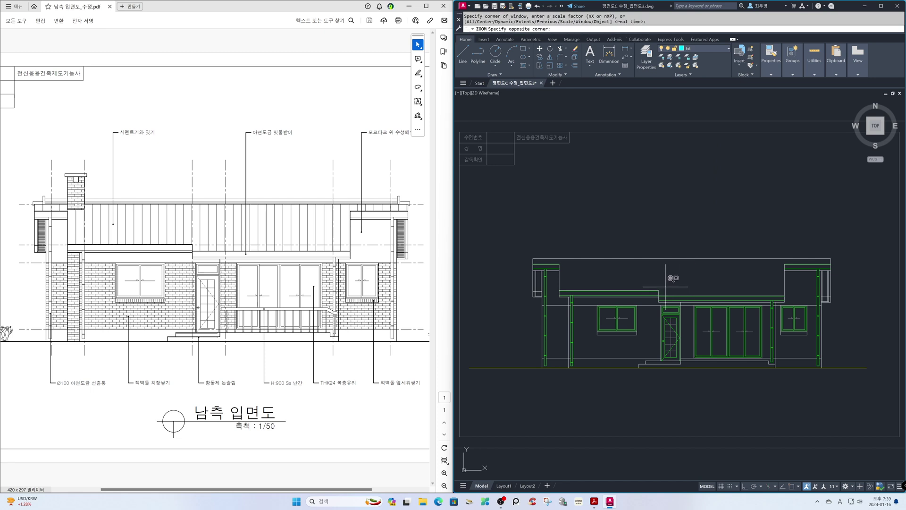
left_click(782, 379)
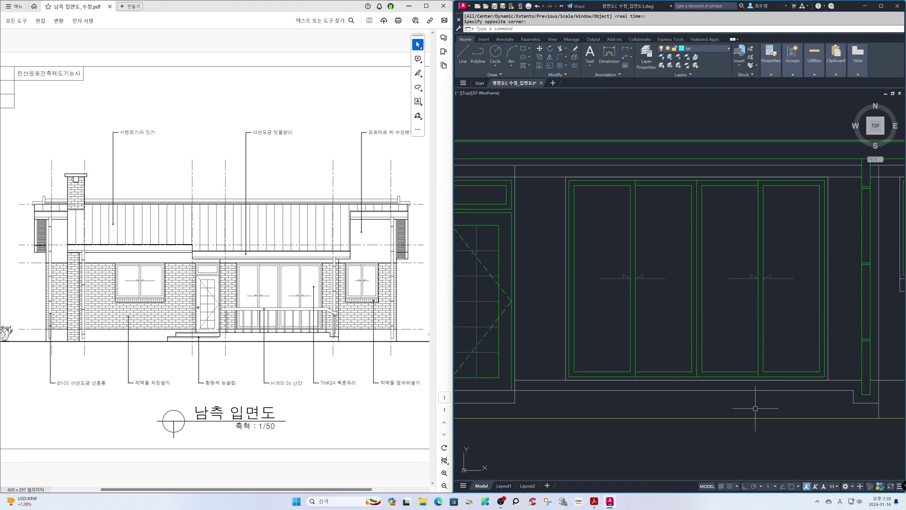
key("Return")
type("900")
key("Return")
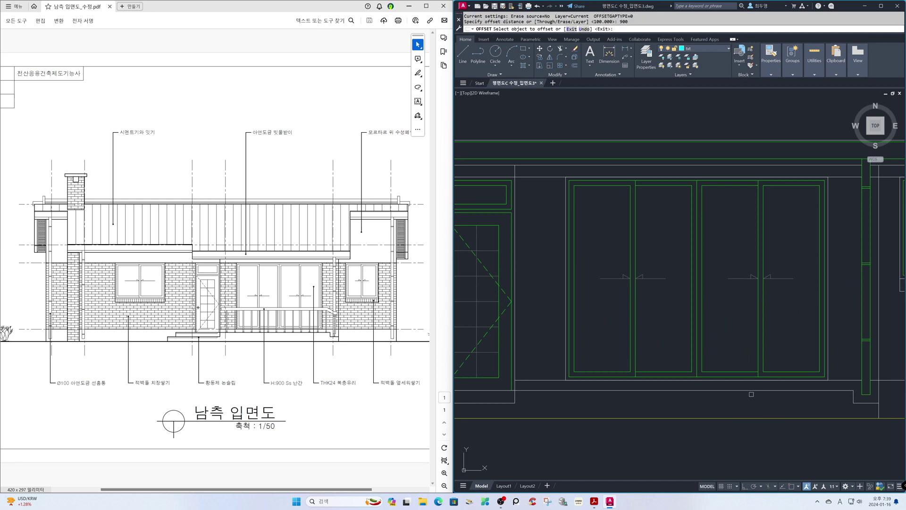
left_click(751, 389)
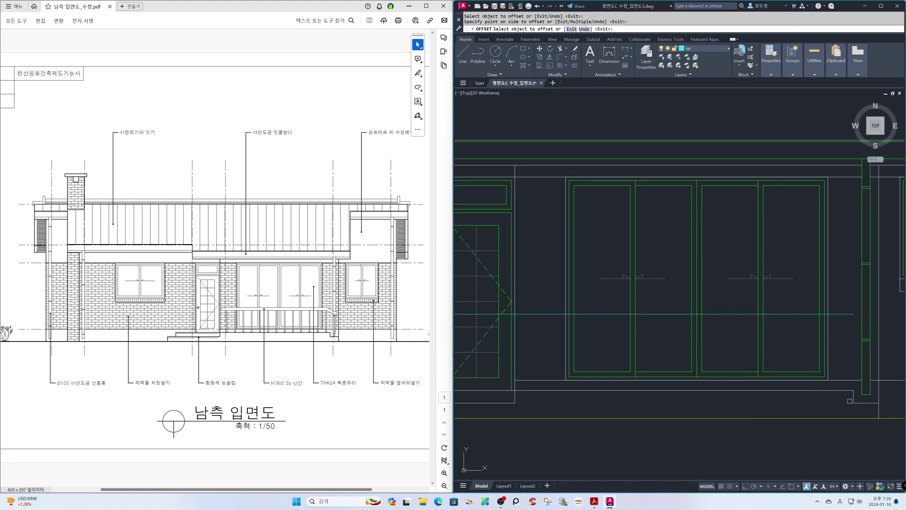
key("Return")
Step: Offset both upper railing lines 100 downward
key("Return")
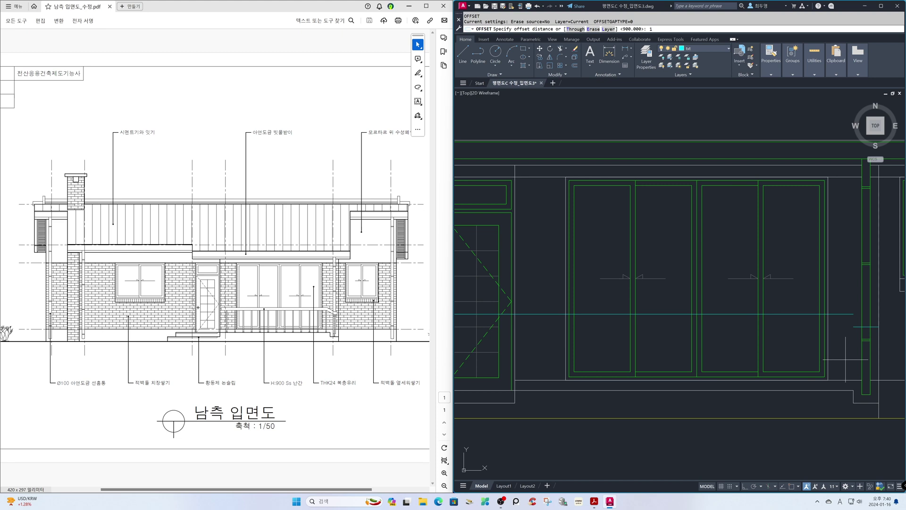
key("Return")
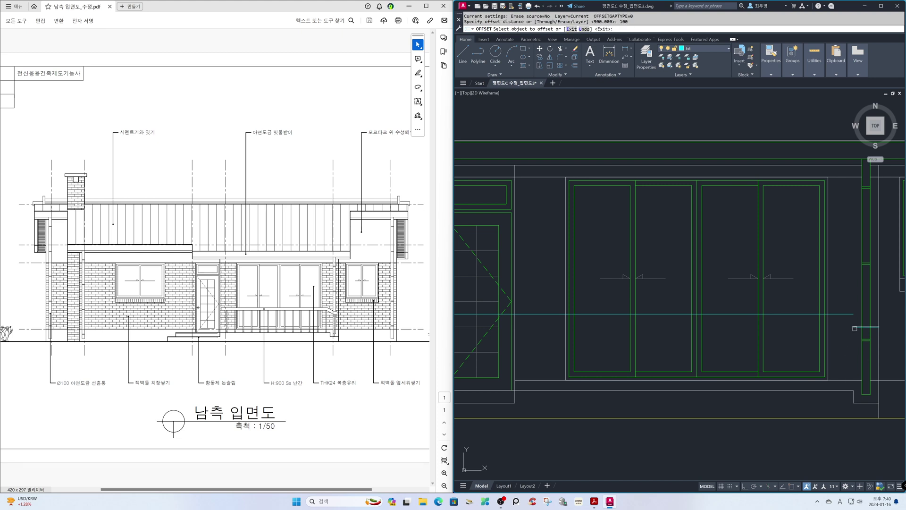
left_click(842, 314)
left_click(842, 335)
key("Return")
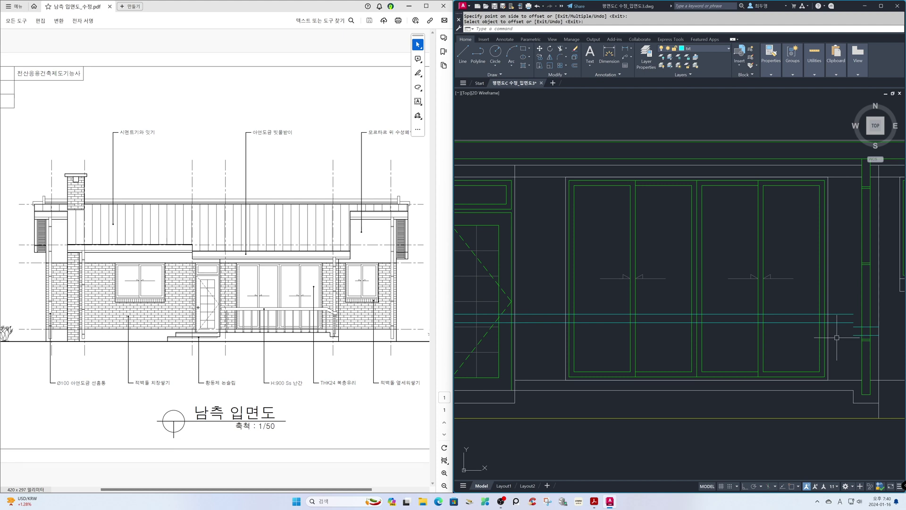
Step: Trim both long railing lines where they extend past the wall edge across the entrance door
type("tr")
key("Return")
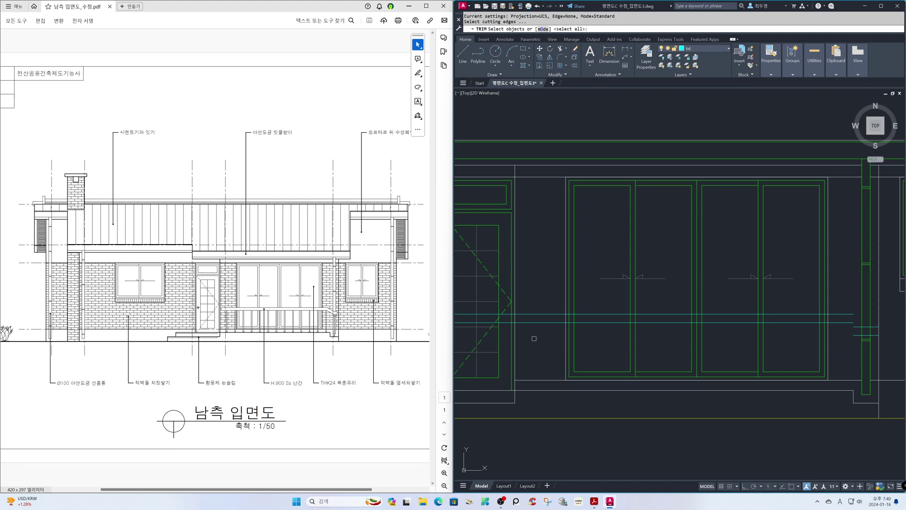
left_click(517, 339)
key("Return")
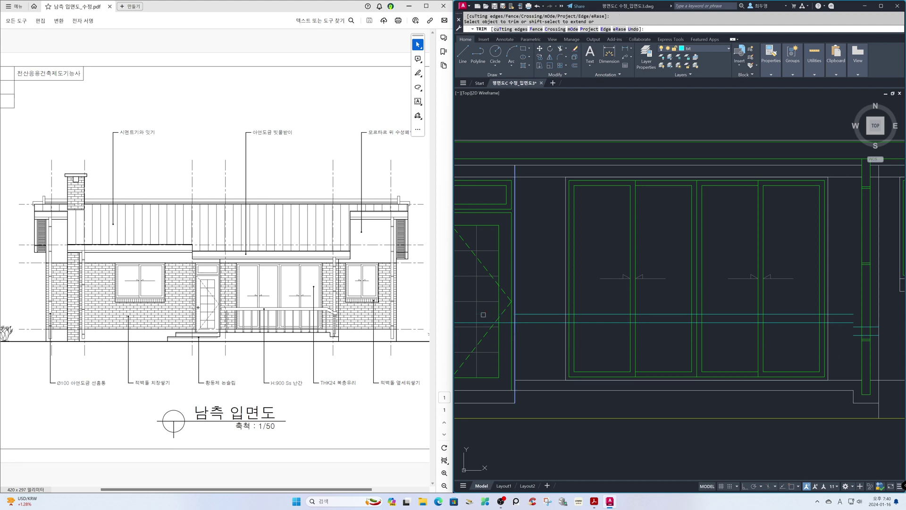
key("Return")
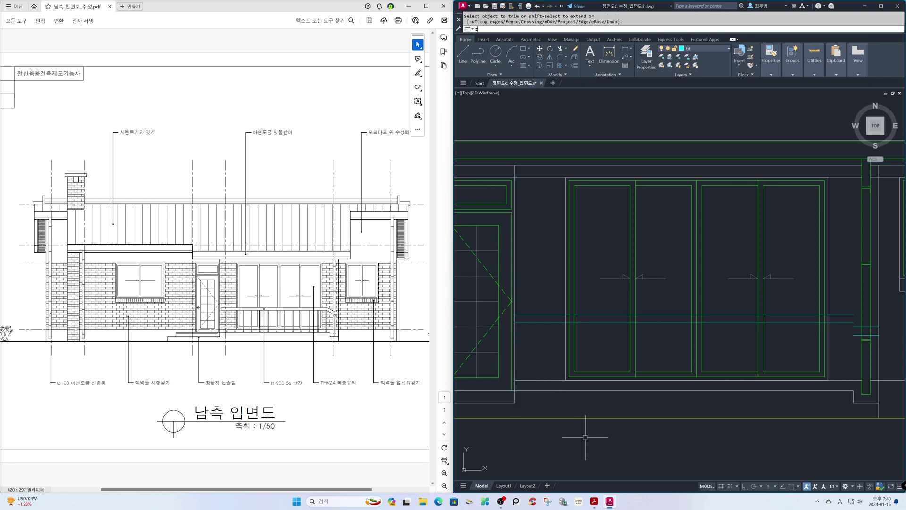
Step: Lock the layers fin, ele, sec and hat
type("z")
key("Return")
left_click(782, 297)
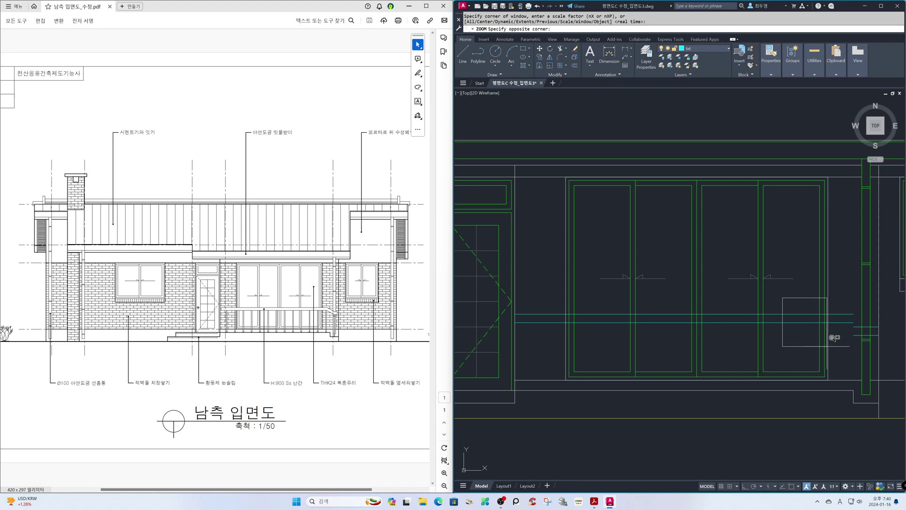
scroll(901, 416, "up", 1)
left_click(901, 416)
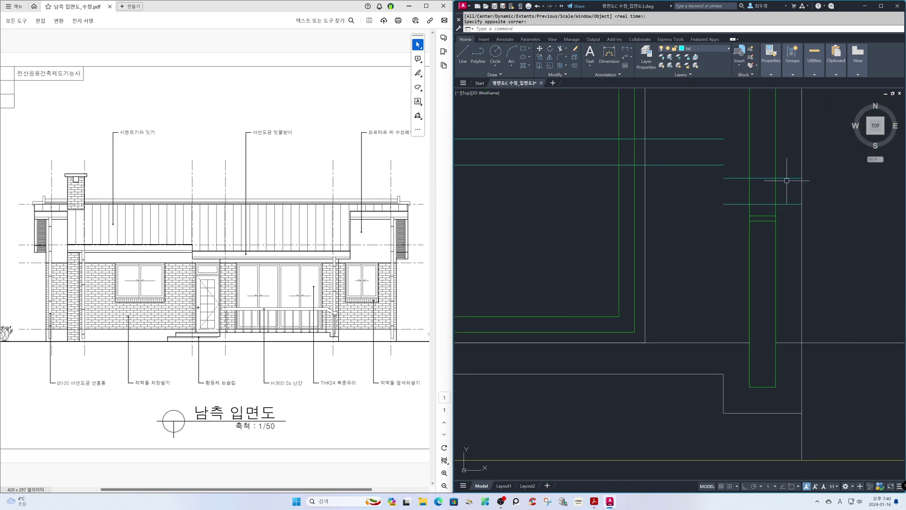
left_click(715, 48)
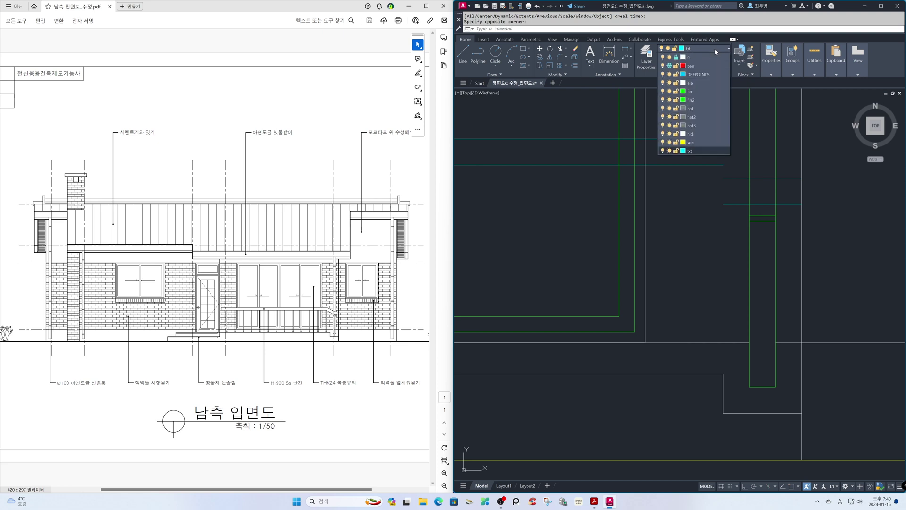
left_click(676, 92)
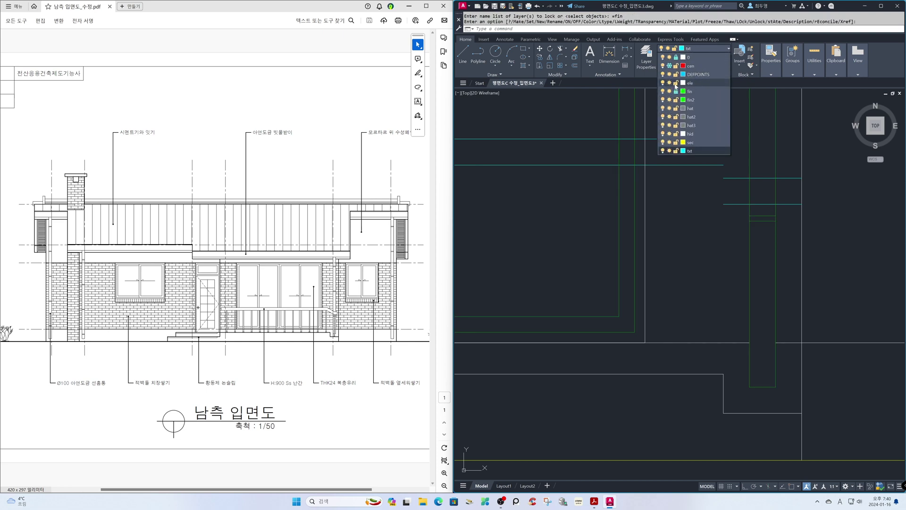
left_click(676, 83)
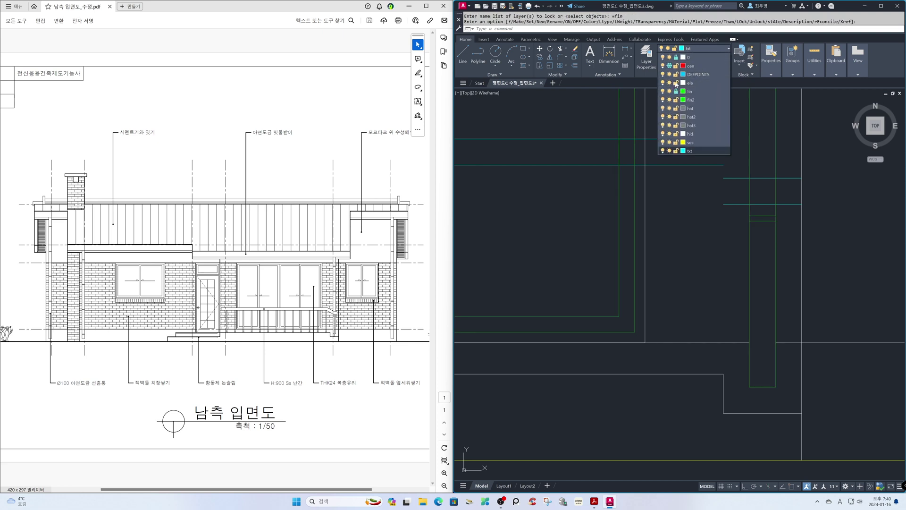
left_click(676, 142)
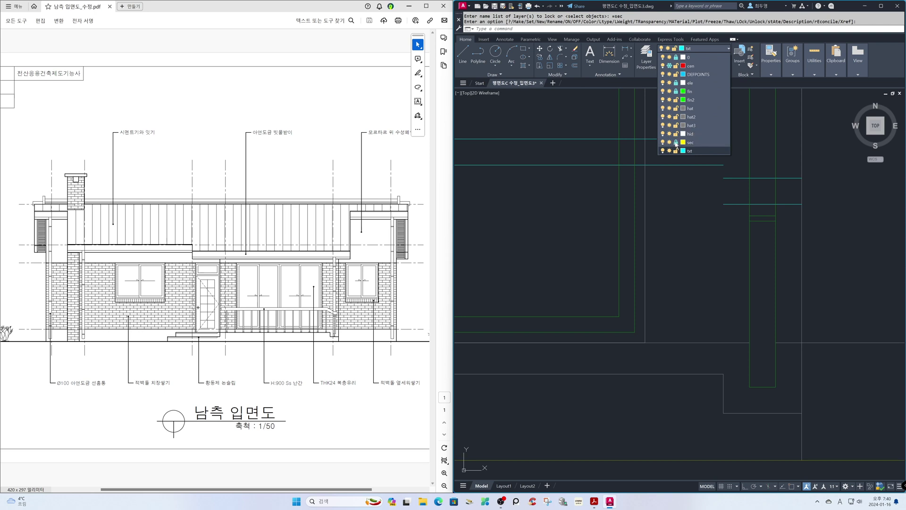
left_click(675, 108)
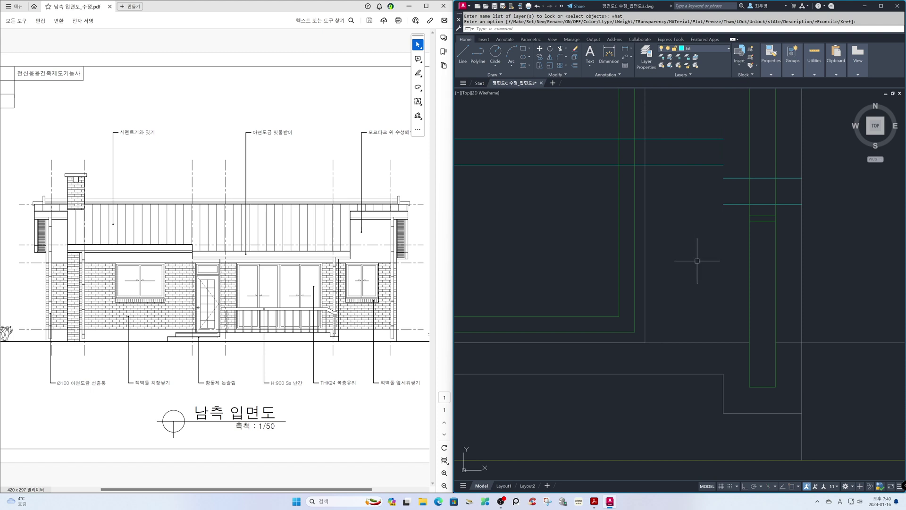
Step: With Midpoint snap and Ortho on, draw a vertical line from the lower step's midpoint up to the lower railing line
key("F3")
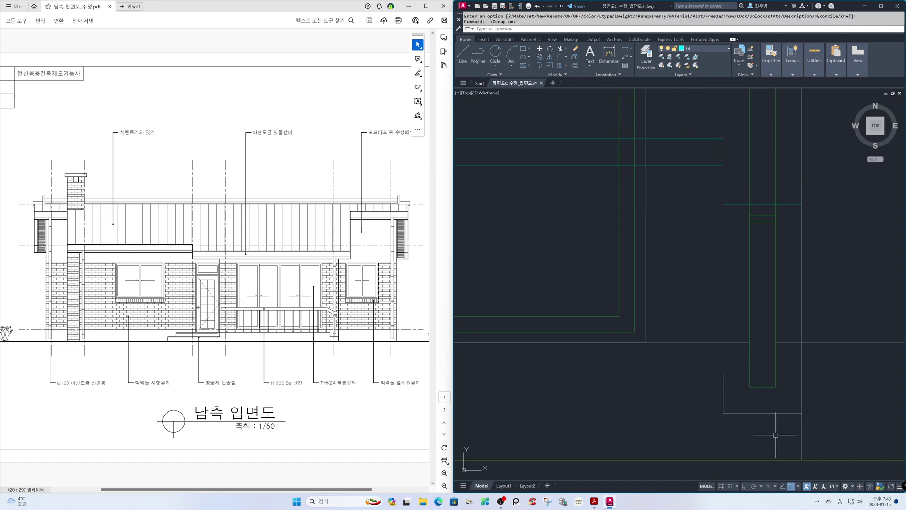
left_click(796, 487)
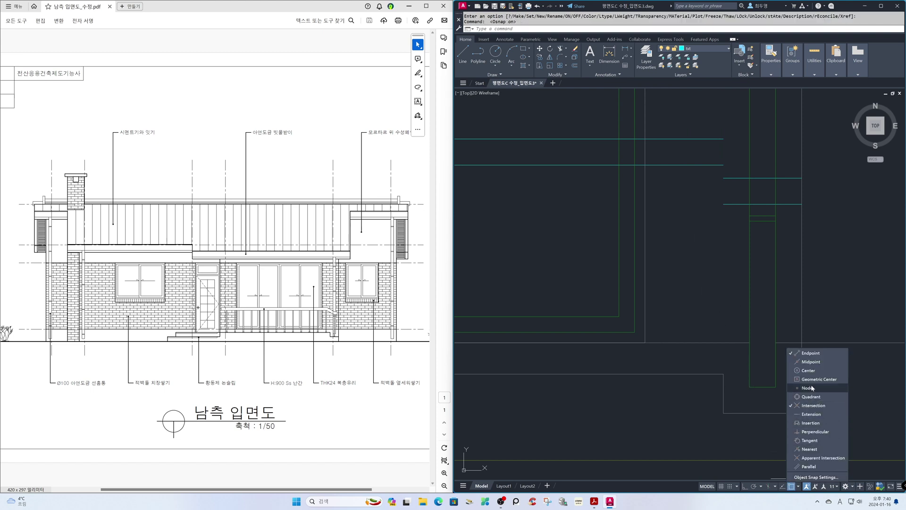
left_click(826, 365)
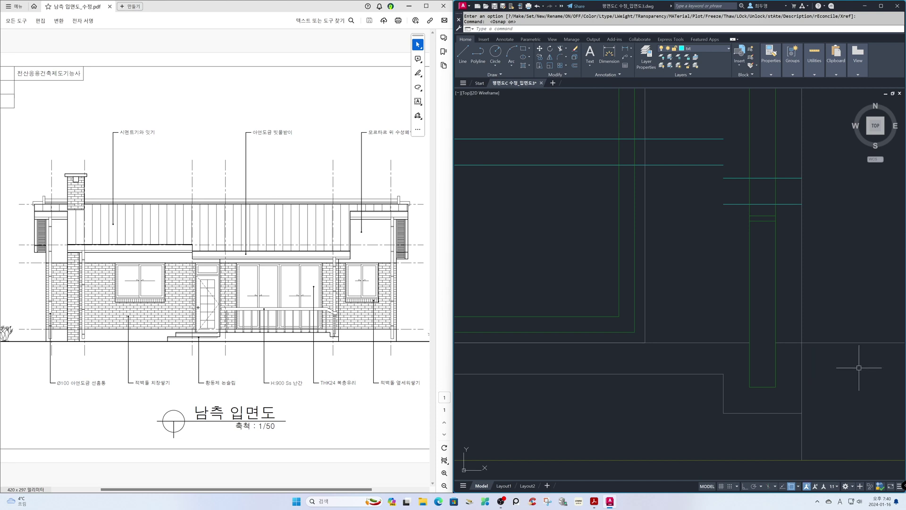
key("F8")
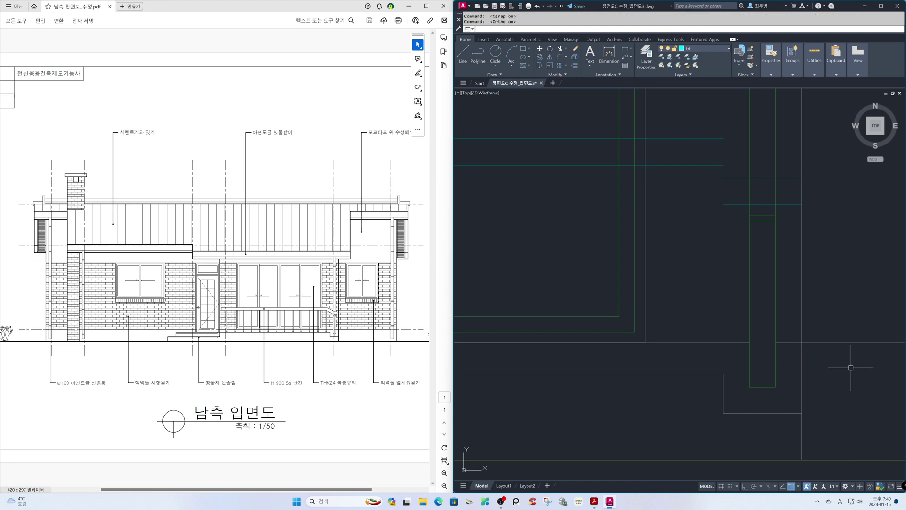
type("l")
key("Return")
left_click(762, 413)
left_click(758, 205)
key("Return")
Step: Turn object snap off and offset the post's vertical centre line 25 to each side
key("F3")
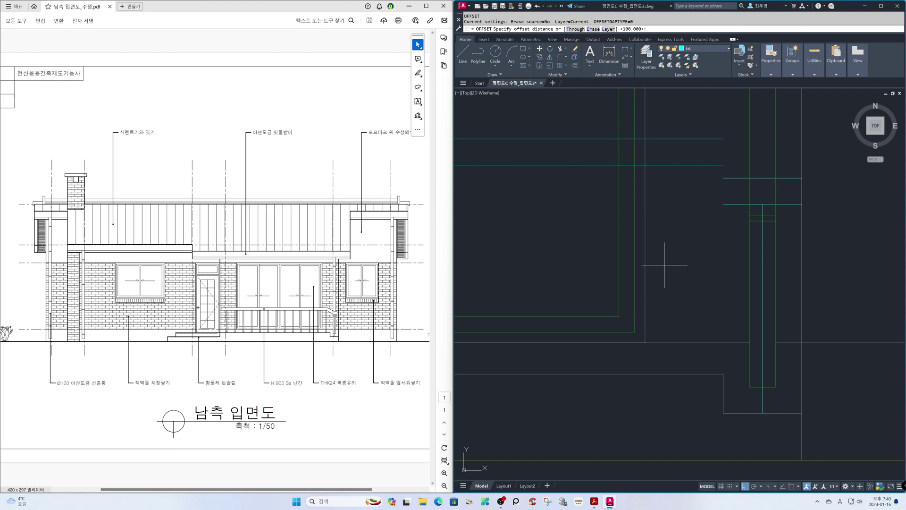
key("Return")
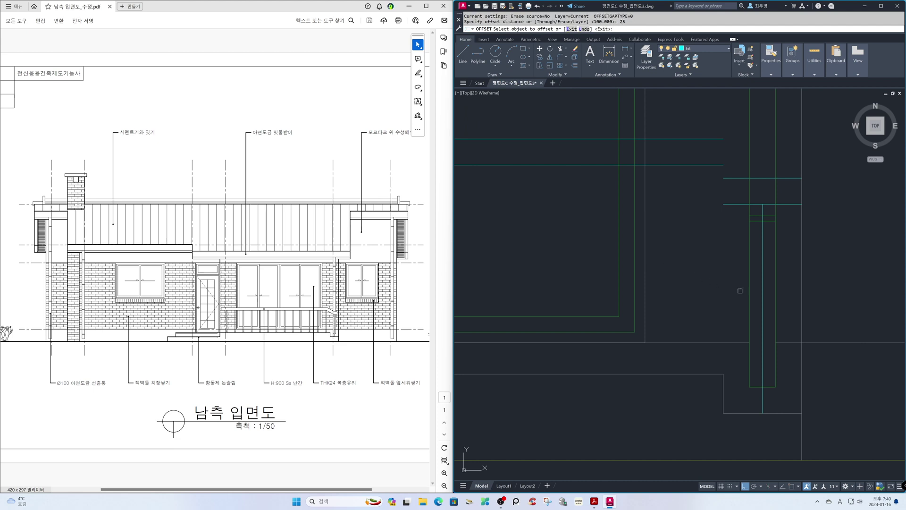
left_click(762, 302)
left_click(735, 300)
left_click(761, 306)
left_click(783, 311)
key("Return")
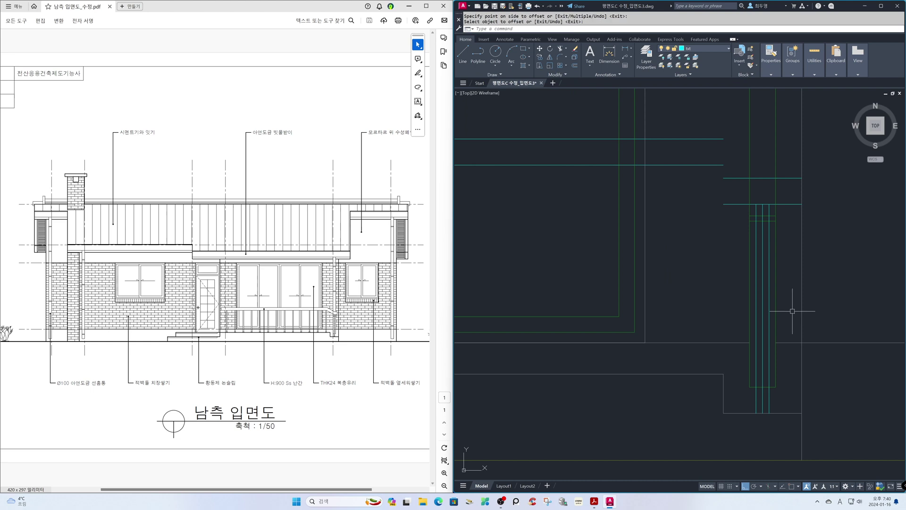
Step: Erase the centre line between the two offset post lines
type("e")
key("Return")
left_click(762, 305)
key("Return")
Step: Offset both outer post lines 10 inward
type("o")
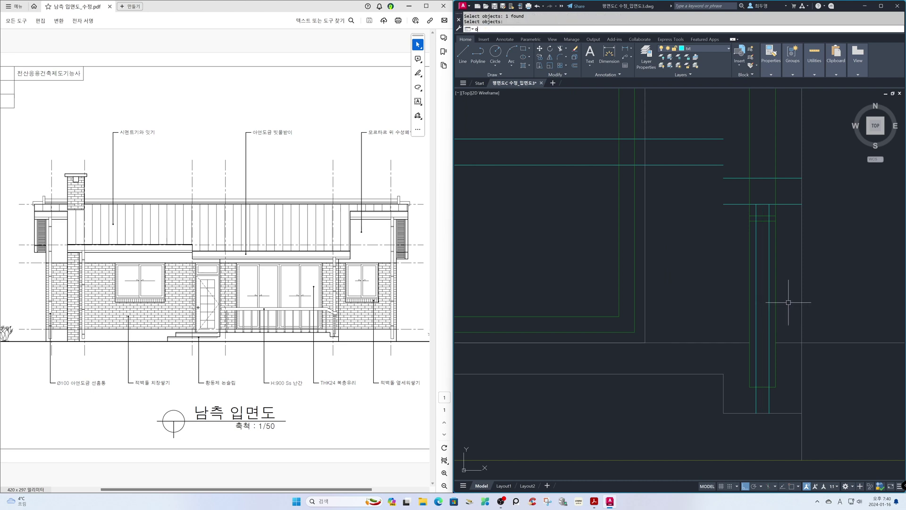
key("Return")
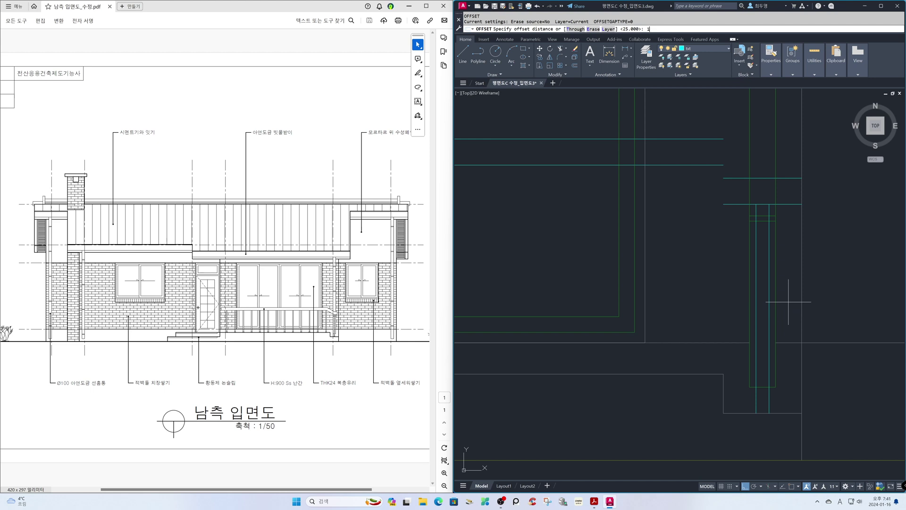
type("10")
key("Return")
left_click(770, 302)
left_click(763, 302)
left_click(756, 303)
left_click(764, 304)
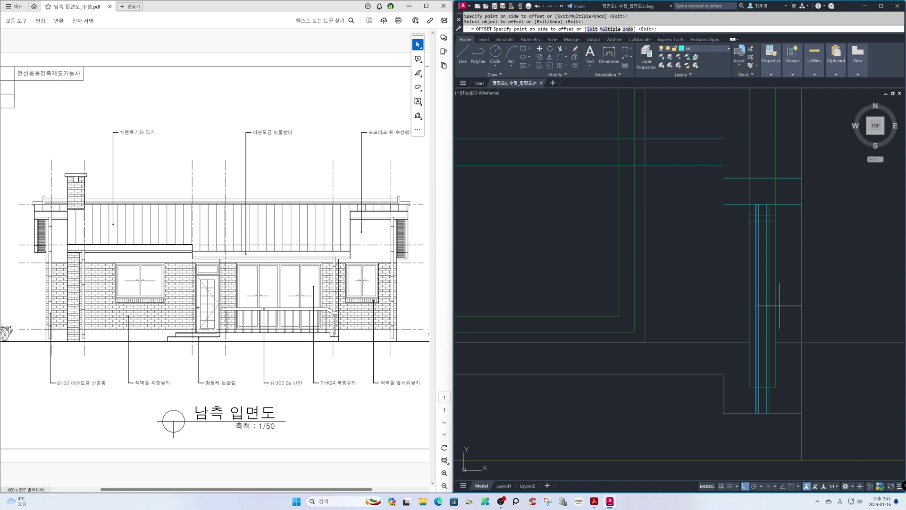
key("Return")
key("Return")
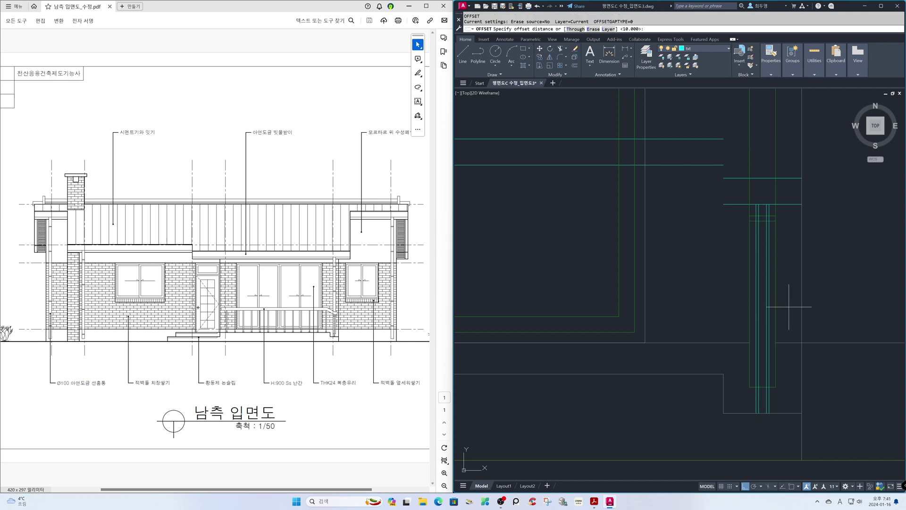
key("Return")
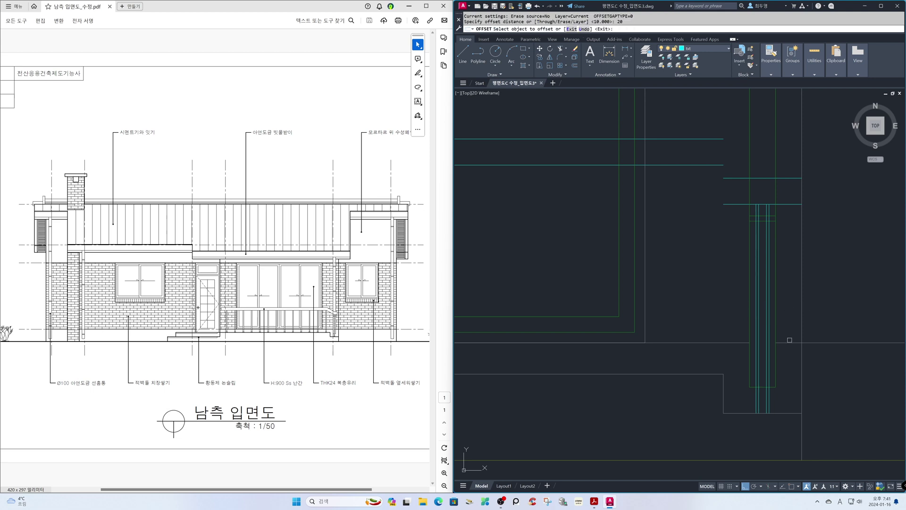
left_click(784, 411)
key("Escape")
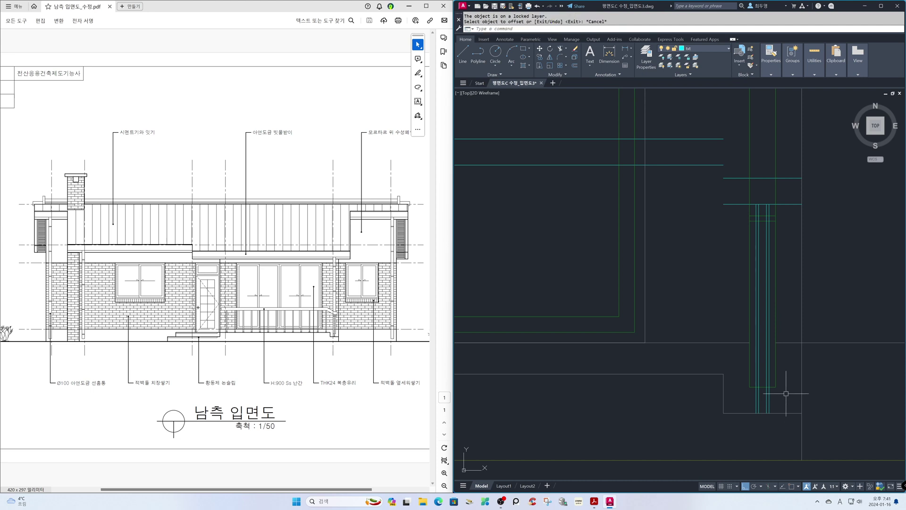
Step: Unlock the ele layer
left_click(715, 49)
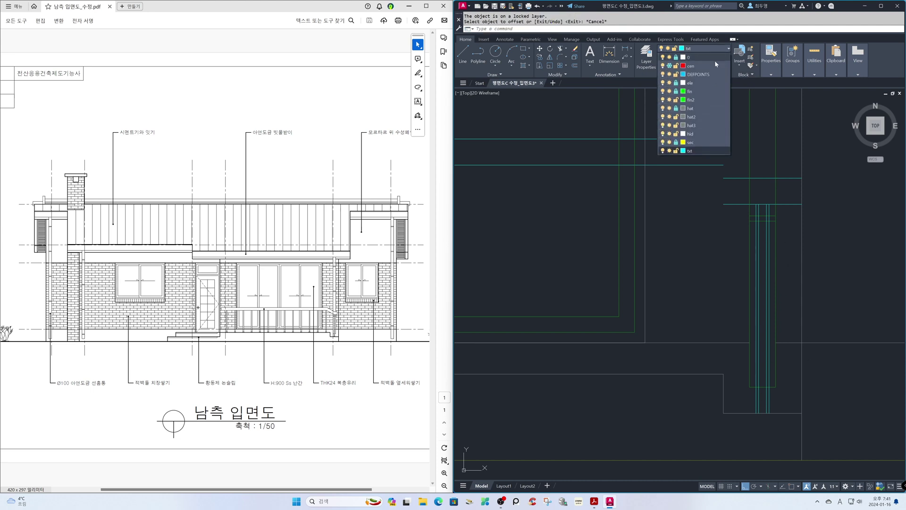
left_click(676, 84)
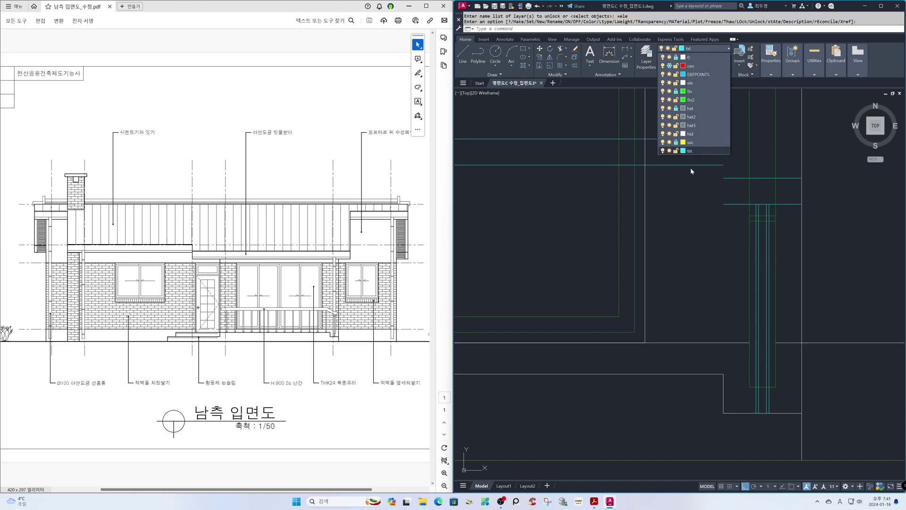
type("o")
key("Return")
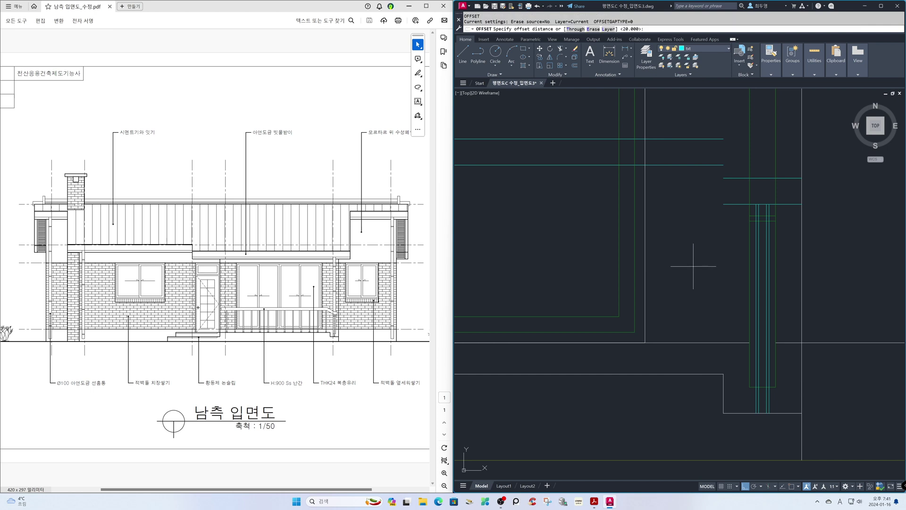
type("10")
key("Return")
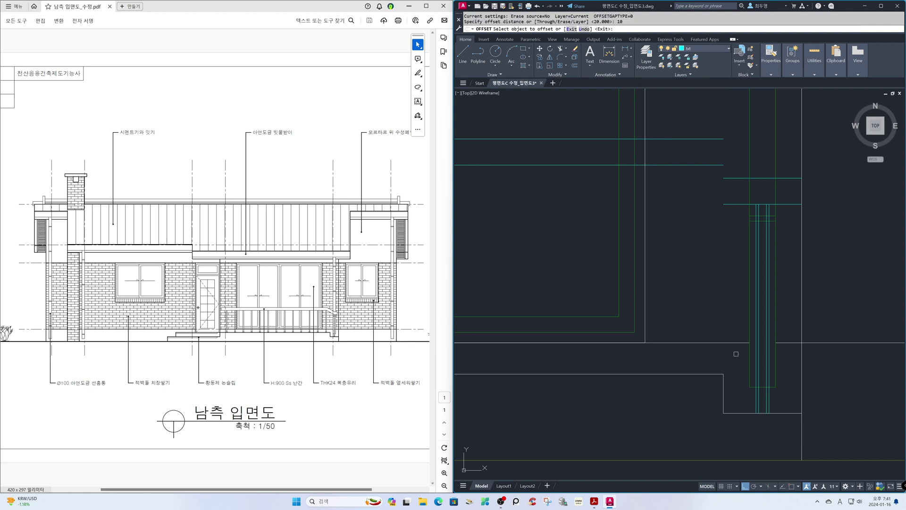
left_click(745, 414)
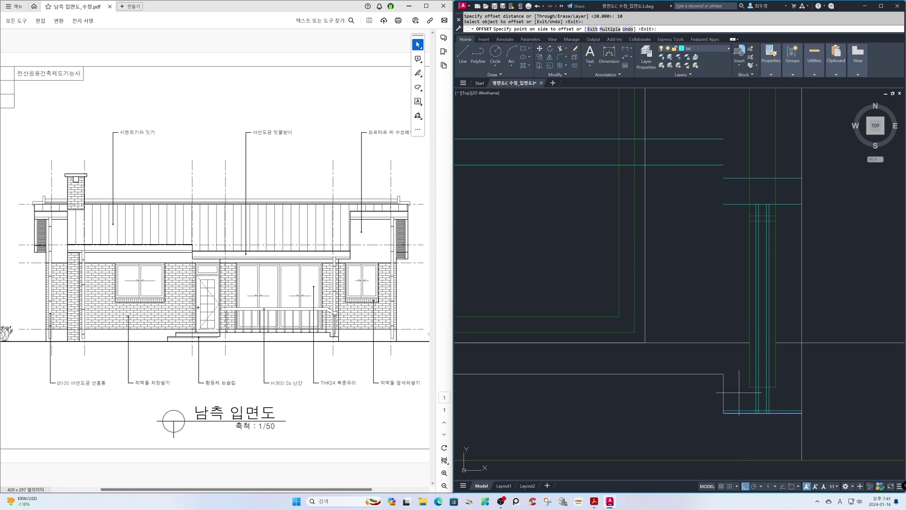
key("Return")
Step: Offset the lower step's top line 20 upward for the post's base plate
key("Return")
type("20")
key("Return")
left_click(740, 413)
left_click(740, 399)
key("Return")
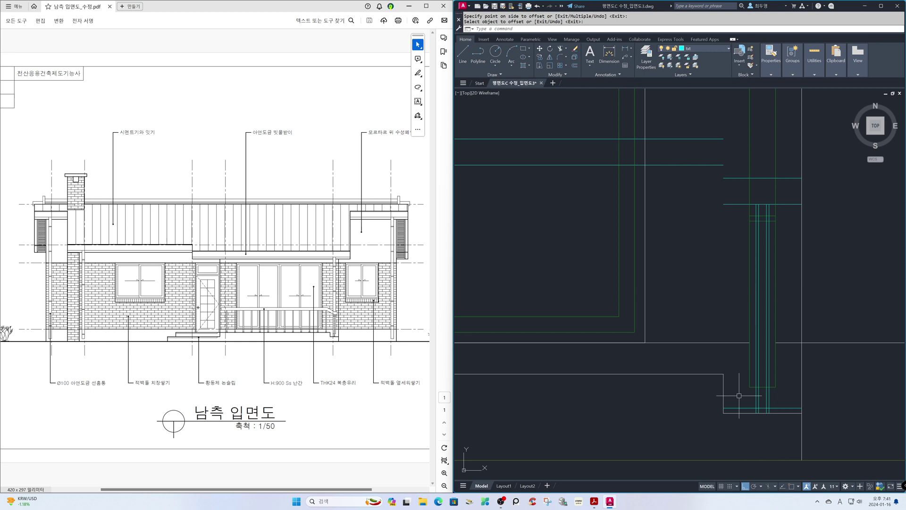
Step: Trim the plate line outside the outer post lines, and the outer post lines above it, to shape the base plate
type("z")
key("Return")
left_click(708, 361)
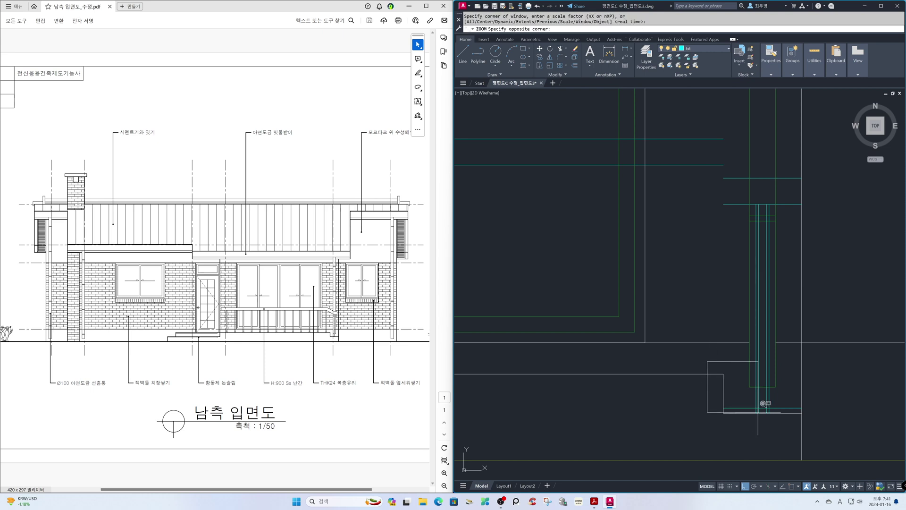
left_click(809, 441)
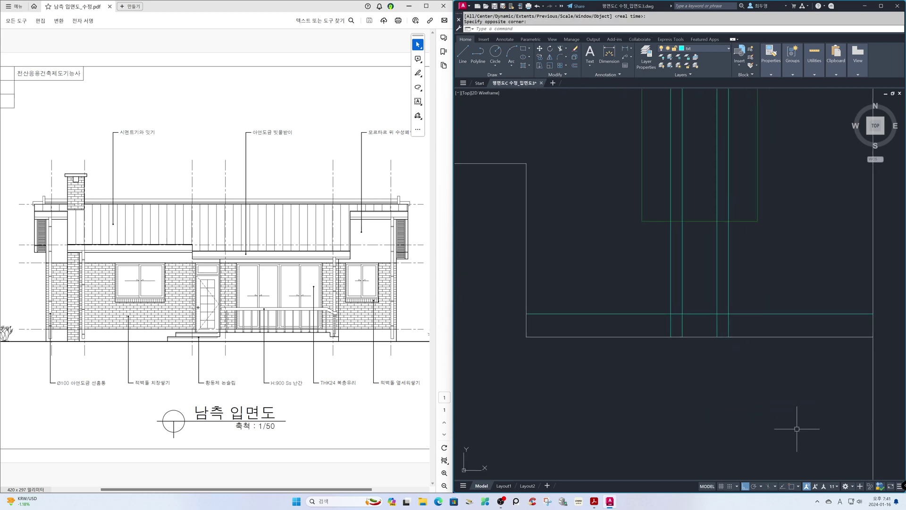
type("tr")
key("Return")
left_click(752, 326)
left_click(661, 307)
key("Return")
left_click(663, 314)
left_click(670, 307)
left_click(728, 307)
left_click(736, 314)
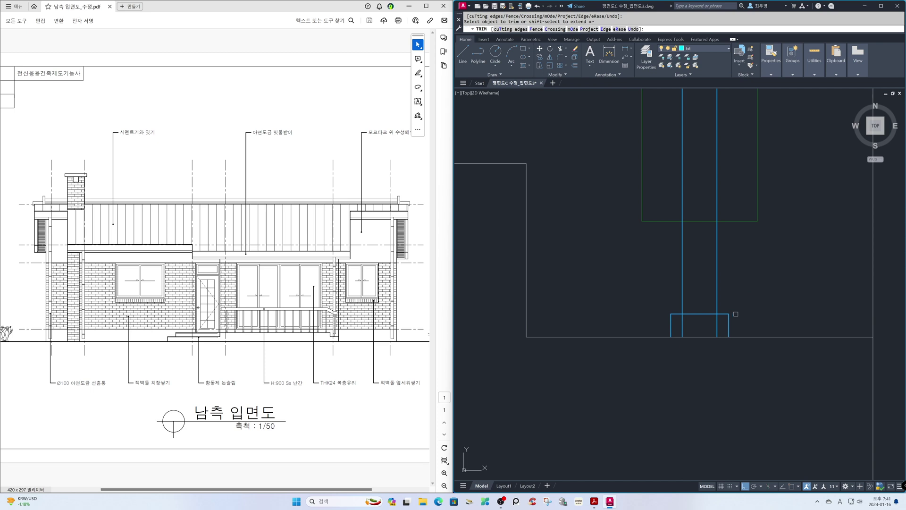
Step: Trim the two inner post lines where they run through the base plate
left_click(716, 326)
left_click(682, 325)
key("Return")
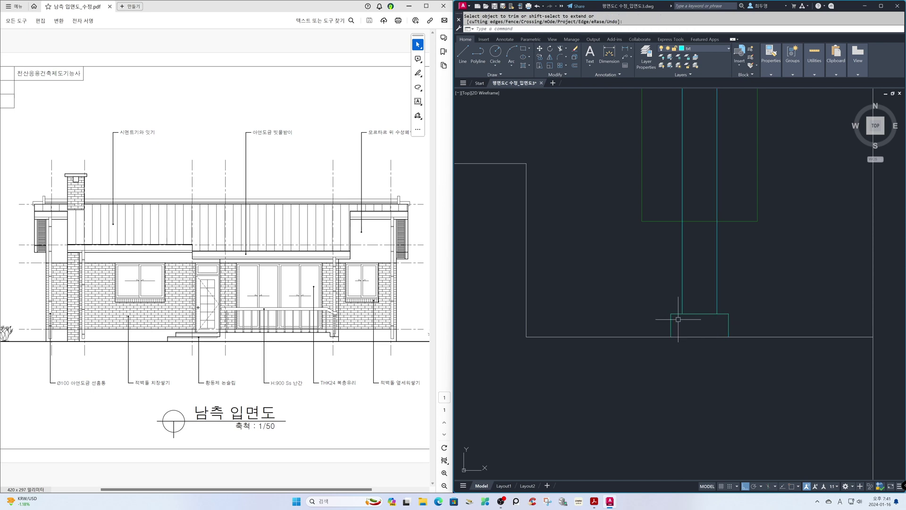
Step: Array the post with its base plate along the upper handrail's bottom line as a path array spaced 300 apart
type("z")
key("Return")
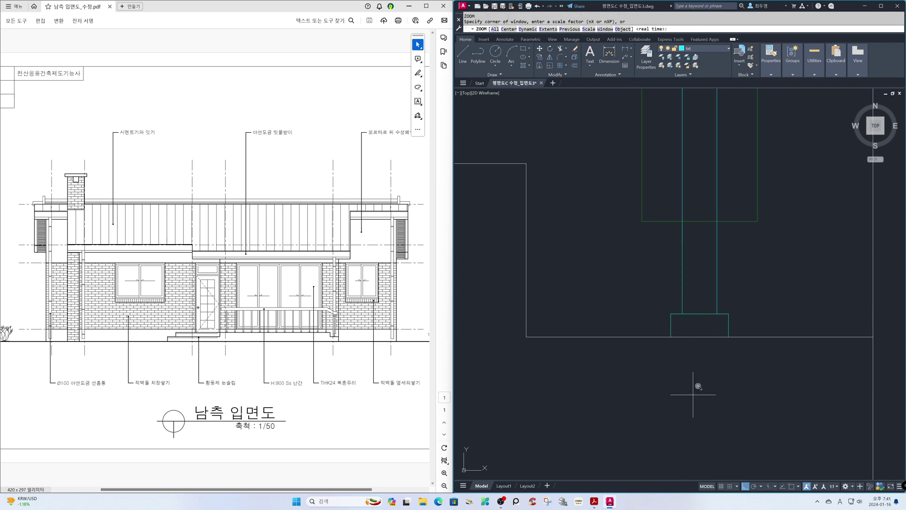
key("Return")
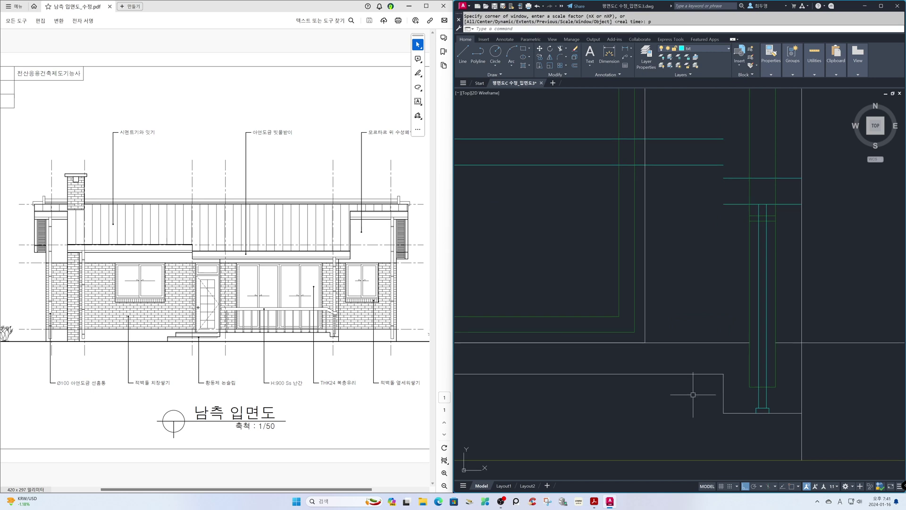
type("z")
key("Return")
type("p")
key("Return")
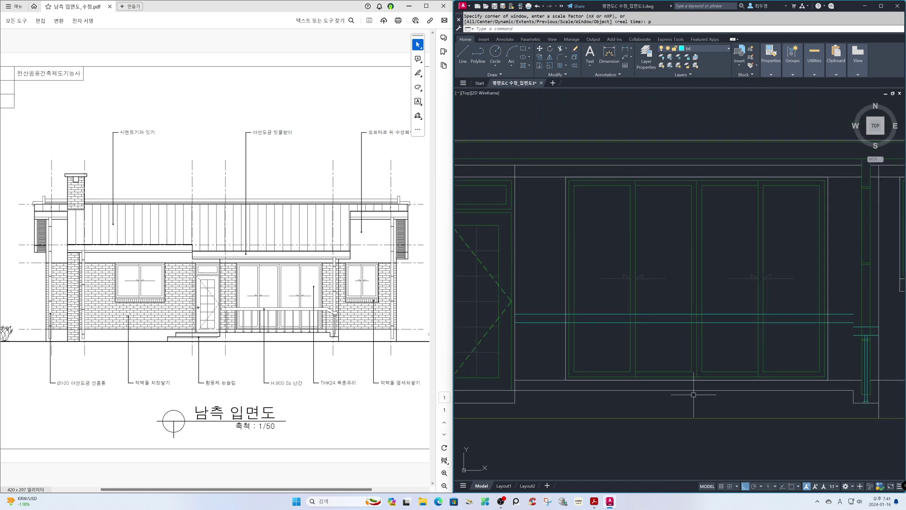
type("ar")
key("Return")
left_click(859, 315)
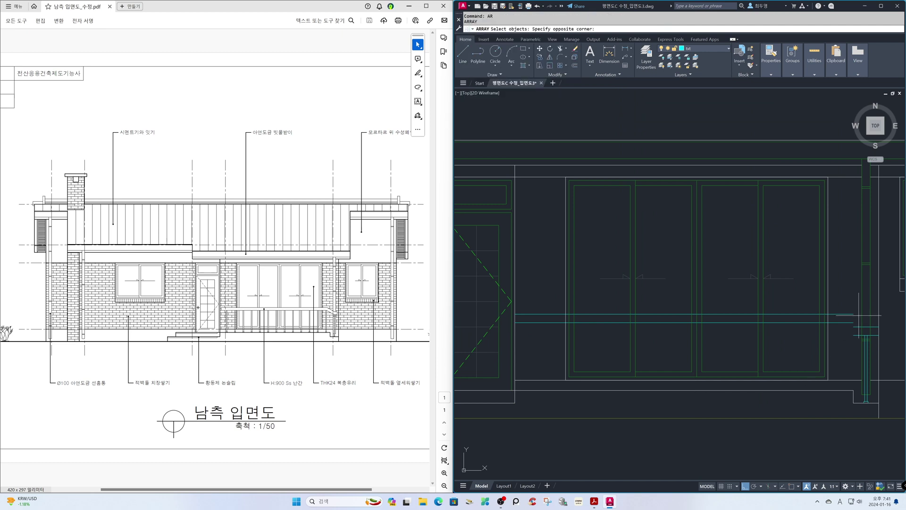
left_click(875, 413)
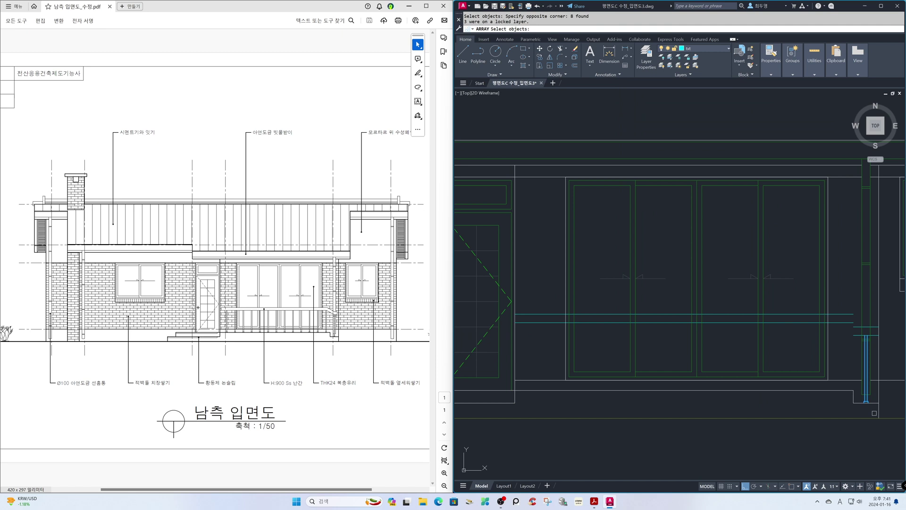
key("Return")
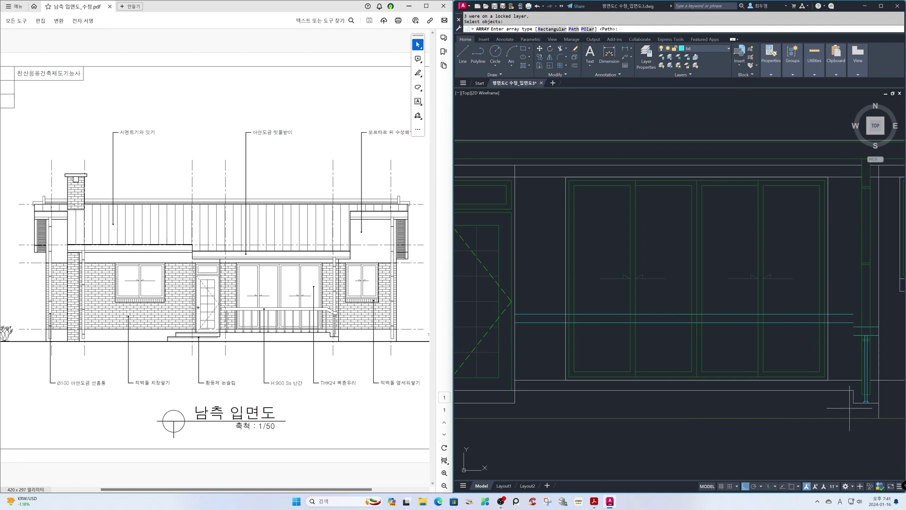
key("Return")
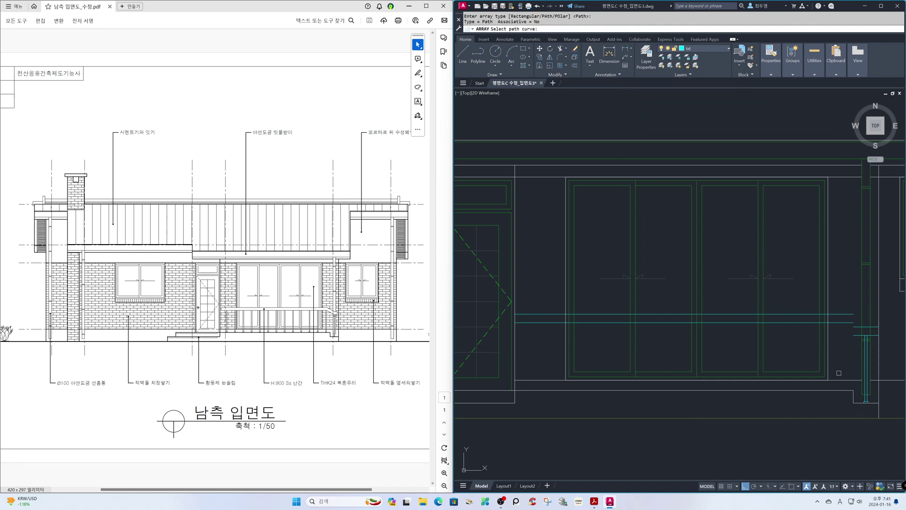
left_click(845, 322)
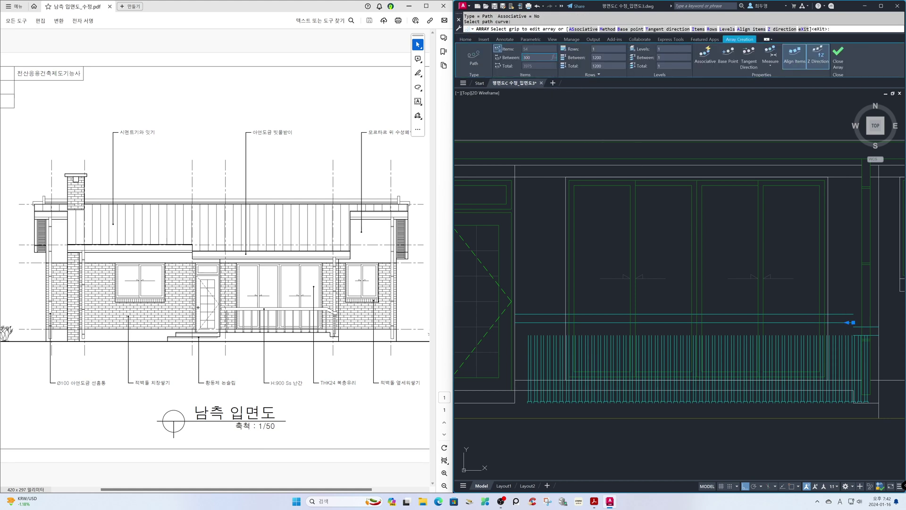
type("300")
key("Return")
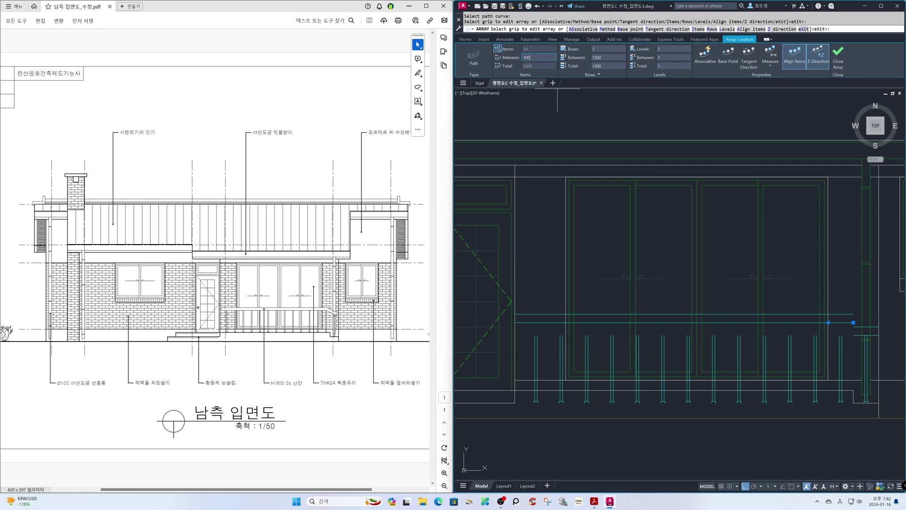
left_click(838, 55)
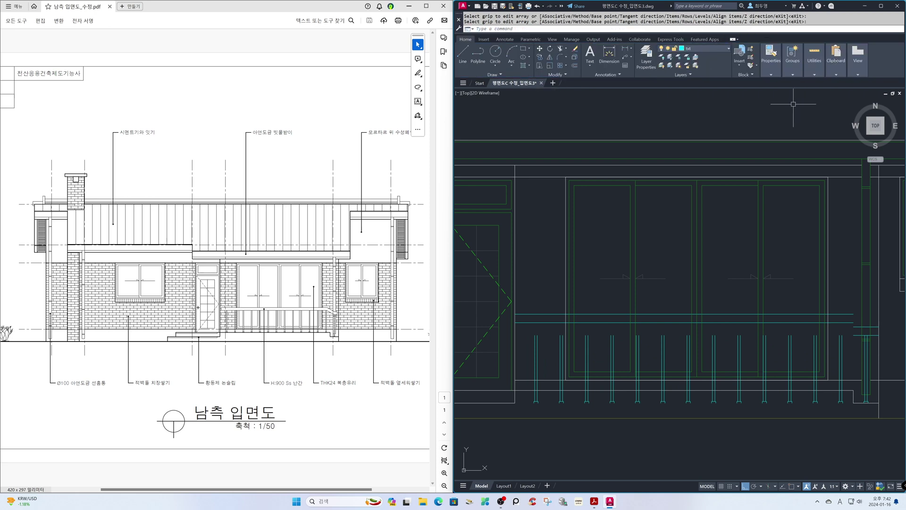
Step: Lock the ele layer
left_click(722, 51)
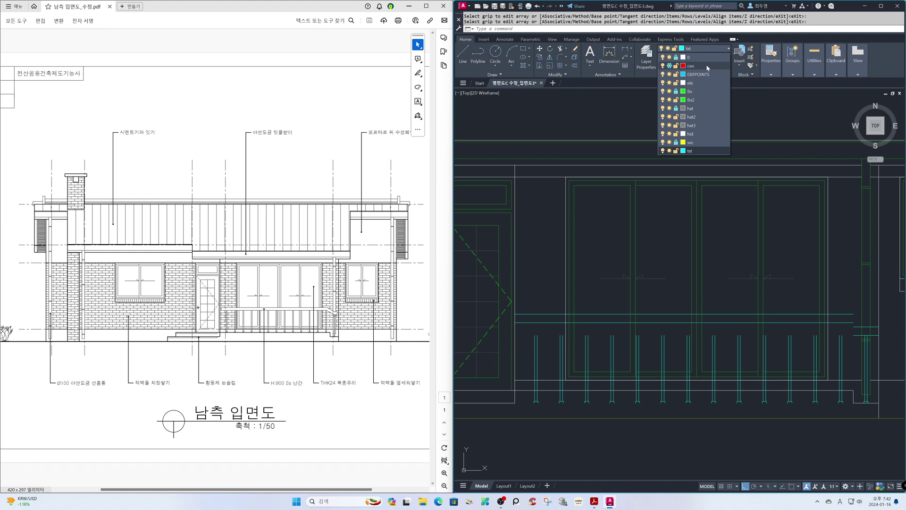
left_click(676, 83)
left_click(651, 99)
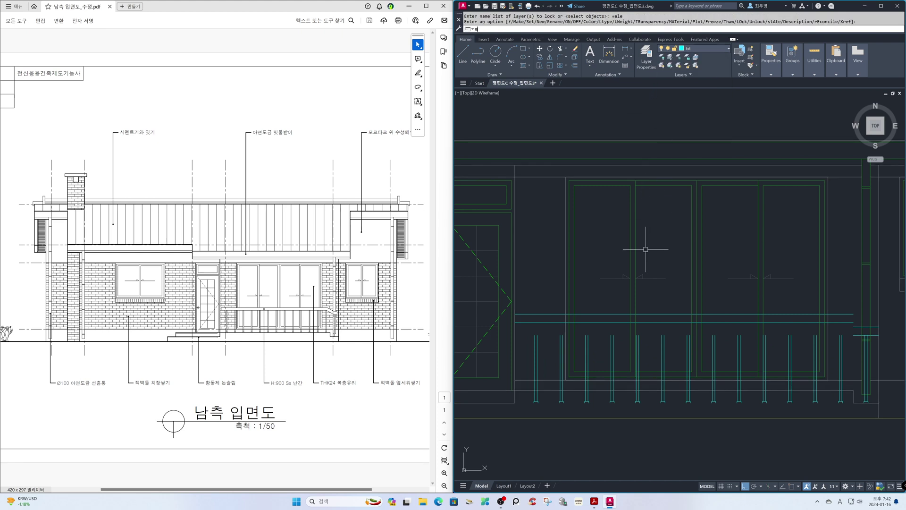
Step: Move the arrayed posts, except the original one, up from the lower step's level to the terrace's top edge
type("m")
key("Return")
left_click(525, 292)
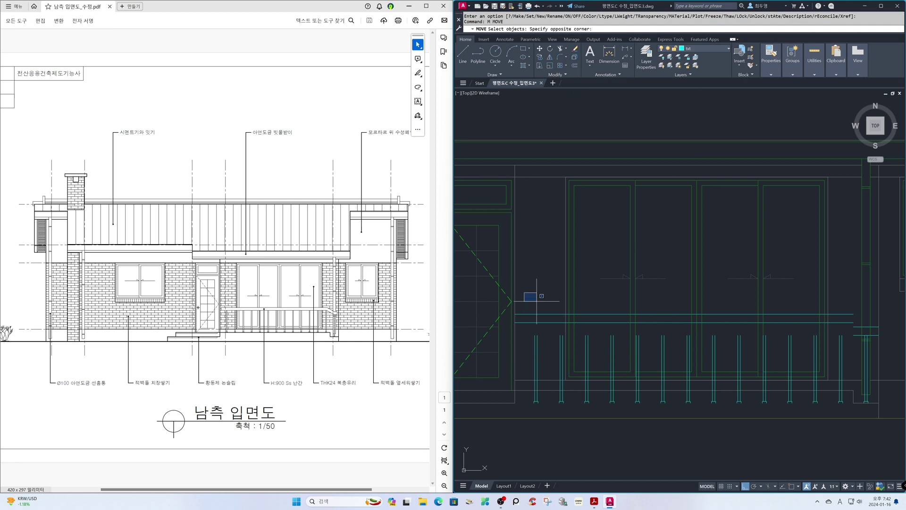
left_click(845, 412)
key("Return")
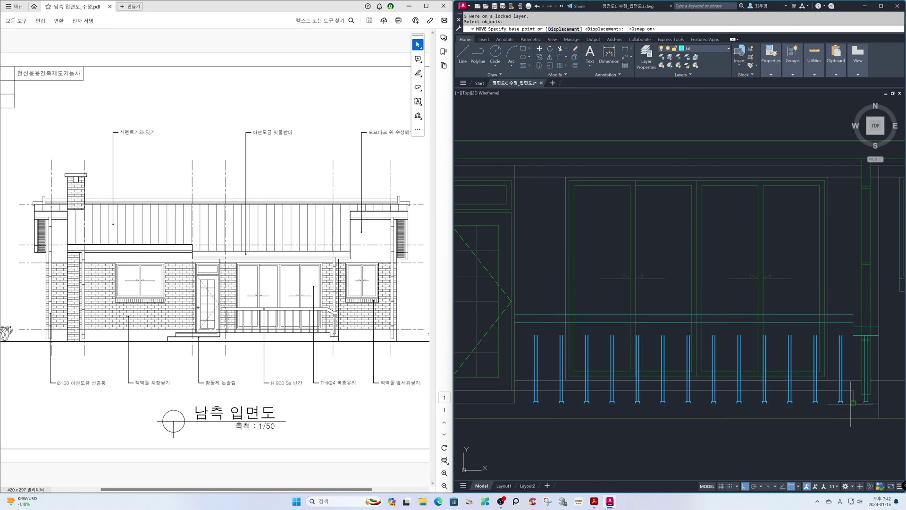
key("F3")
left_click(853, 403)
left_click(853, 390)
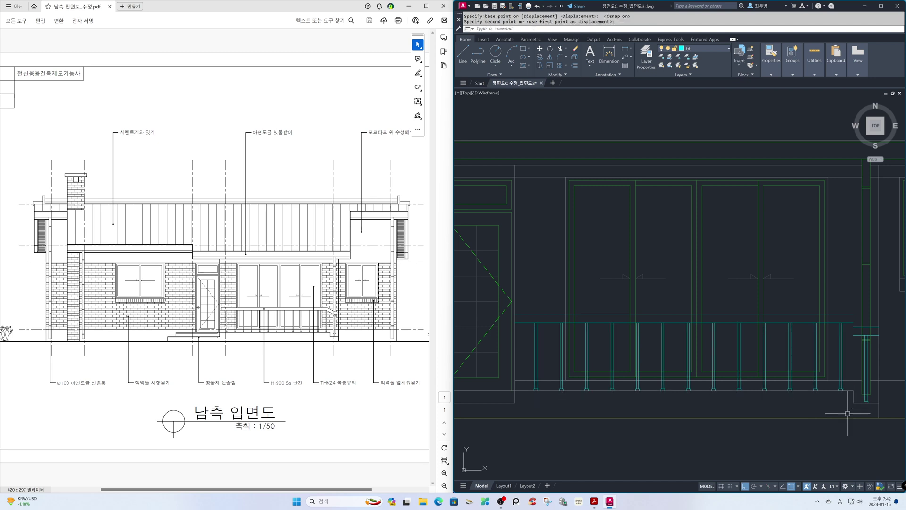
Step: Draw a sloped line from the lower post's top left corner to the top right corner of the nearest upper post
type("z")
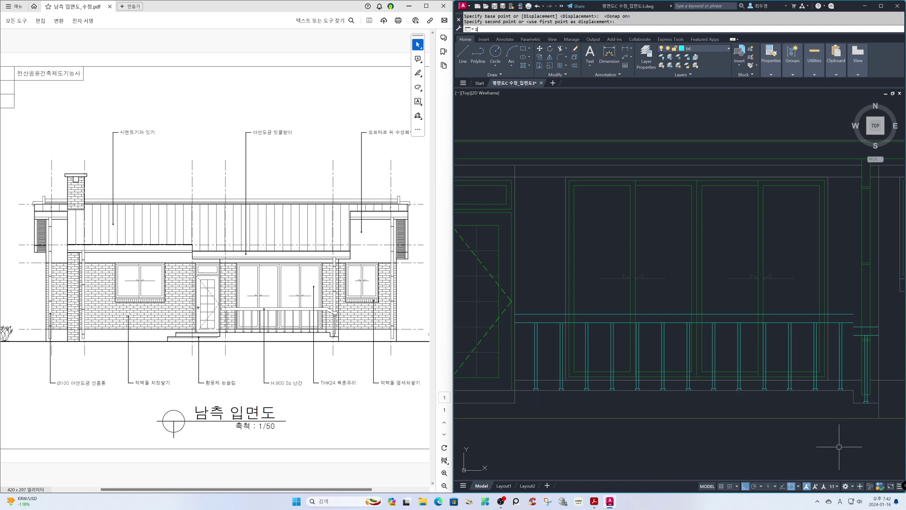
key("Return")
left_click(795, 299)
left_click(890, 414)
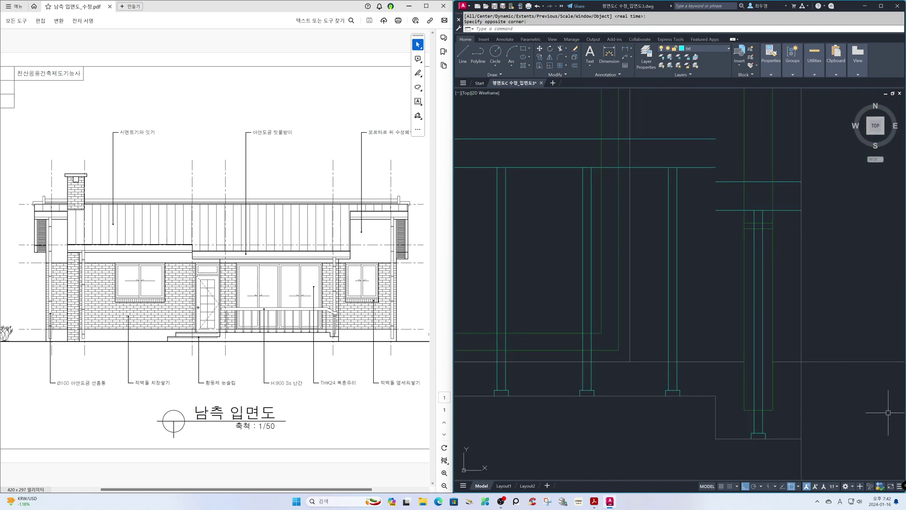
right_click(792, 491)
key("Return")
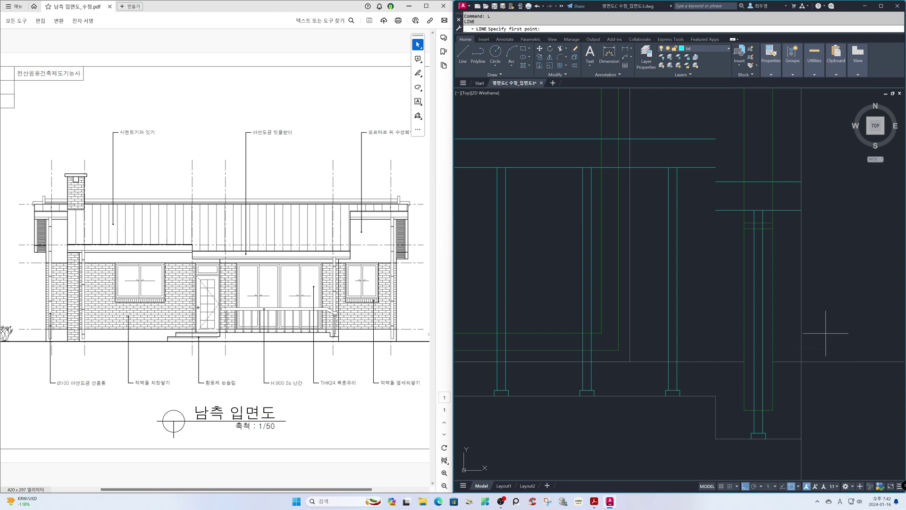
key("F8")
left_click(755, 210)
left_click(677, 167)
key("Return")
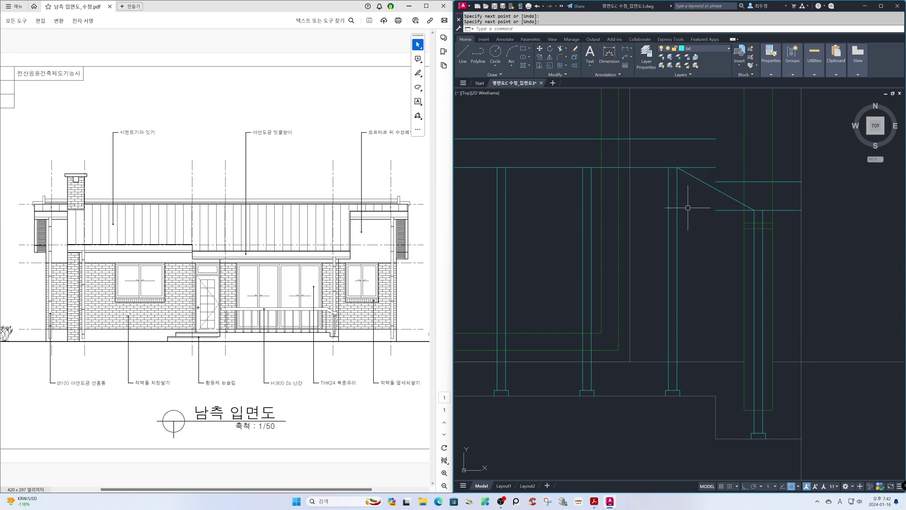
Step: Offset the sloped handrail line 100 upward
type("o")
key("Return")
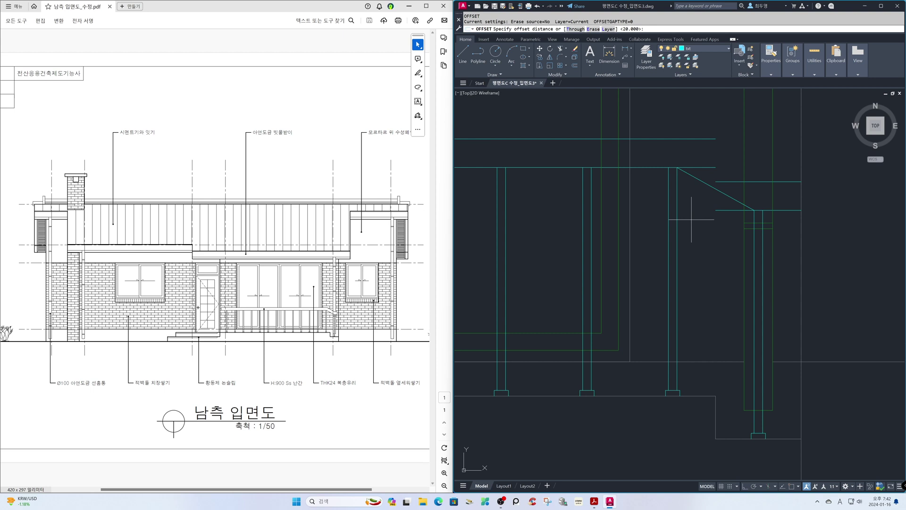
key("Return")
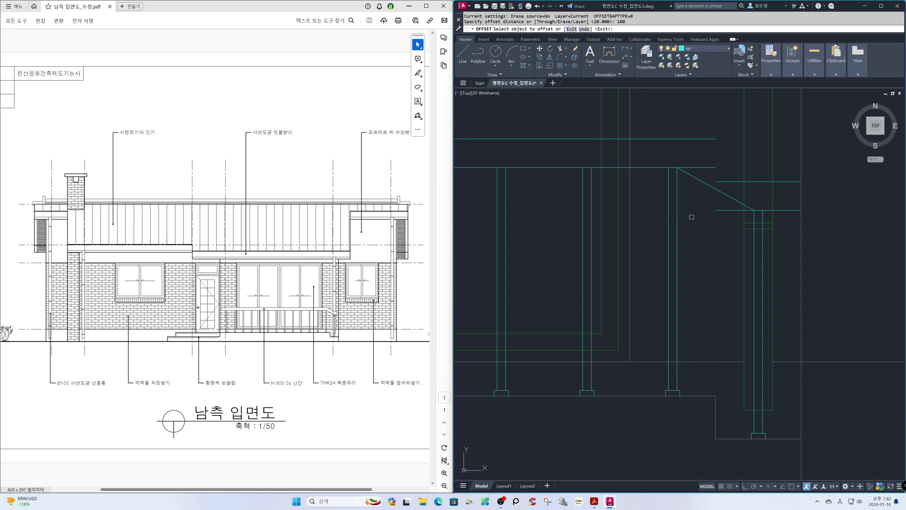
left_click(704, 184)
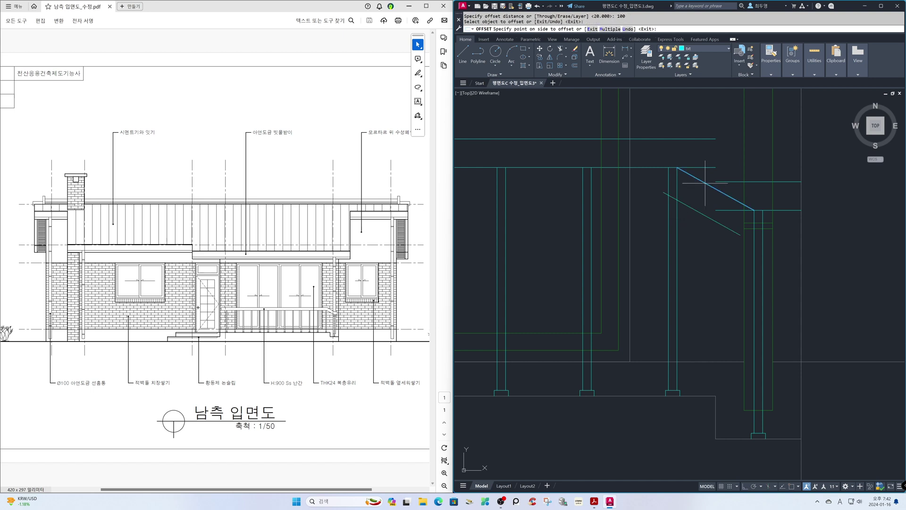
left_click(732, 149)
key("Return")
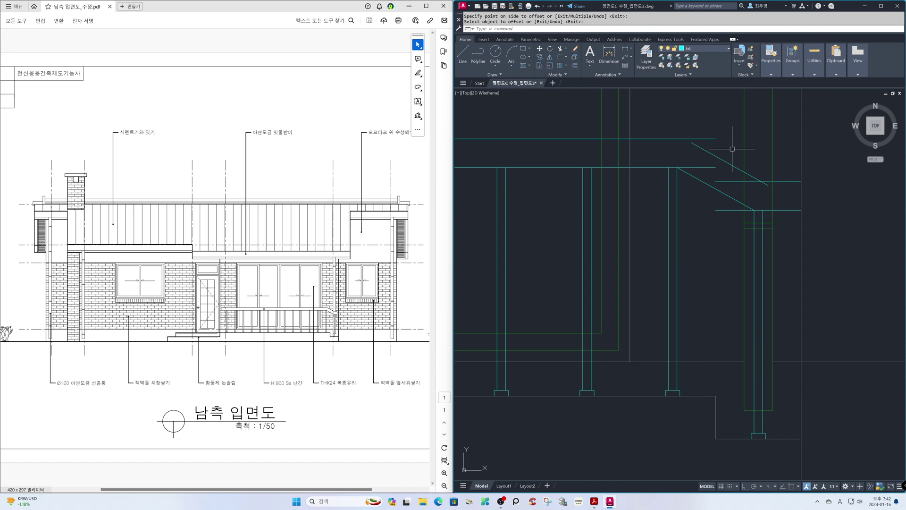
Step: Fillet both sloped lines to the upper and lower handrail lines with sharp corners, using the Multiple option
type("f")
key("Return")
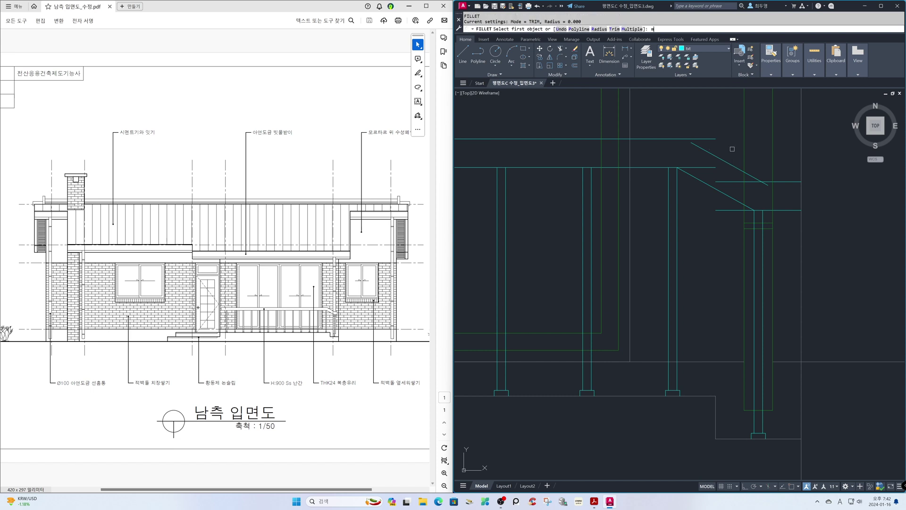
type("m")
key("Return")
left_click(680, 139)
left_click(696, 148)
left_click(660, 167)
left_click(684, 172)
left_click(740, 203)
left_click(786, 213)
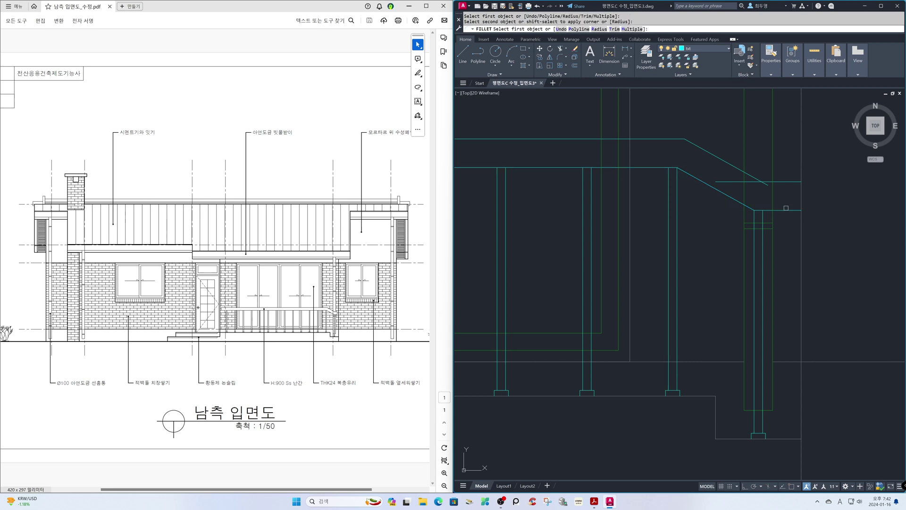
left_click(785, 183)
left_click(757, 176)
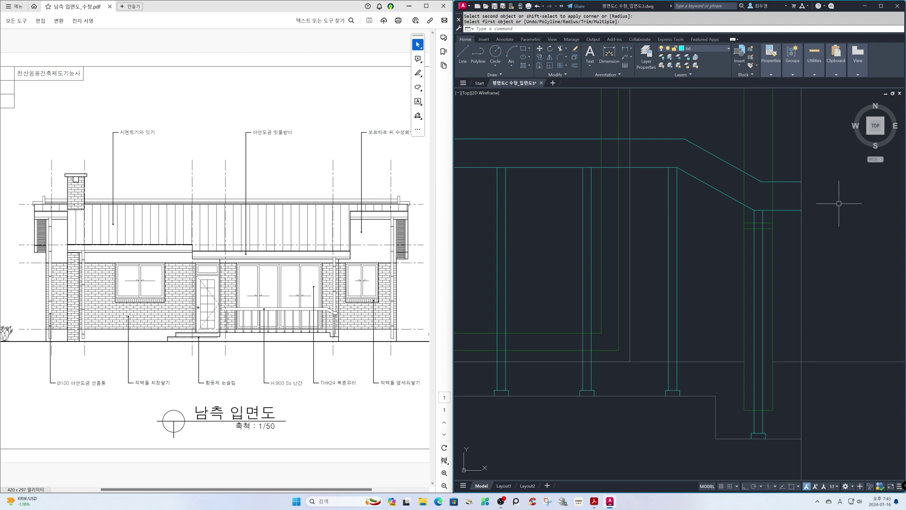
Step: Close the east end of the lower handrail with a vertical line between its two edges
type("l")
key("Return")
left_click(802, 182)
left_click(803, 211)
key("Return")
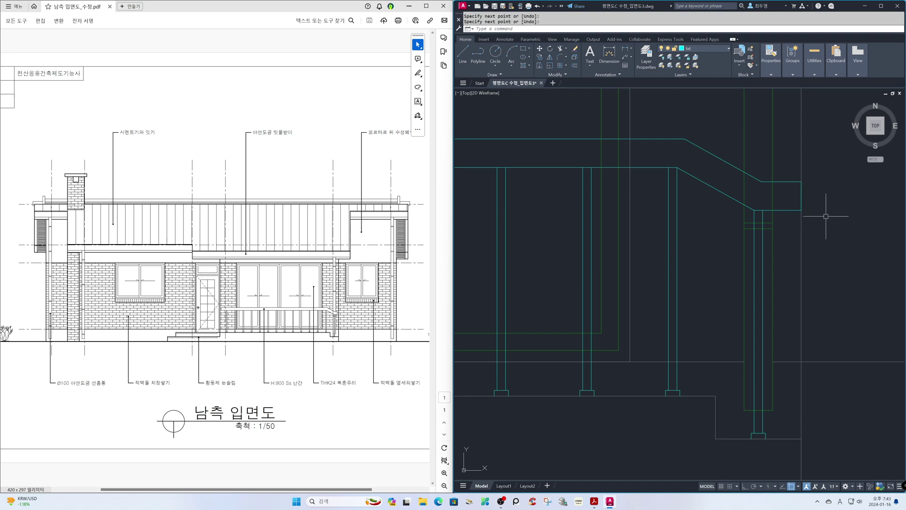
Step: Stretch the lower handrail's east end 30 inward, away from the terrace edge
type("s")
key("Return")
left_click(827, 237)
left_click(791, 171)
key("Return")
left_click(852, 232)
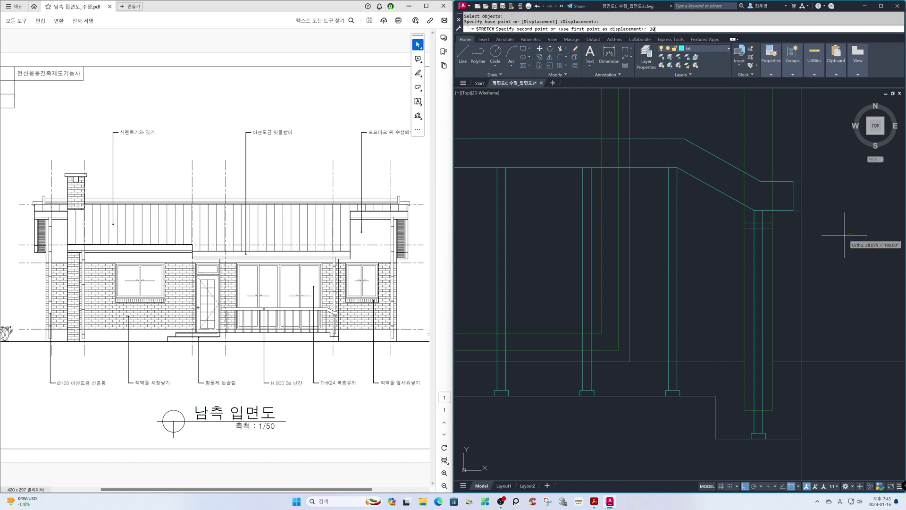
type("30")
key("Return")
Step: Close the west end of the upper handrail beside the entrance door with a vertical line between its two edges
type("z")
key("Return")
type("p")
key("Return")
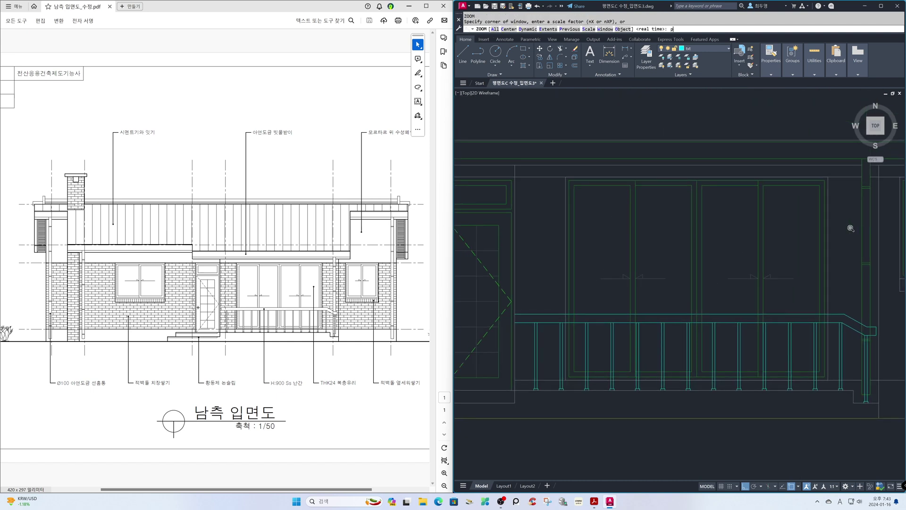
type("z")
key("Return")
left_click(481, 289)
left_click(585, 385)
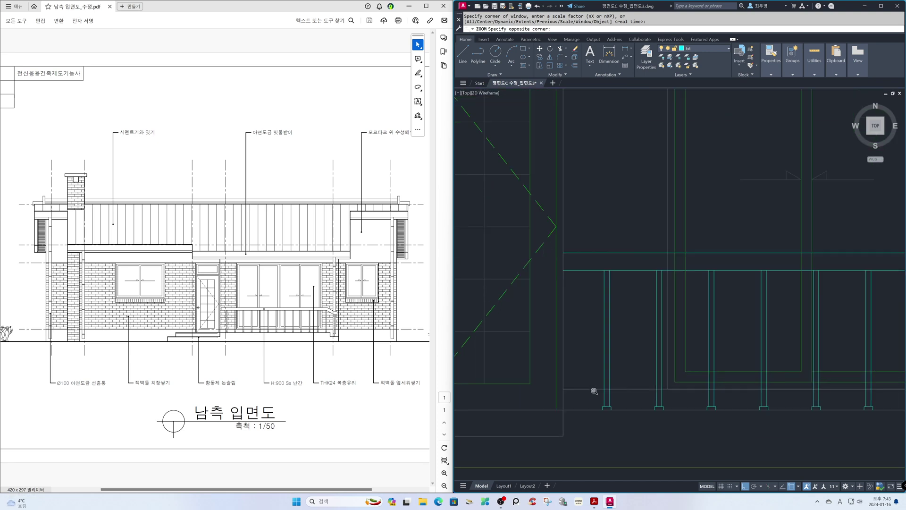
type("l")
key("Return")
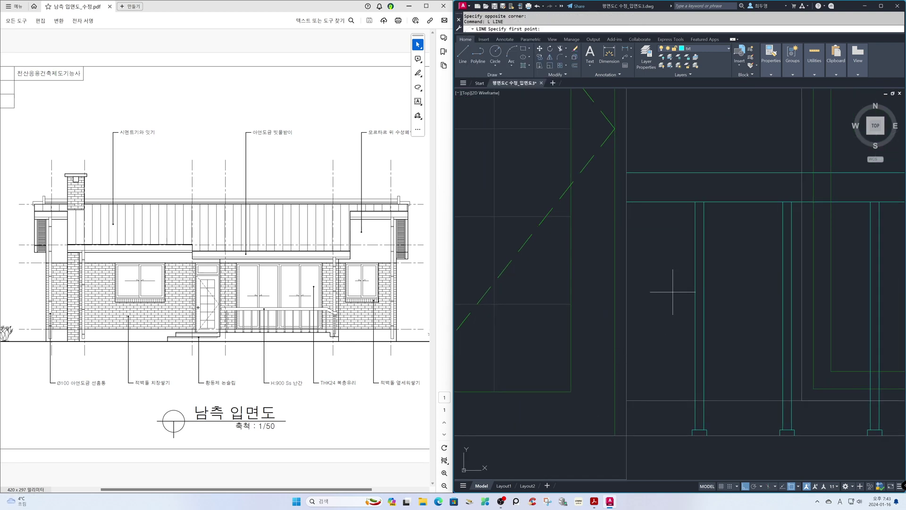
left_click(626, 201)
left_click(638, 201)
key("Return")
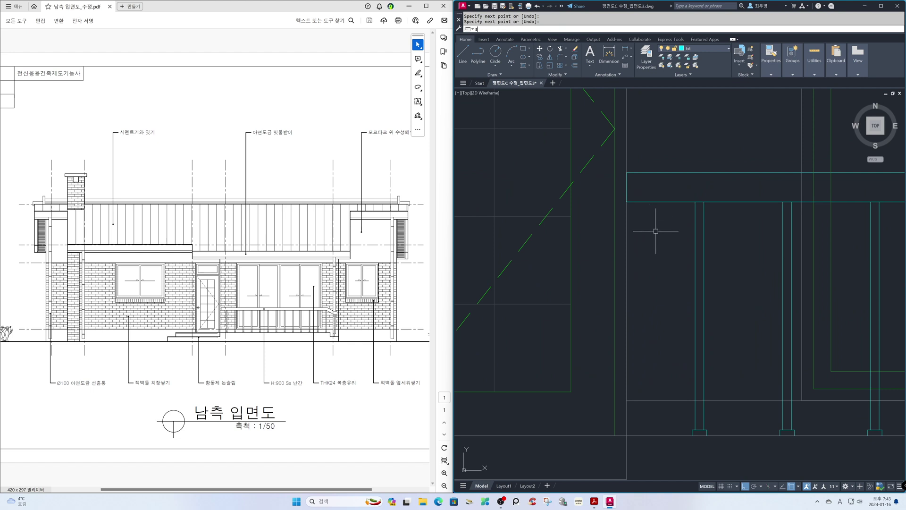
Step: Stretch the upper handrail's west end 30 inward, away from the wall line
type("s")
key("Return")
left_click(657, 234)
left_click(613, 162)
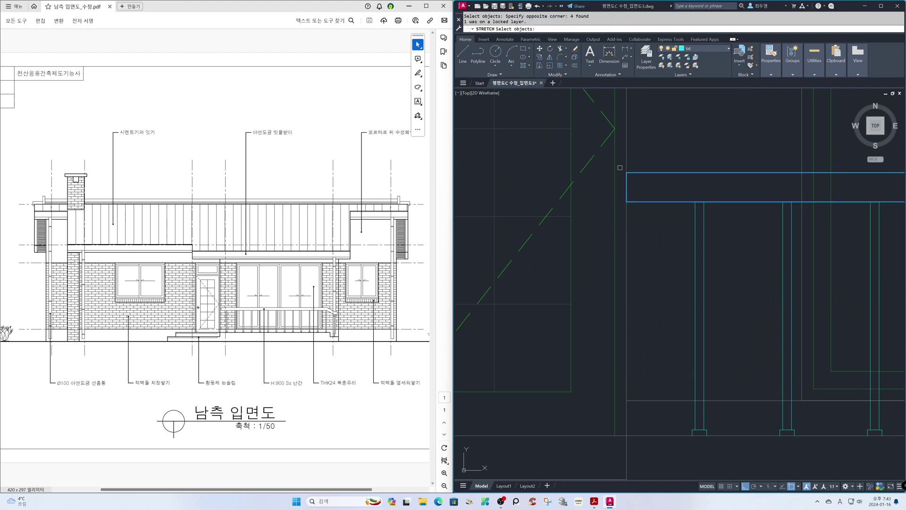
key("Return")
left_click(647, 159)
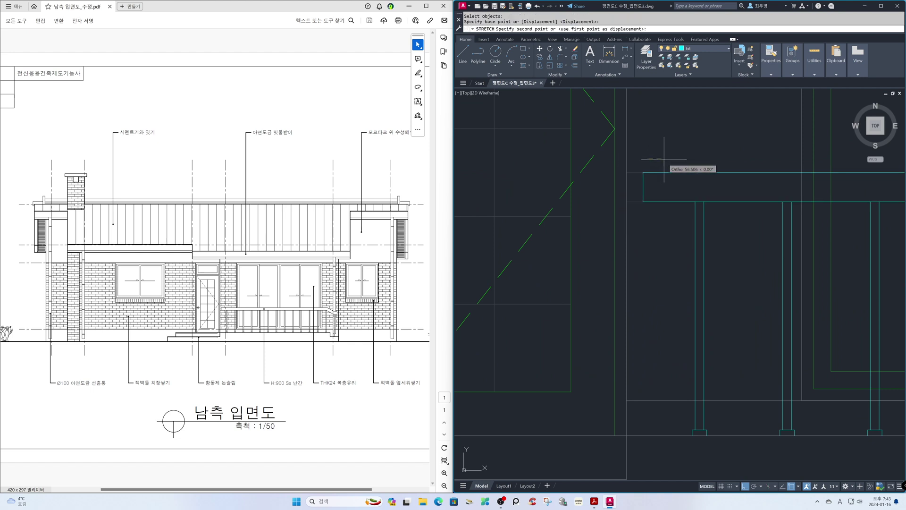
key("Return")
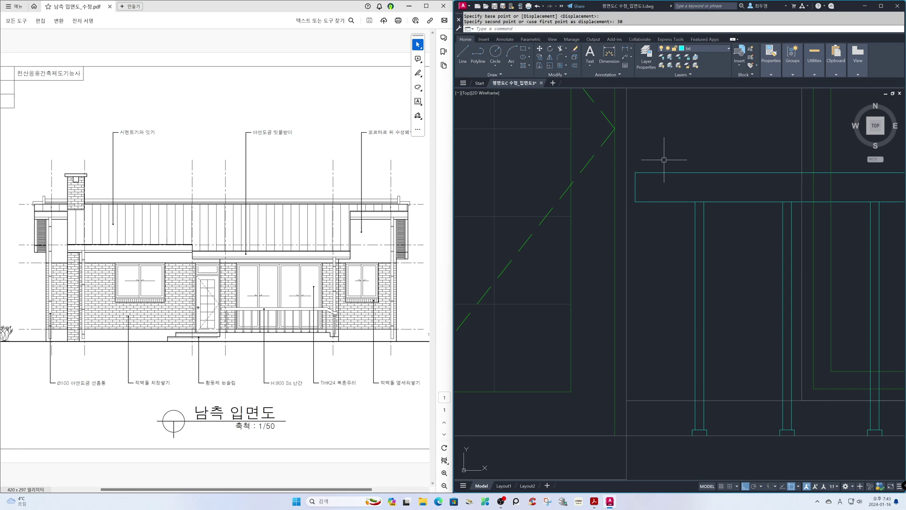
Step: Unlock the ele and fin layers and lock the txt layer that holds the railing
type("z")
key("Return")
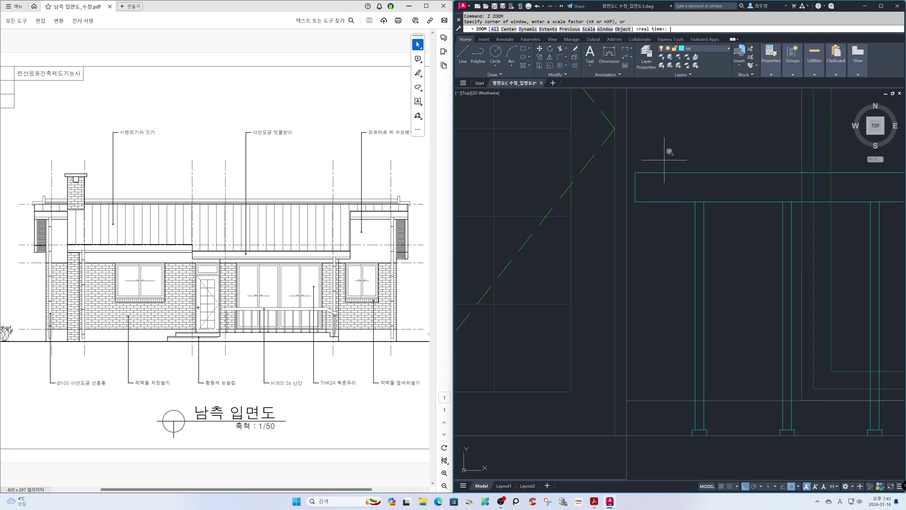
type("p")
key("Return")
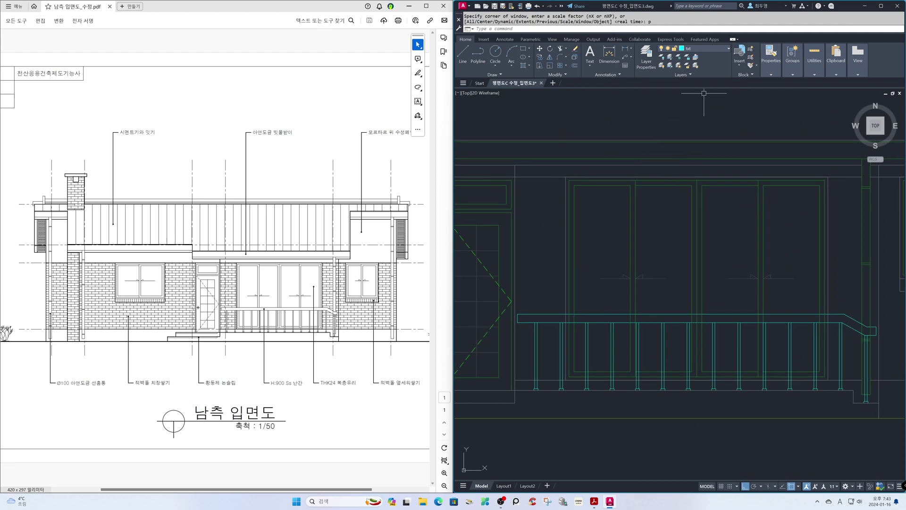
left_click(713, 49)
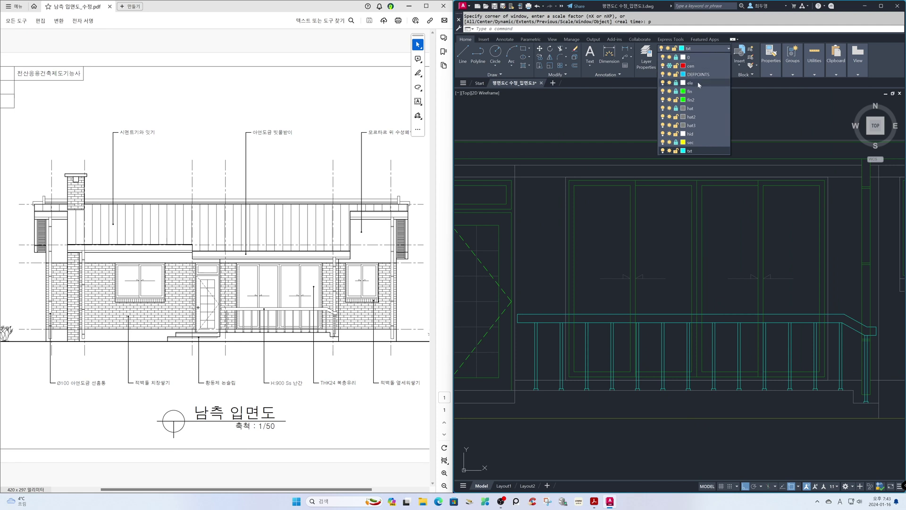
left_click(677, 83)
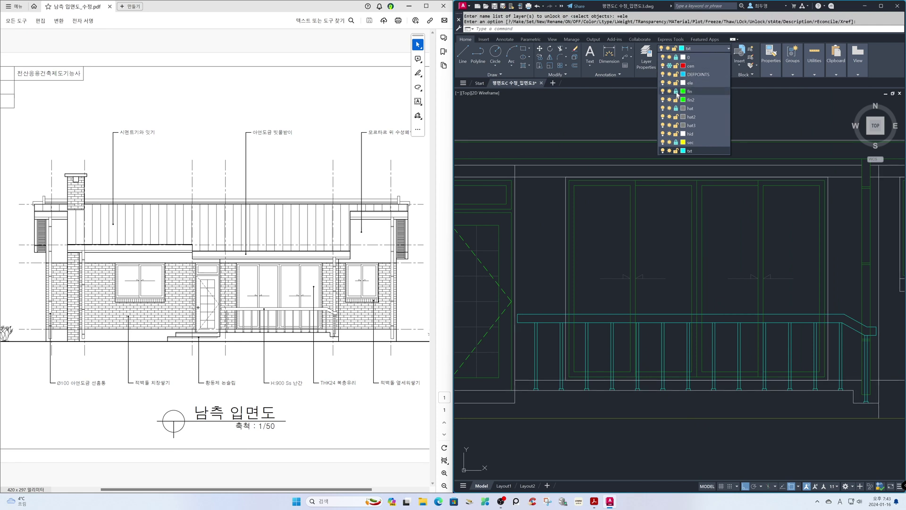
left_click(676, 92)
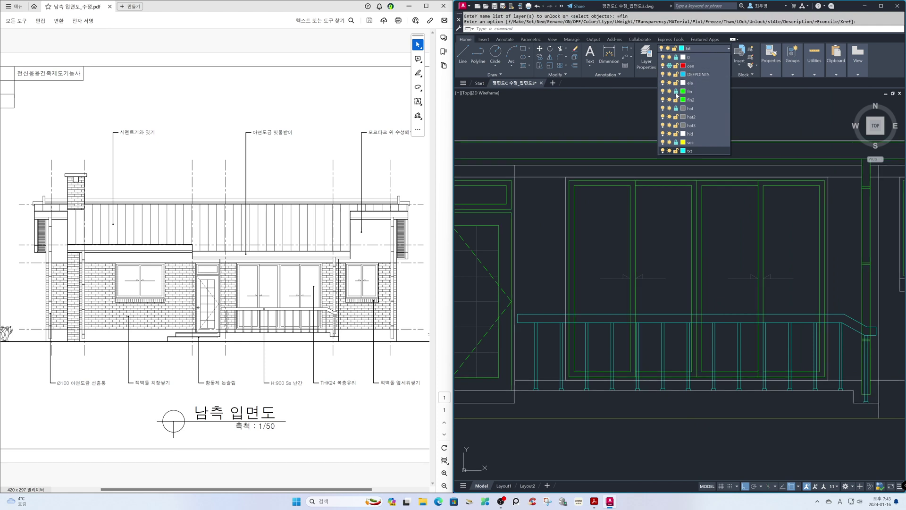
left_click(749, 112)
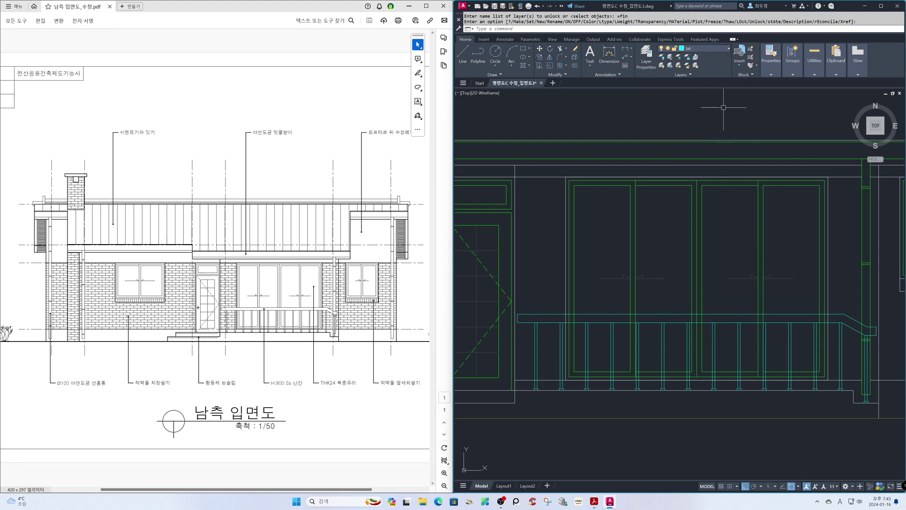
left_click(715, 49)
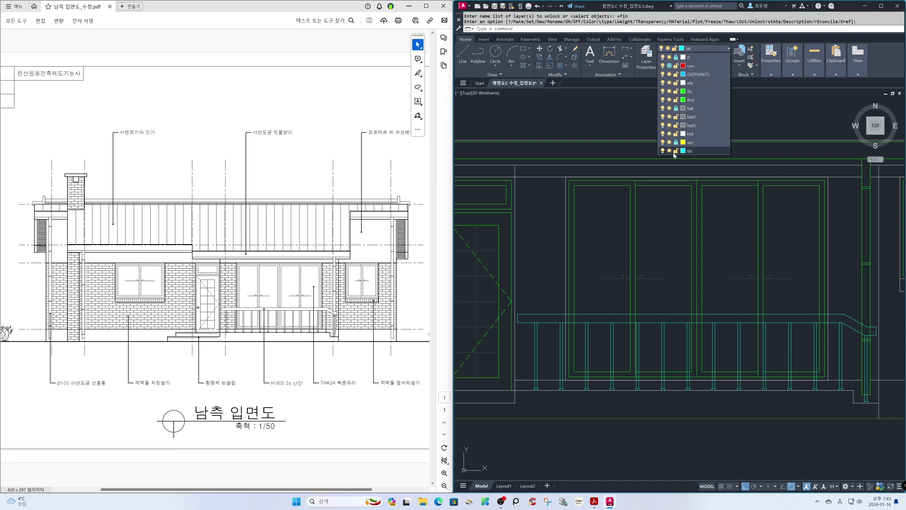
left_click(676, 151)
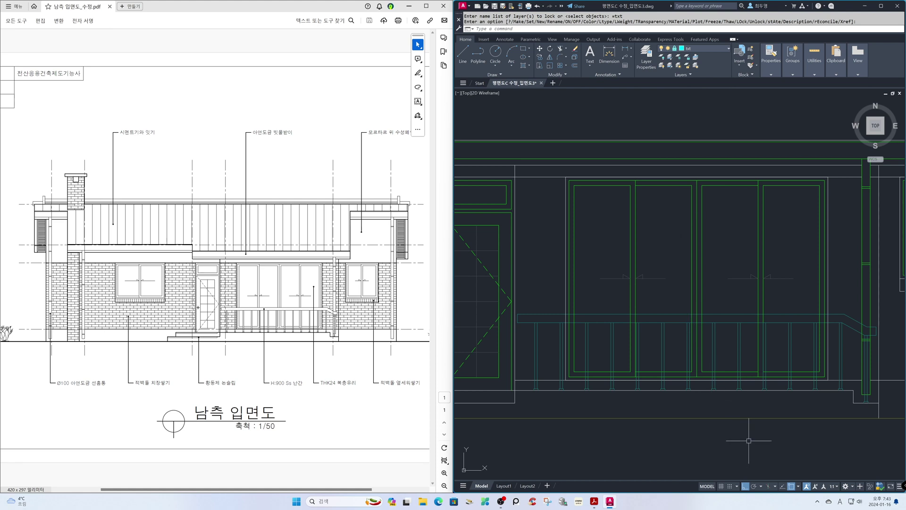
Step: Trim the window-frame, wall and downspout lines inside the handrail, using a fence along its full length with Ortho off
key("F8")
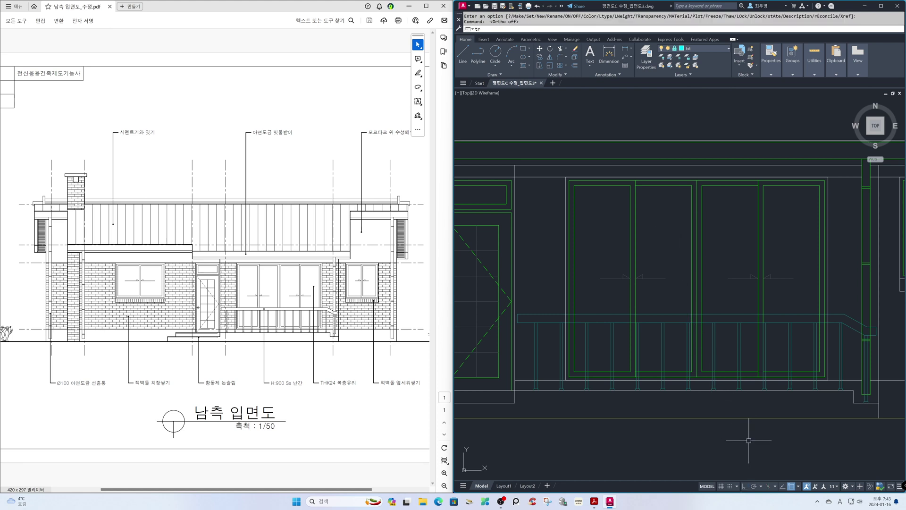
key("Return")
key("Return")
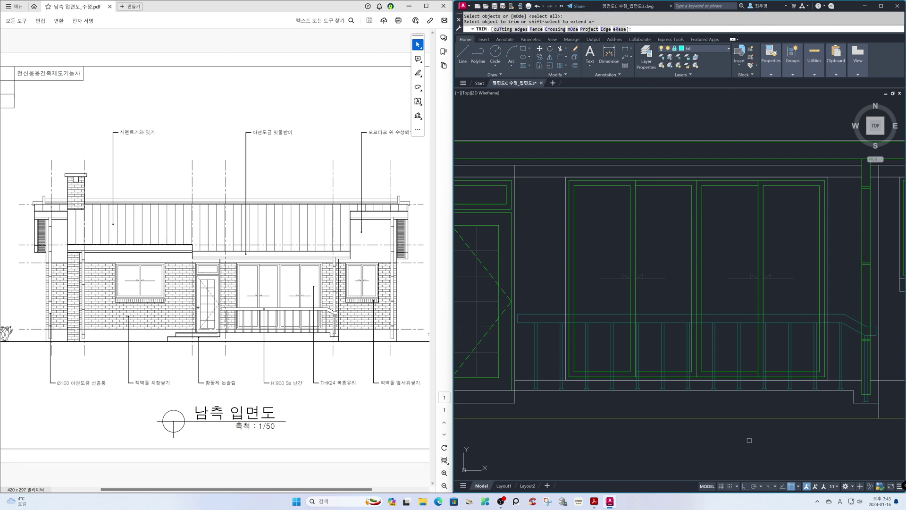
type("f")
key("Return")
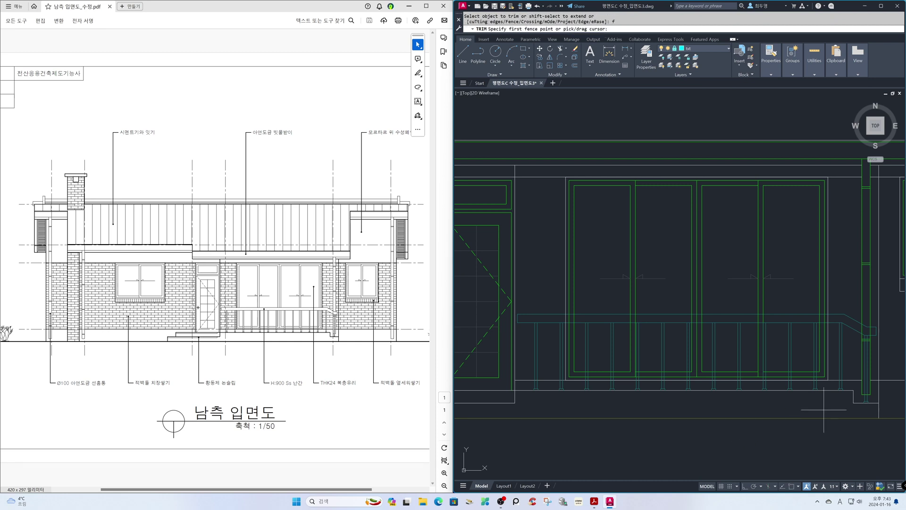
double_click(873, 331)
left_click(861, 328)
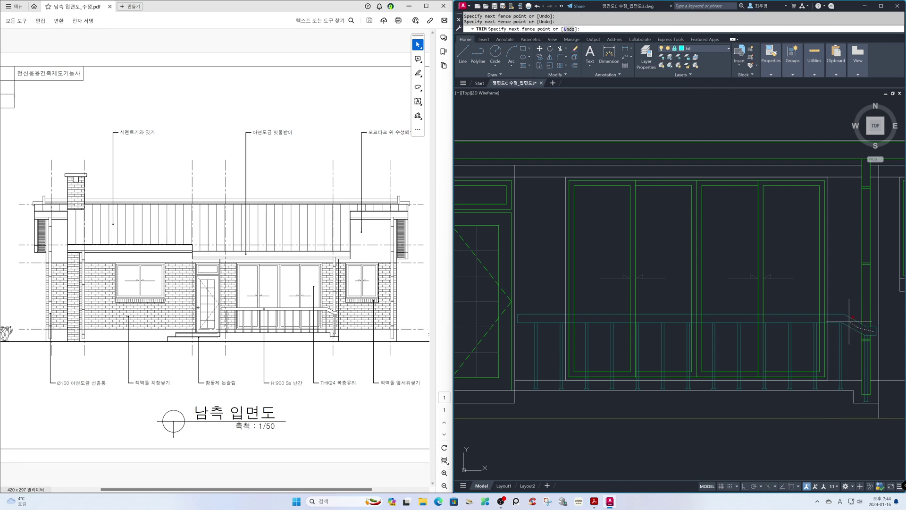
left_click(843, 319)
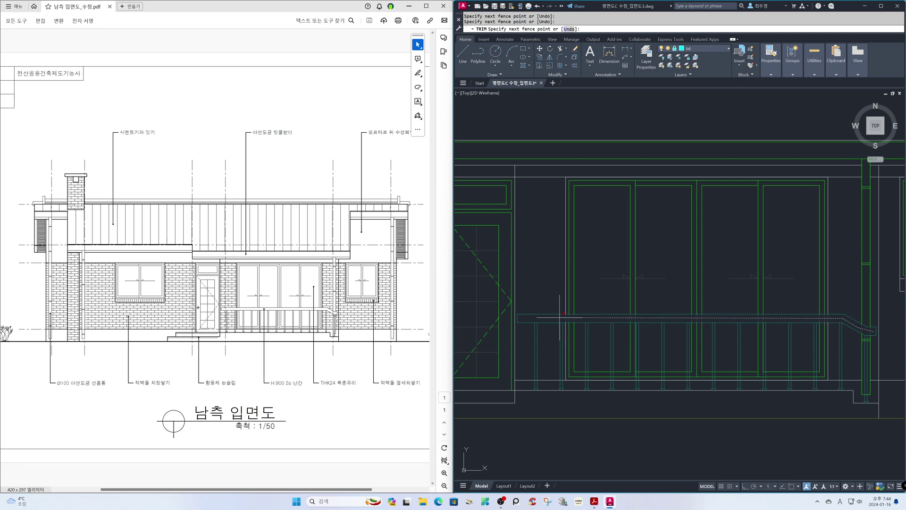
key("Return")
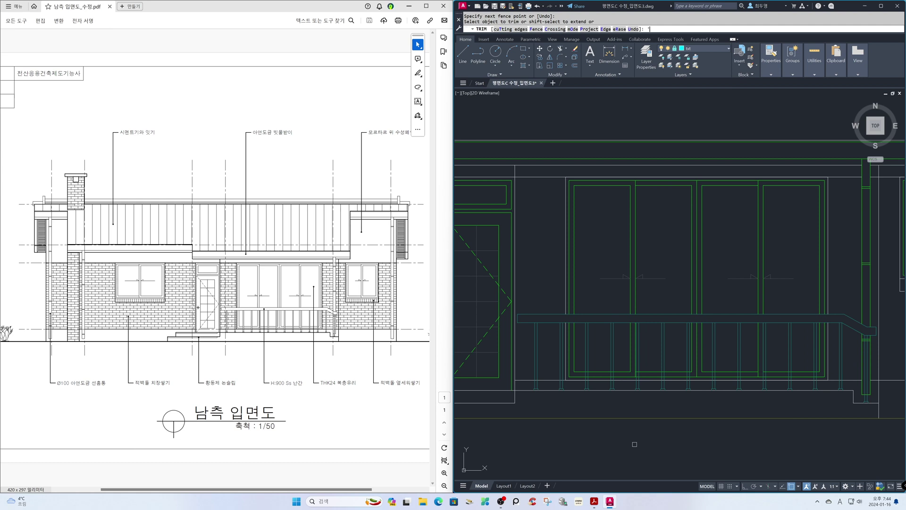
Step: Trim the window-frame, wall and downspout lines that show through the four easternmost railing posts
key("Return")
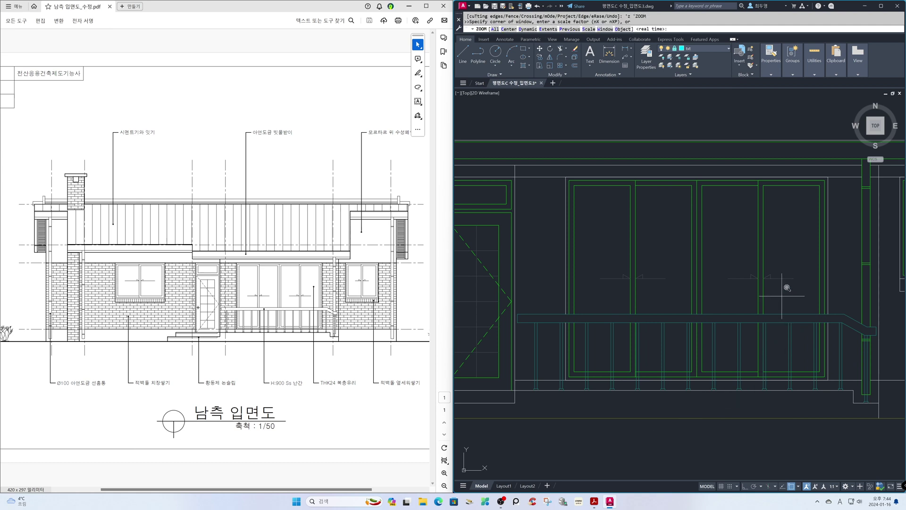
left_click(796, 301)
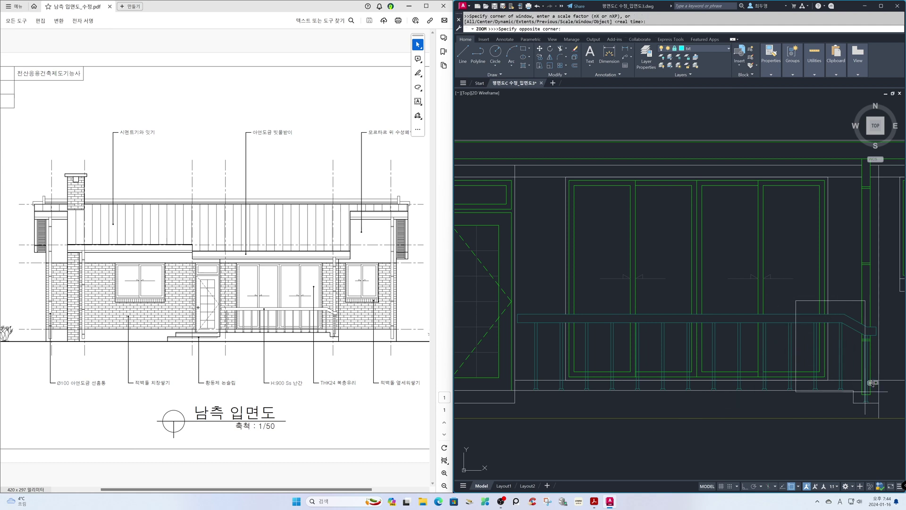
left_click(889, 418)
left_click(758, 406)
left_click(758, 209)
left_click(596, 350)
left_click(591, 357)
left_click(588, 315)
left_click(507, 356)
left_click(504, 295)
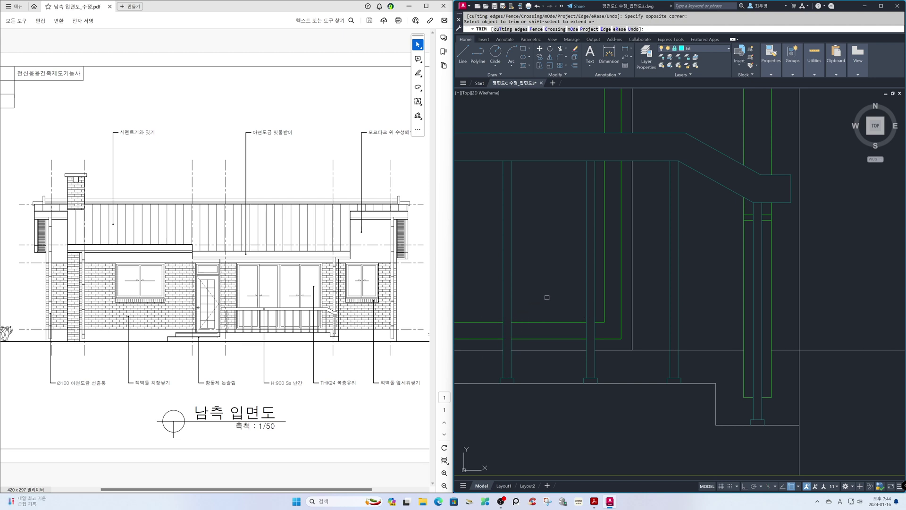
left_click(675, 350)
Step: Trim the window-frame and wall lines crossing the next three railing posts, in front of the third window panel
type("'z")
key("Return")
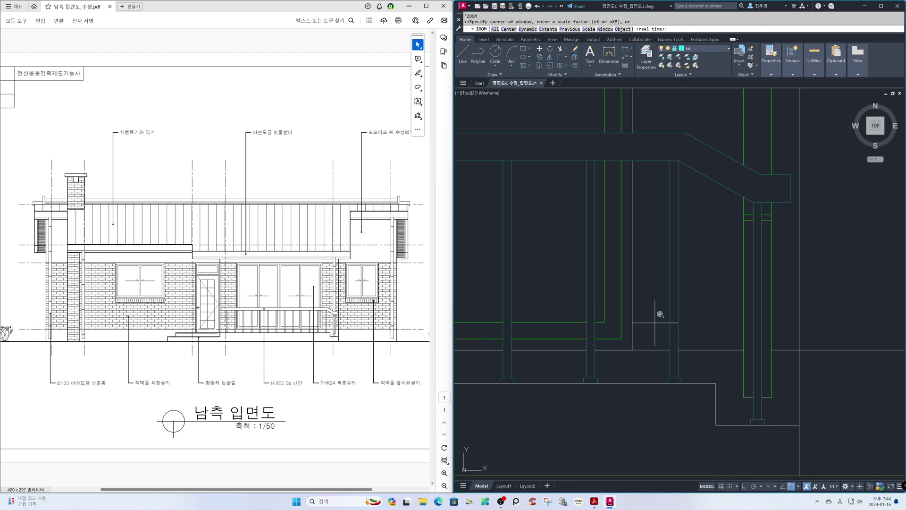
type("p")
key("Return")
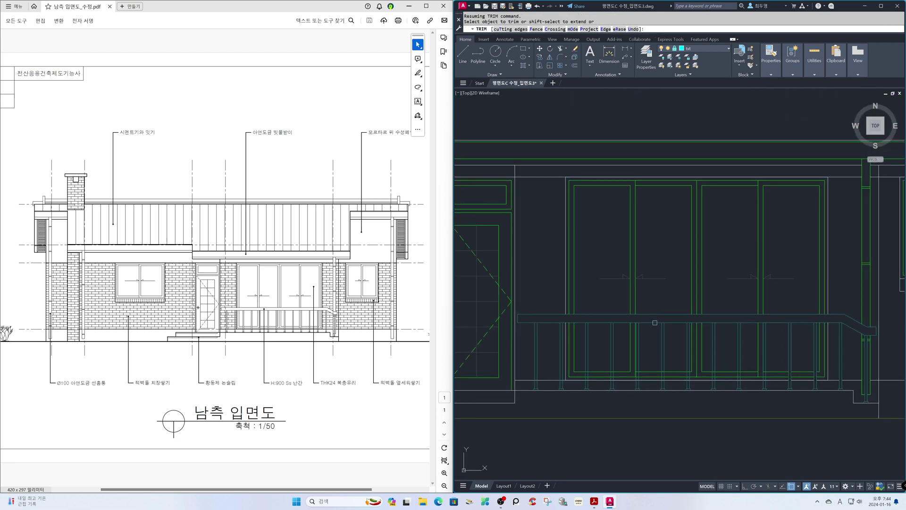
type("'z")
key("Return")
left_click(701, 310)
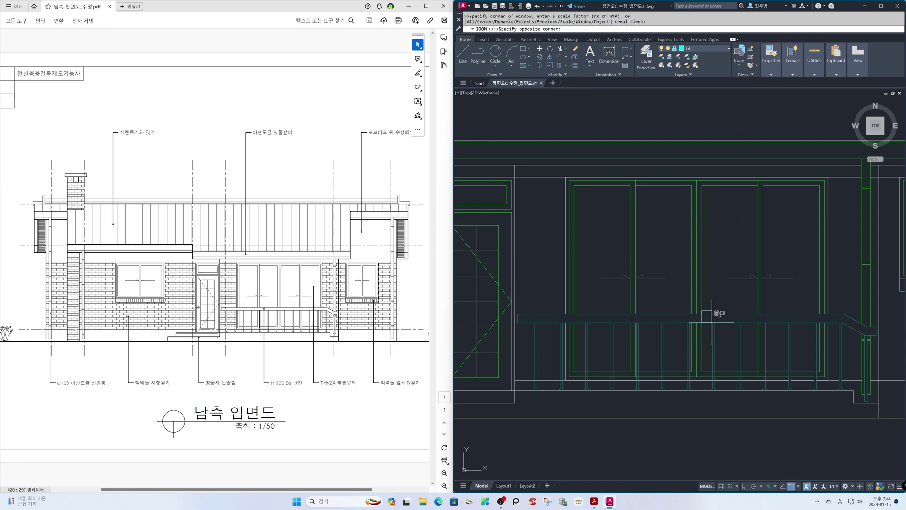
left_click(788, 399)
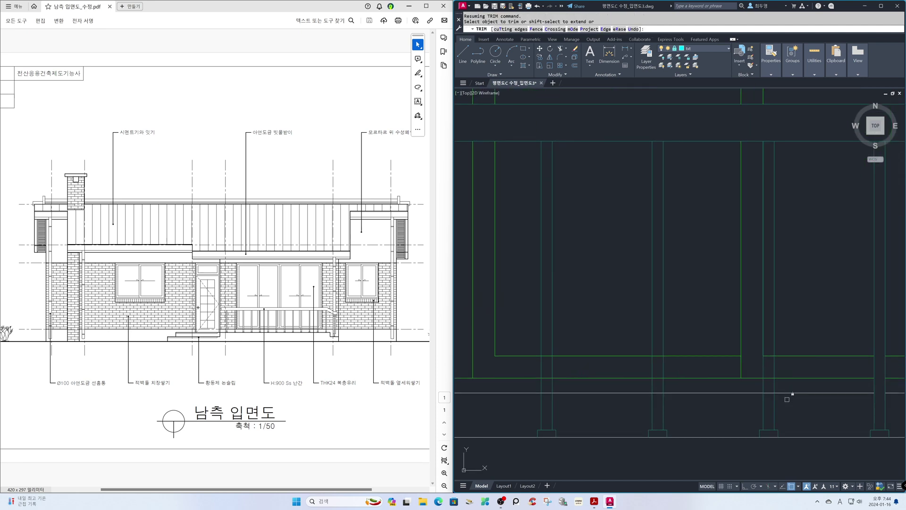
left_click(773, 404)
left_click(755, 352)
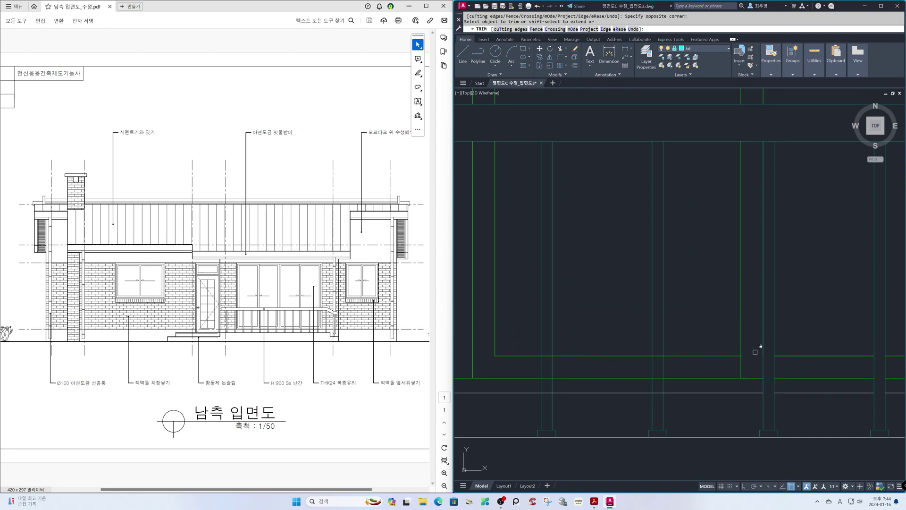
left_click(680, 420)
left_click(632, 347)
left_click(567, 416)
left_click(523, 354)
Step: Erase the leftover window-frame line running along the edge of the post beside the third window panel
type("r")
key("Return")
left_click(753, 135)
left_click(769, 363)
key("Return")
left_click(781, 357)
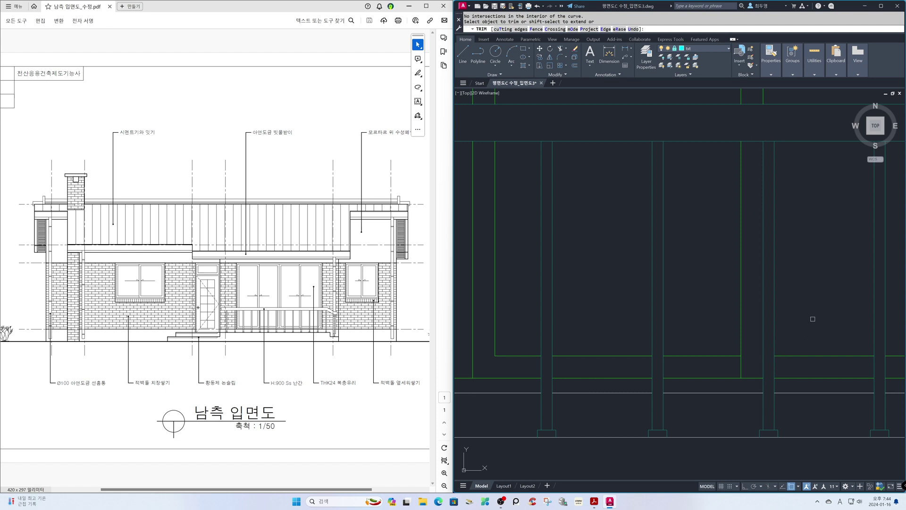
Step: Trim the window-frame and wall lines crossing the four railing posts in front of the second window panel
key("Return")
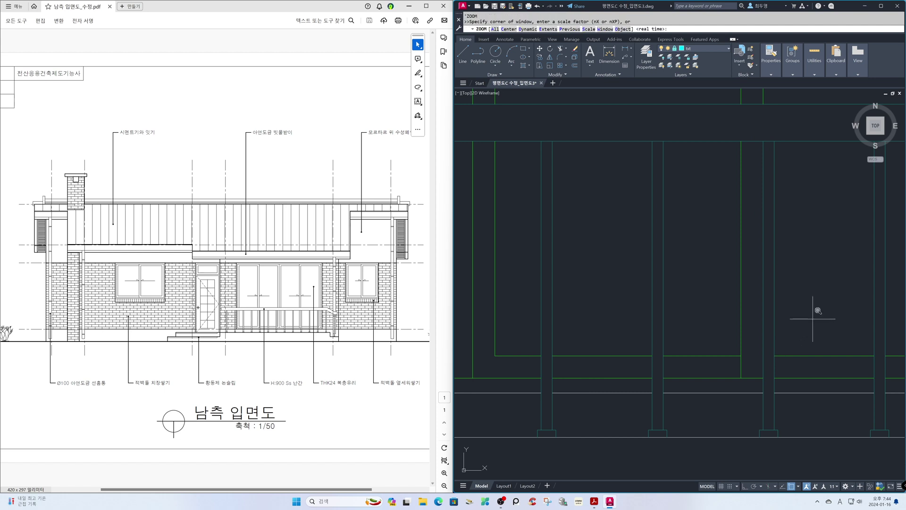
type("p")
key("Return")
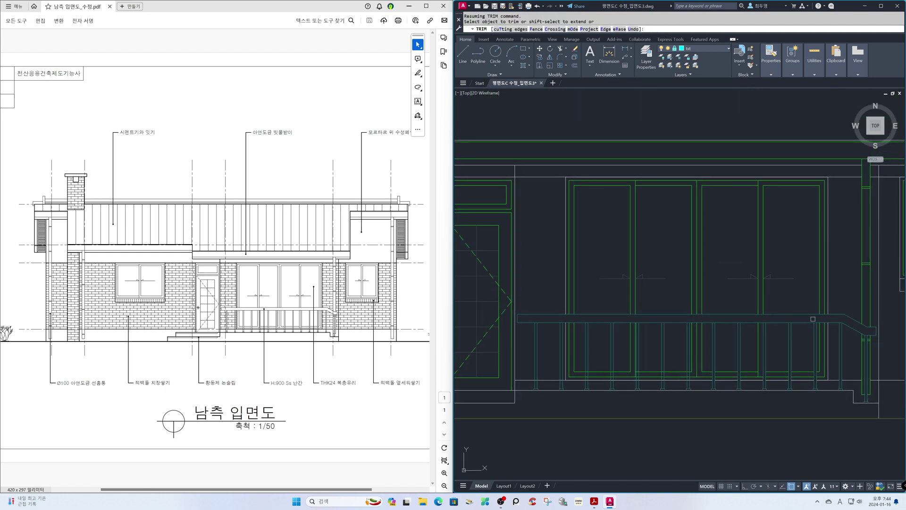
type("'z")
key("Return")
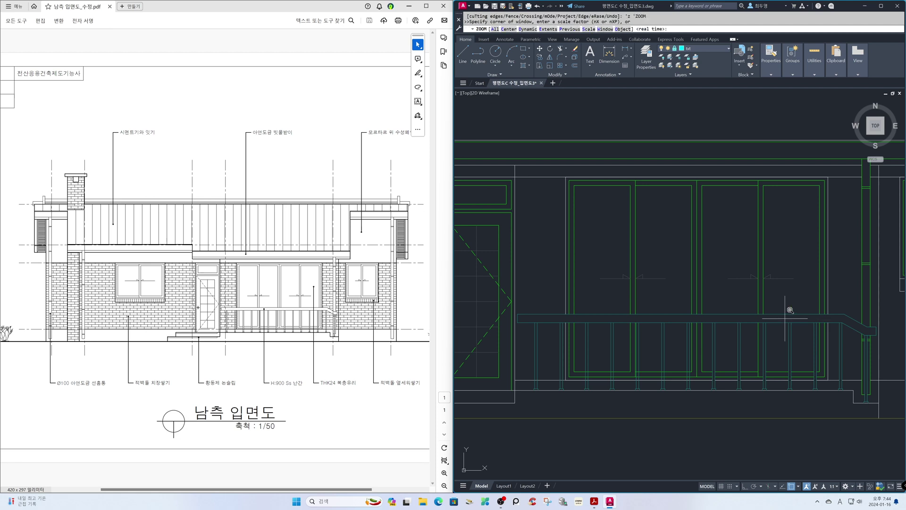
left_click(607, 302)
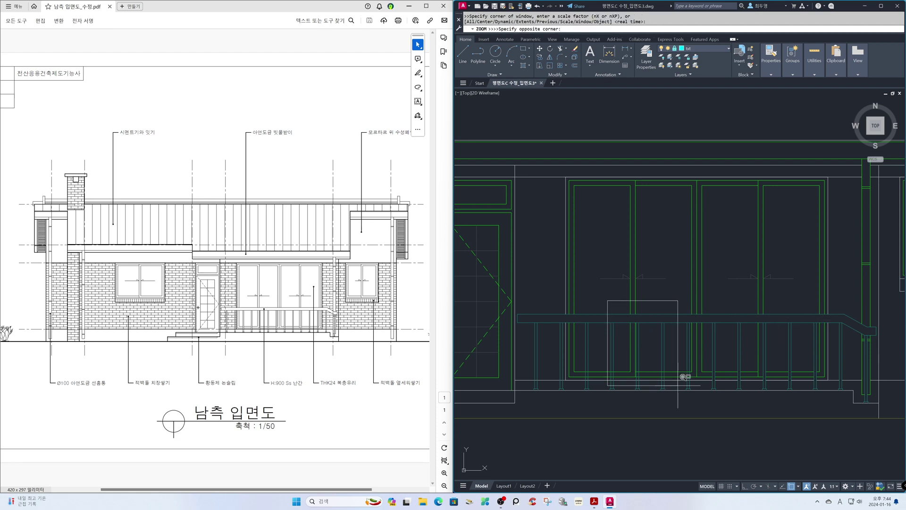
left_click(700, 397)
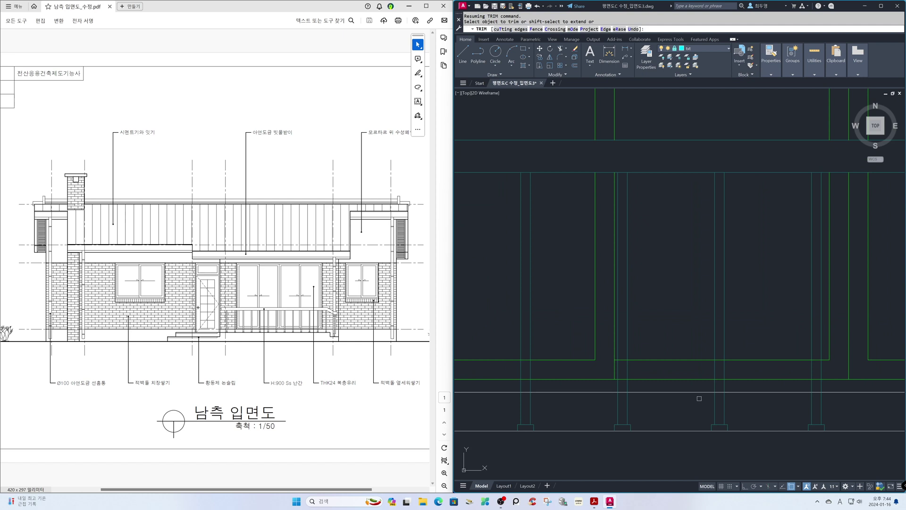
left_click(818, 402)
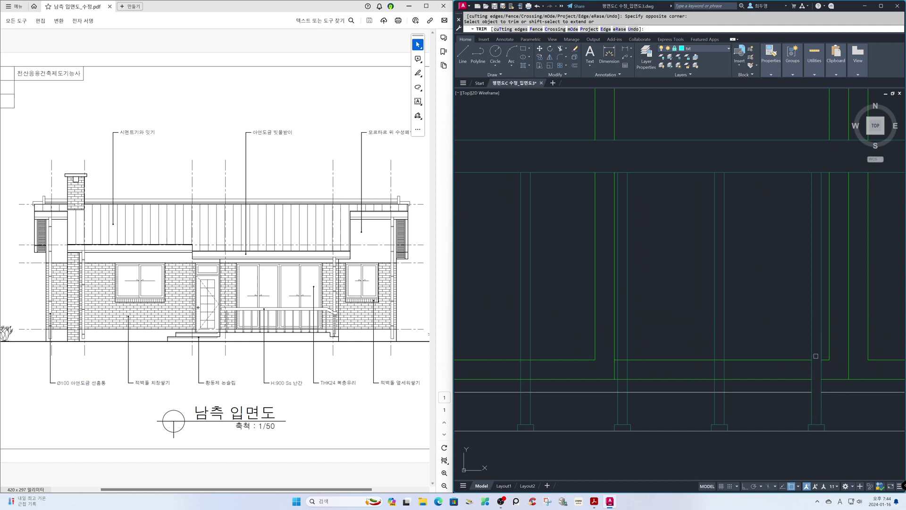
left_click(718, 357)
left_click(623, 398)
left_click(621, 355)
left_click(528, 396)
left_click(523, 356)
Step: Trim the window-frame and wall lines crossing the westernmost railing posts near the entrance door, and end the trimming
type("'z")
key("Return")
type("p")
key("Return")
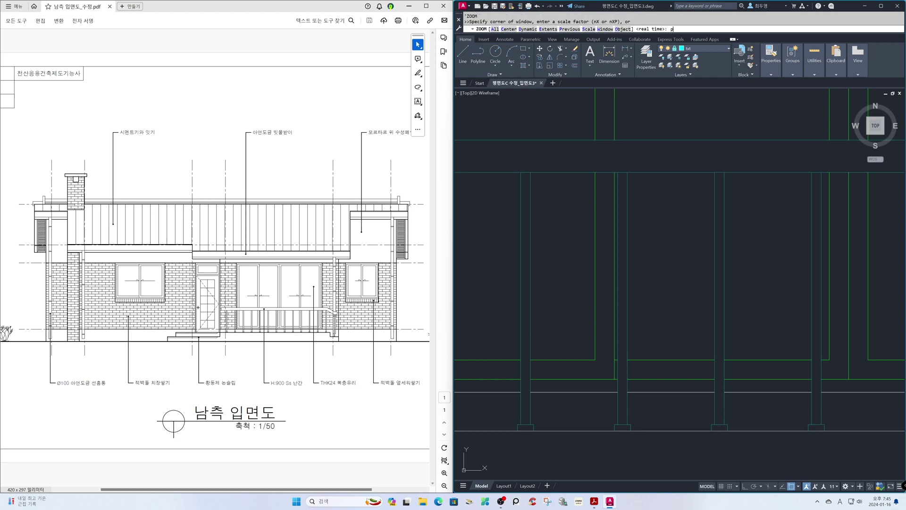
type("'z")
key("Return")
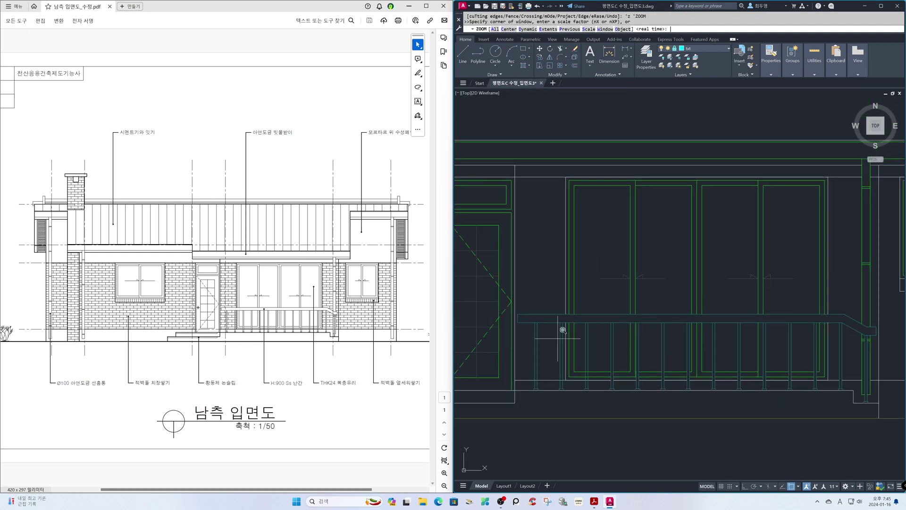
left_click(507, 306)
left_click(629, 427)
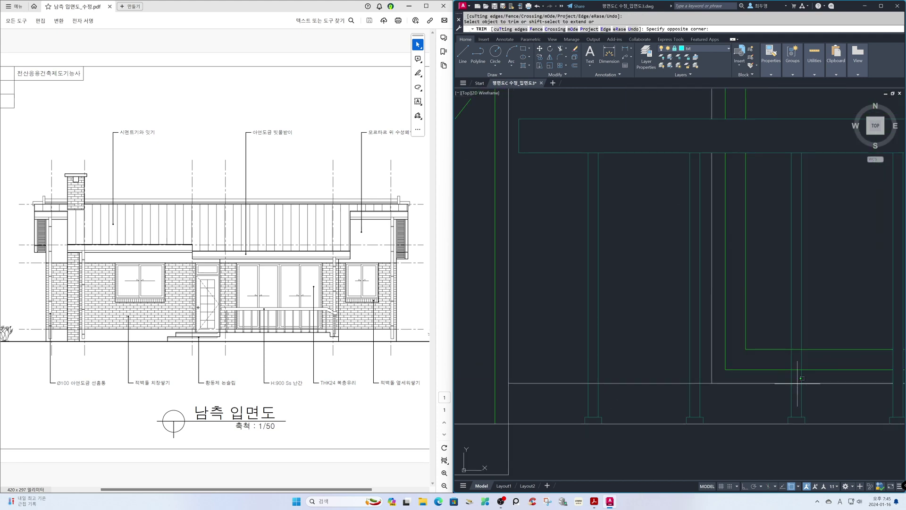
left_click(695, 382)
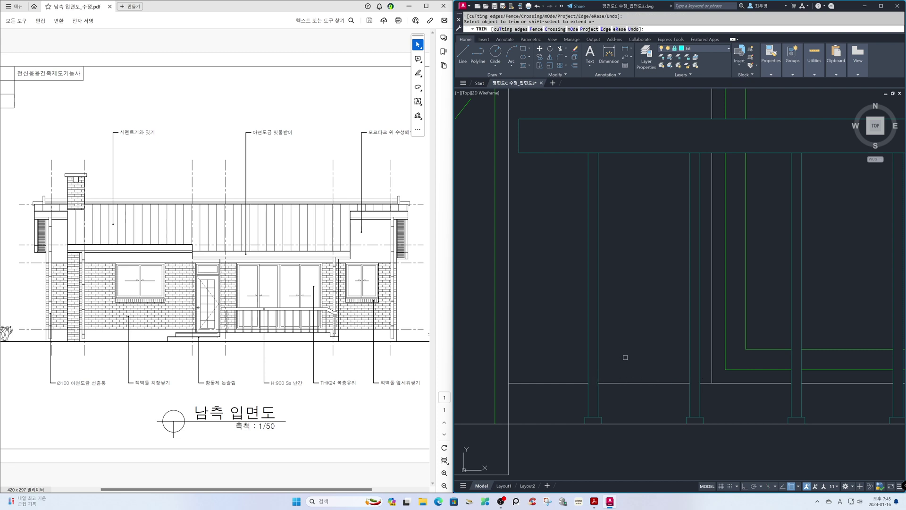
key("Escape")
type("z")
key("Return")
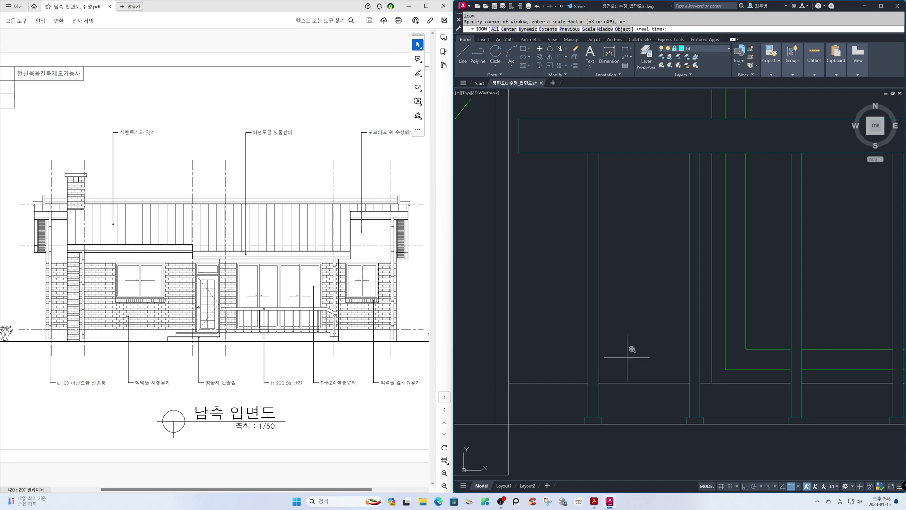
type("p")
key("Return")
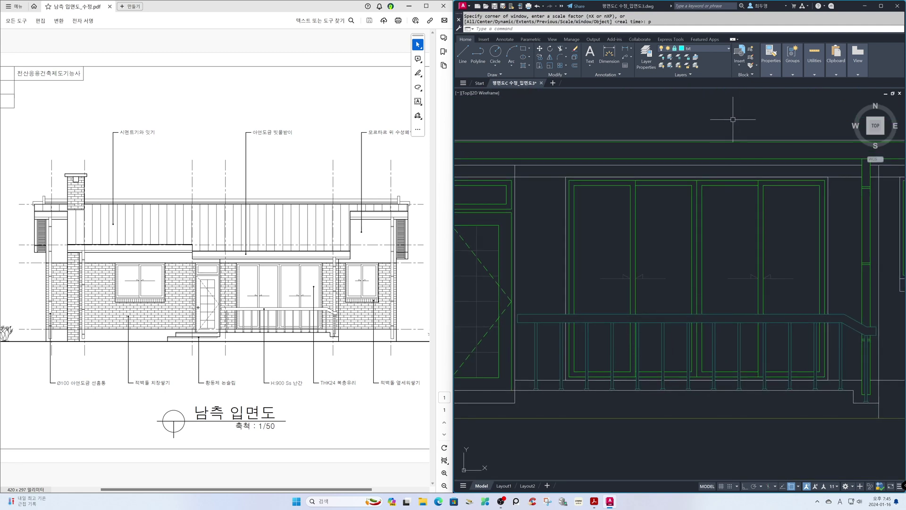
Step: Lock the ele layer and unlock the txt layer so only the railing's lines can be edited
left_click(710, 50)
left_click(677, 83)
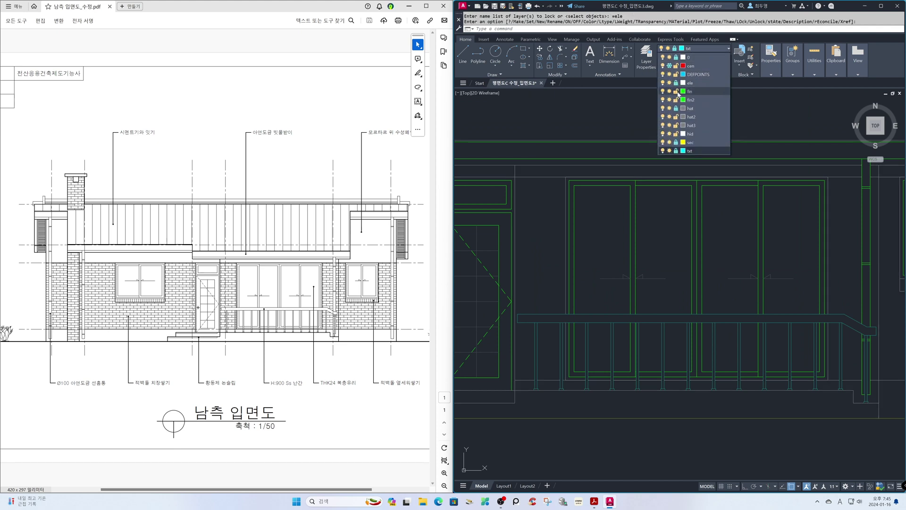
left_click(722, 425)
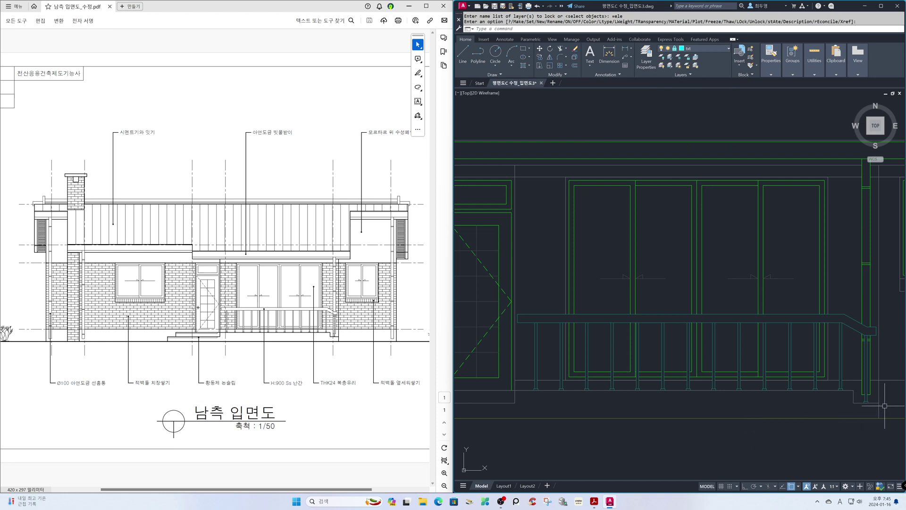
left_click(716, 47)
left_click(675, 151)
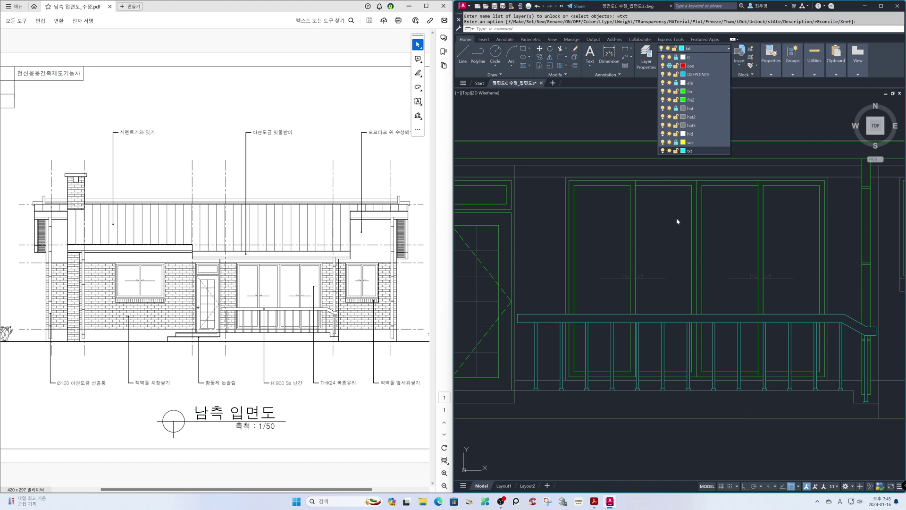
Step: Move the whole terrace railing, with its handrail and posts, from the txt layer to the fin layer
left_click(891, 408)
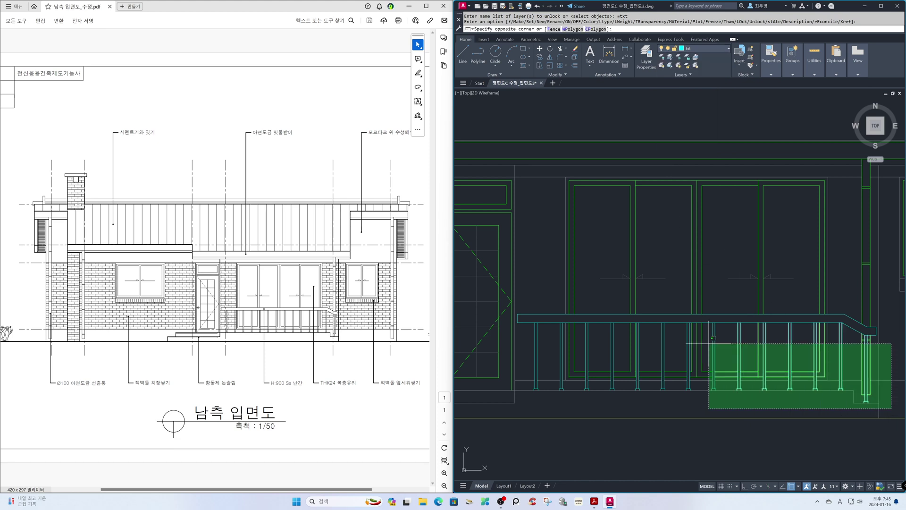
left_click(521, 302)
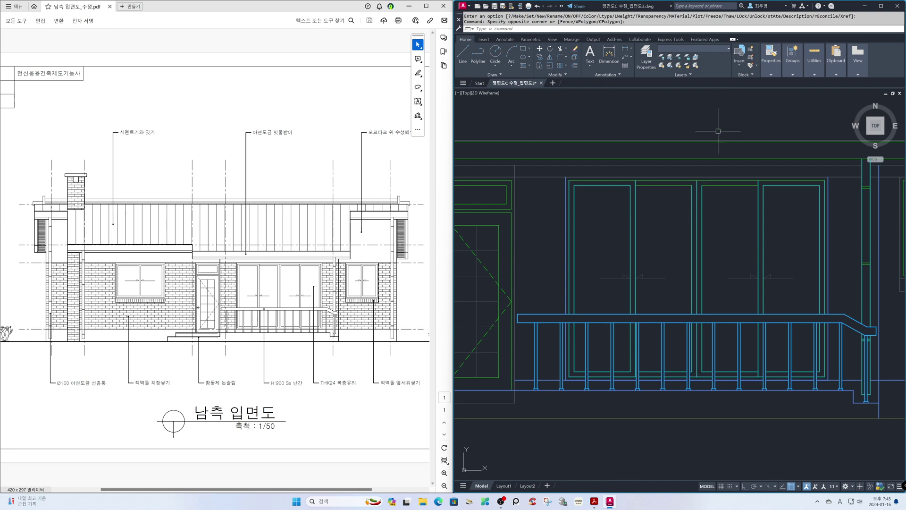
left_click(709, 49)
left_click(702, 92)
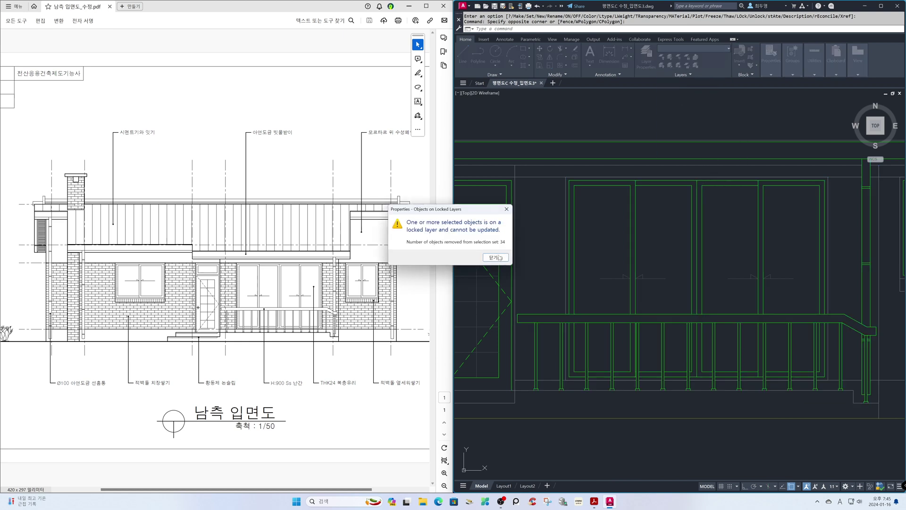
left_click(500, 257)
key("Escape")
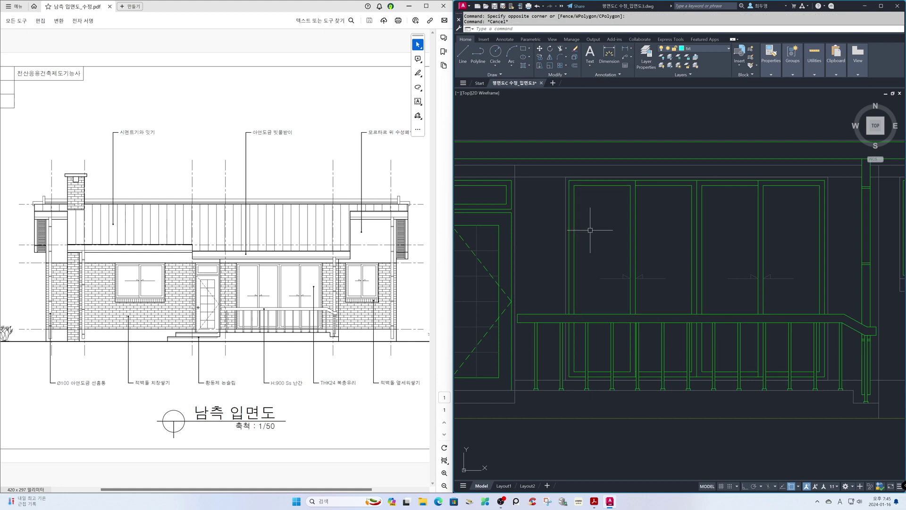
Step: Unlock the ele and sec layers
left_click(711, 53)
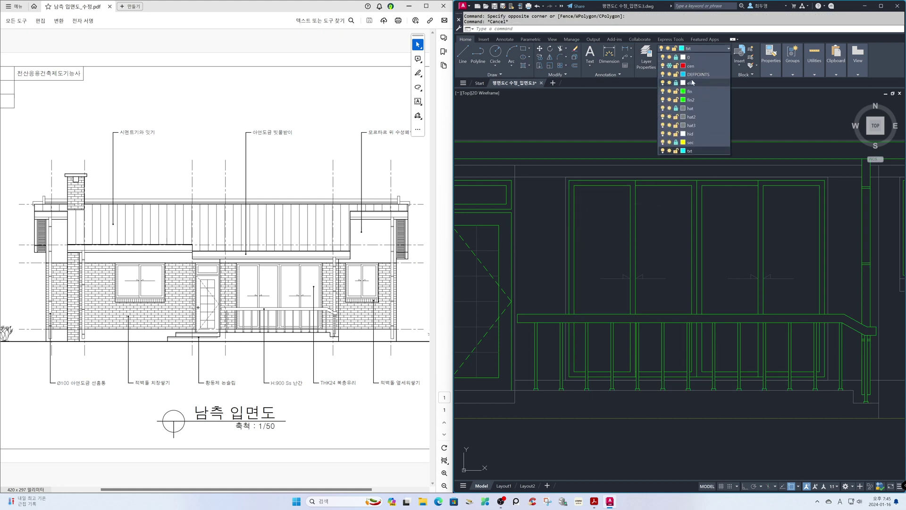
left_click(675, 82)
left_click(676, 142)
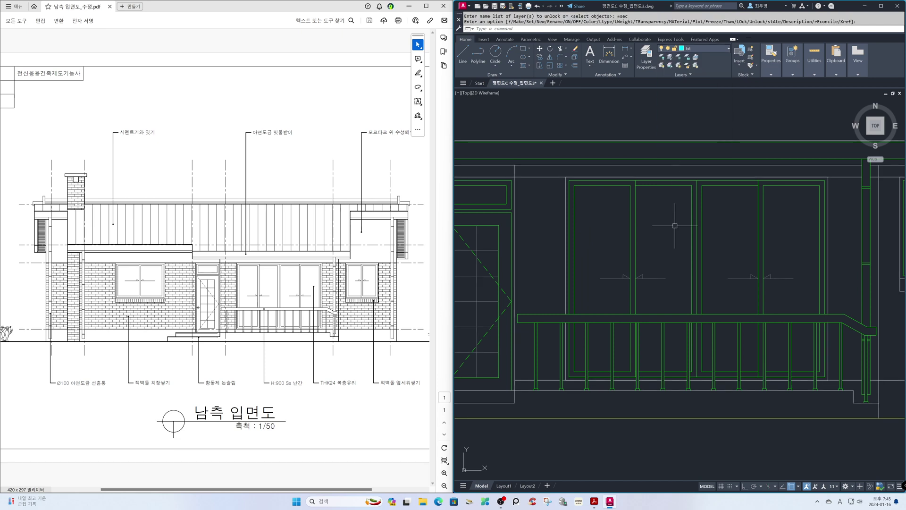
type("z")
key("Return")
type("p")
key("Return")
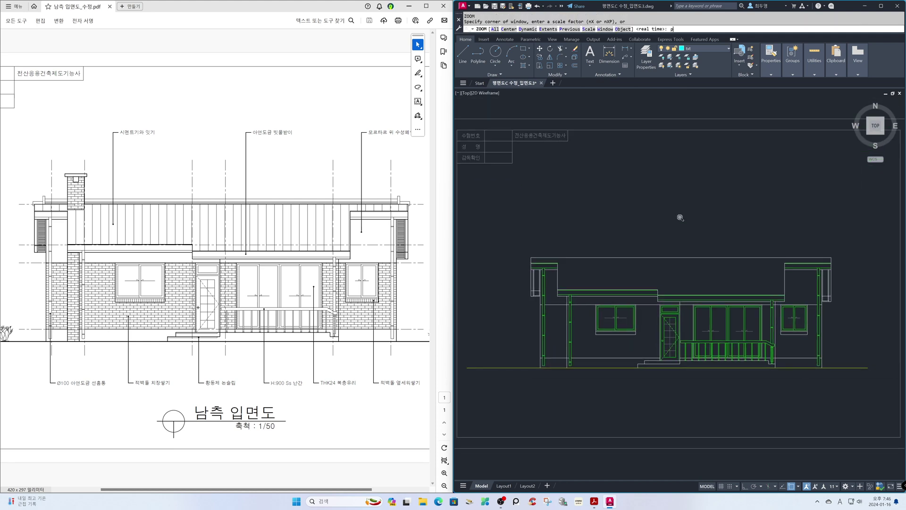
key("Return")
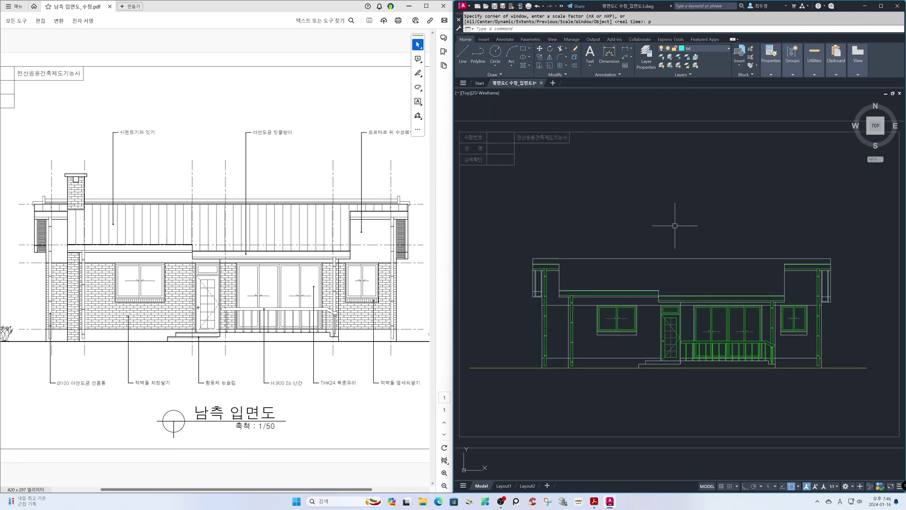